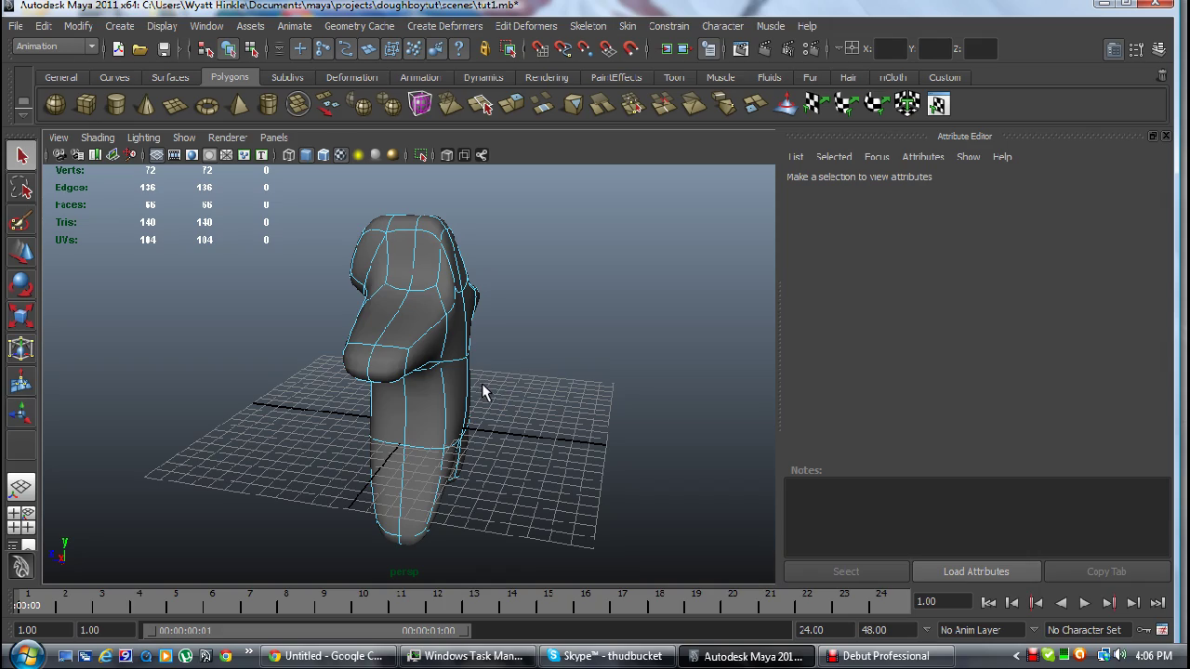
Orbit and zoom to a level front view of the doughboy.
mouse_move(467, 384)
left_mouse_down("alt")
mouse_move(555, 390)
mouse_move(669, 354)
mouse_move(610, 324)
mouse_move(513, 348)
mouse_move(155, 364)
mouse_move(640, 385)
mouse_move(651, 314)
mouse_move(411, 348)
mouse_move(419, 388)
mouse_move(520, 404)
mouse_move(657, 372)
mouse_move(657, 348)
mouse_move(645, 345)
mouse_move(506, 355)
mouse_move(595, 359)
mouse_move(568, 306)
mouse_move(576, 276)
mouse_move(625, 293)
mouse_move(640, 340)
mouse_move(635, 378)
mouse_move(368, 384)
mouse_move(475, 390)
mouse_move(733, 372)
mouse_move(699, 363)
mouse_move(611, 386)
left_mouse_up("alt")
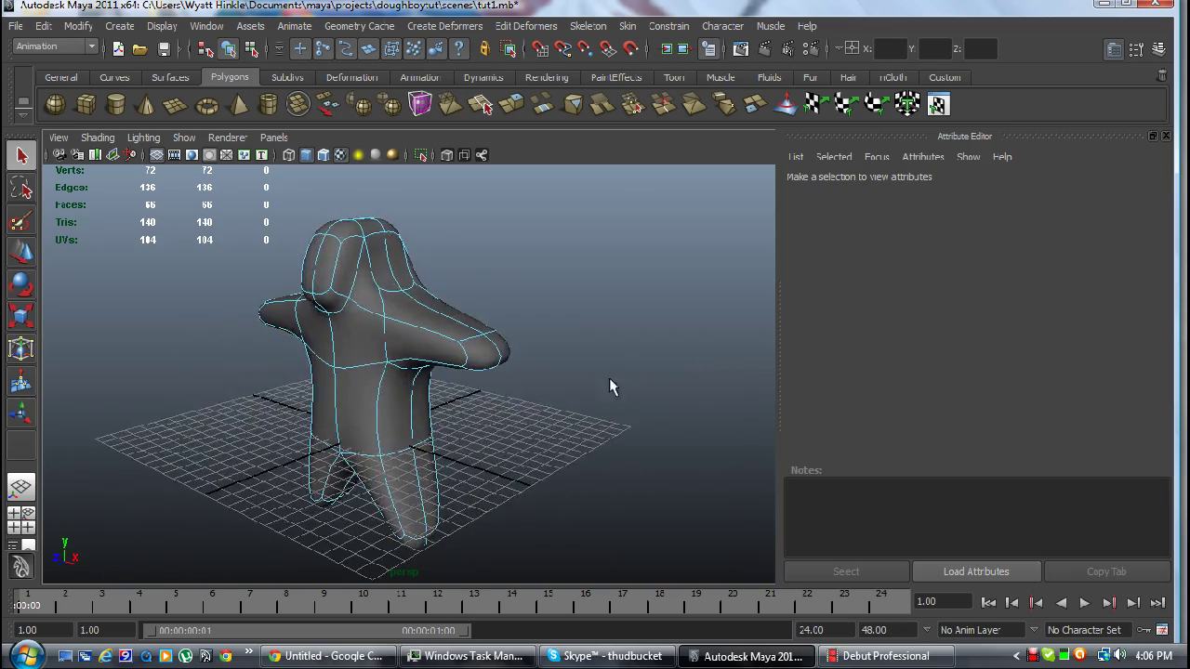
mouse_move(390, 397)
left_mouse_down("alt")
mouse_move(480, 375)
mouse_move(451, 387)
left_mouse_up("alt")
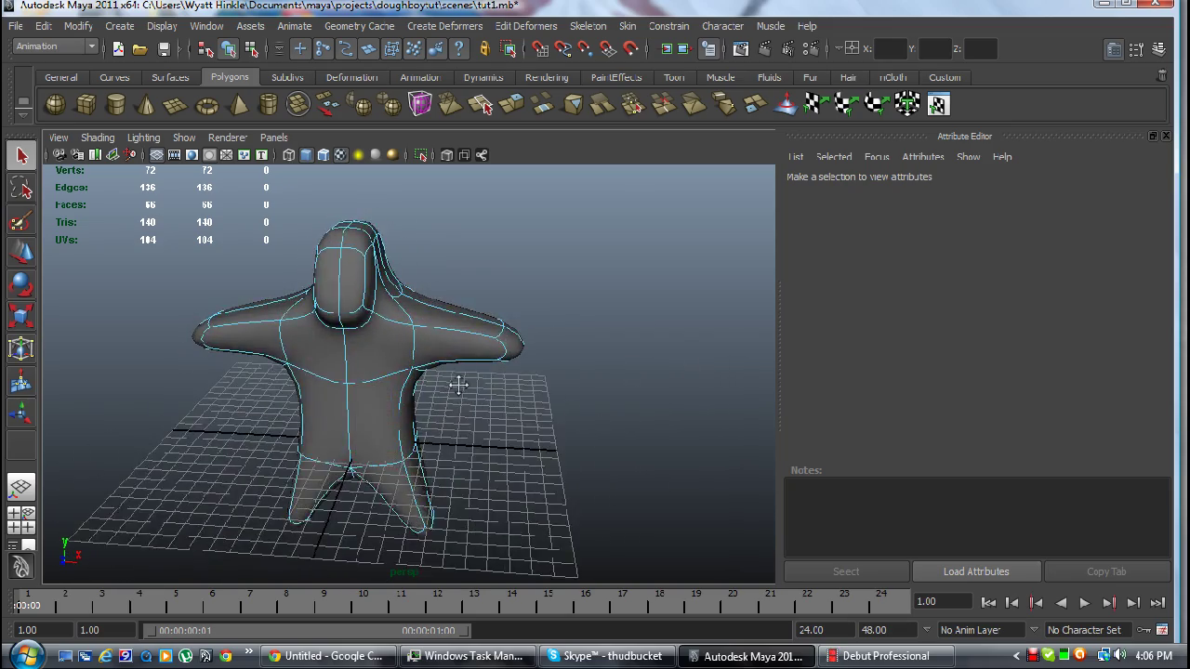
middle_click_drag(457, 388, 539, 274, "alt")
mouse_move(540, 275)
left_mouse_down("alt")
mouse_move(563, 311)
mouse_move(582, 292)
mouse_move(576, 276)
left_mouse_up("alt")
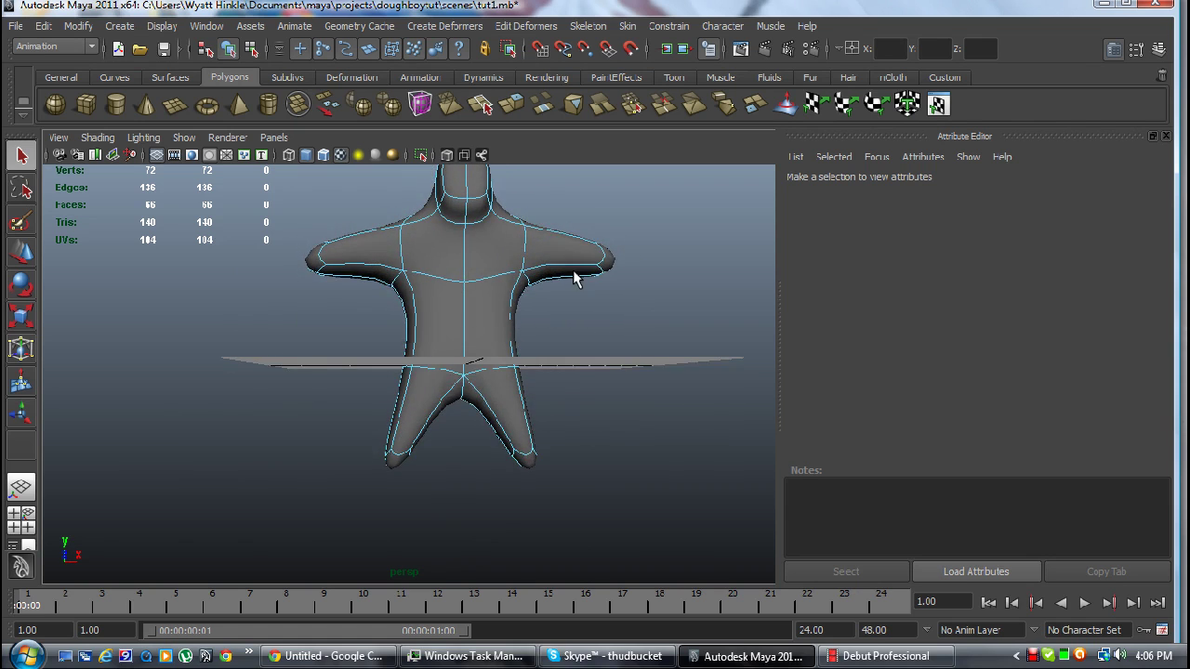
middle_click_drag(577, 276, 559, 292, "alt")
right_click_drag(558, 292, 541, 324, "alt")
left_click_drag(541, 325, 510, 325, "alt")
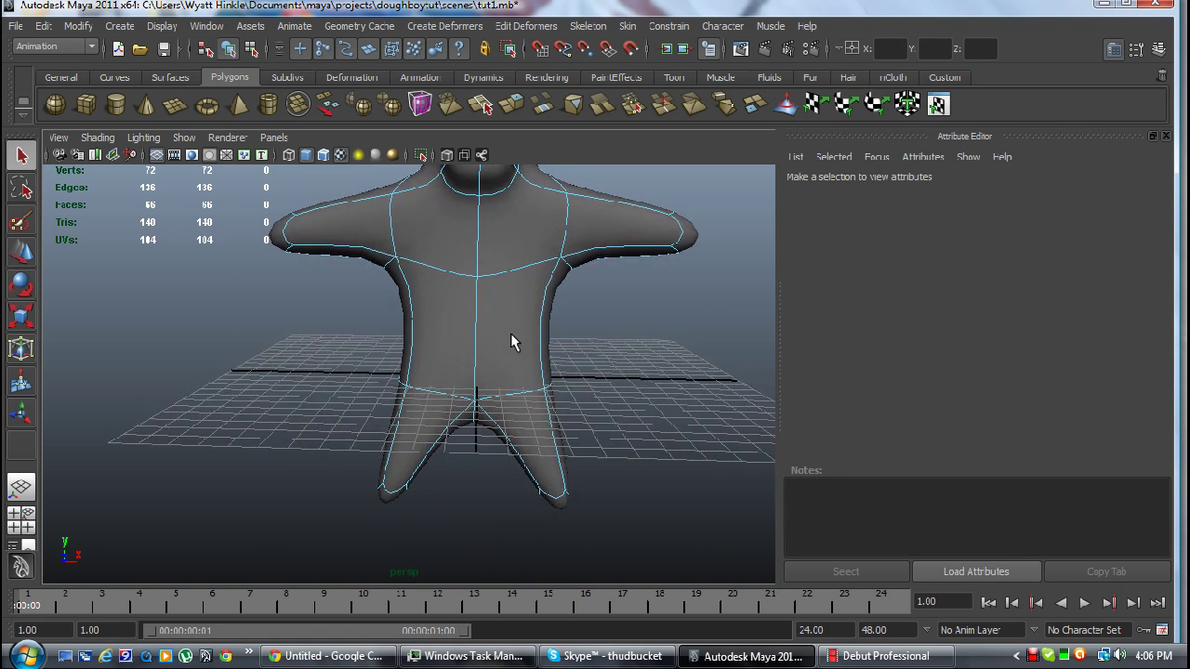
scroll(510, 326, "down", 3)
scroll(507, 330, "up", 3)
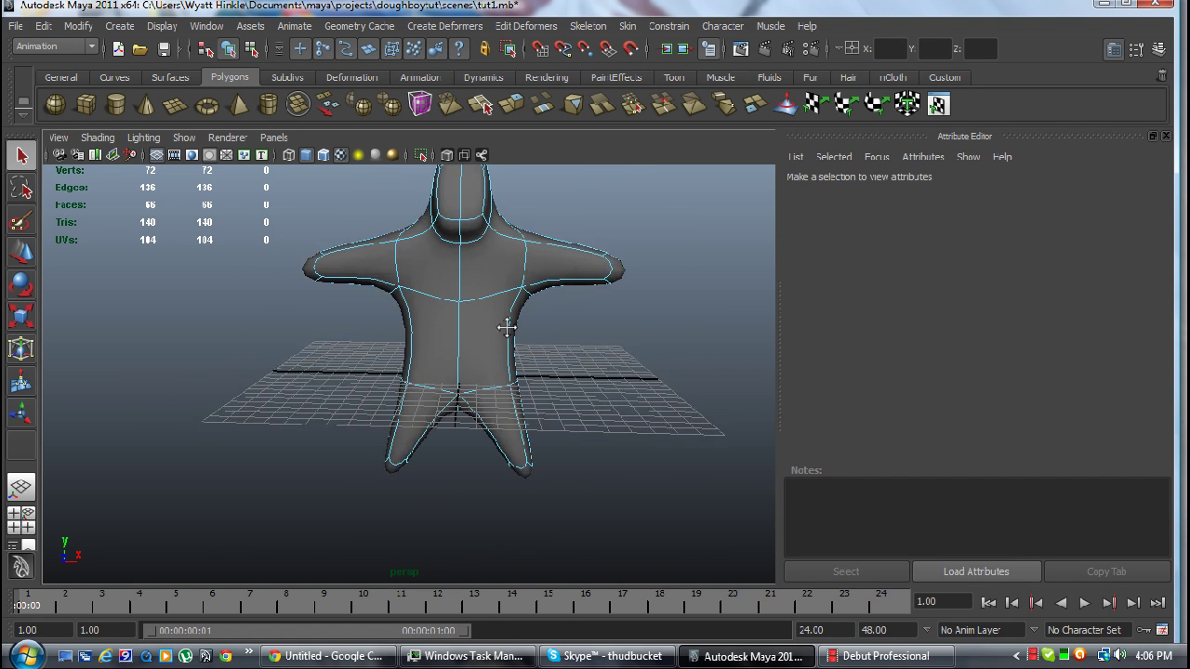
middle_click_drag(505, 327, 447, 367, "alt")
In face mode, marquee-select the left half's faces and delete them.
mouse_move(444, 363)
right_mouse_down()
mouse_move(429, 313)
mouse_move(453, 377)
right_mouse_up()
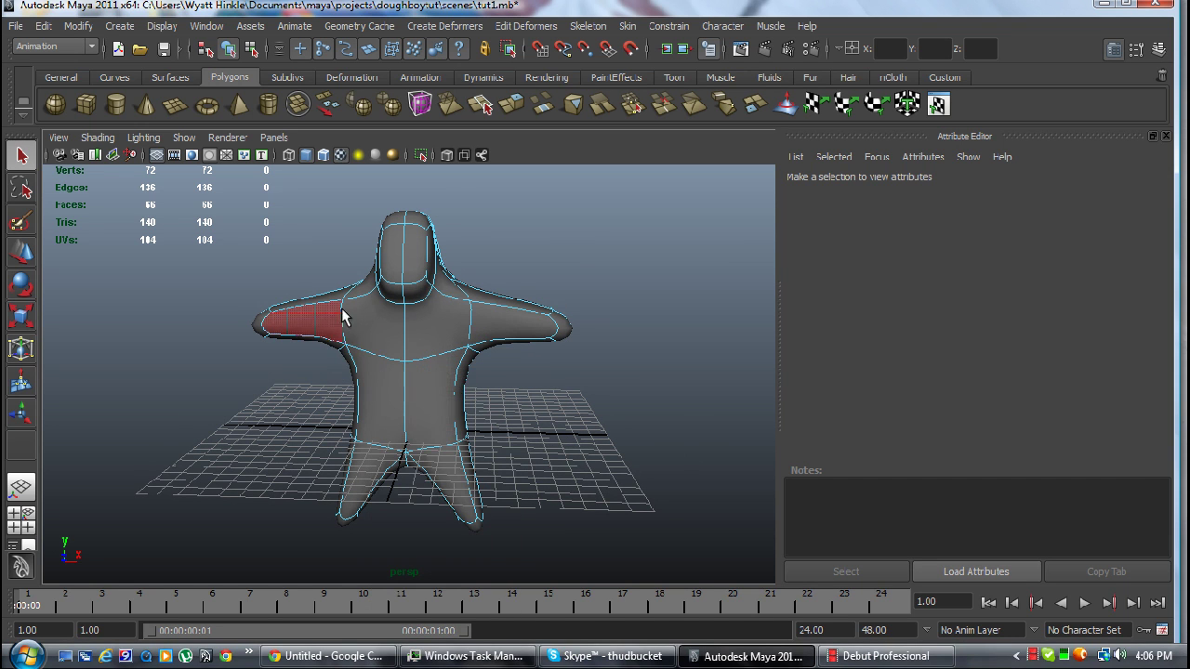
left_click_drag(407, 357, 424, 343, "alt")
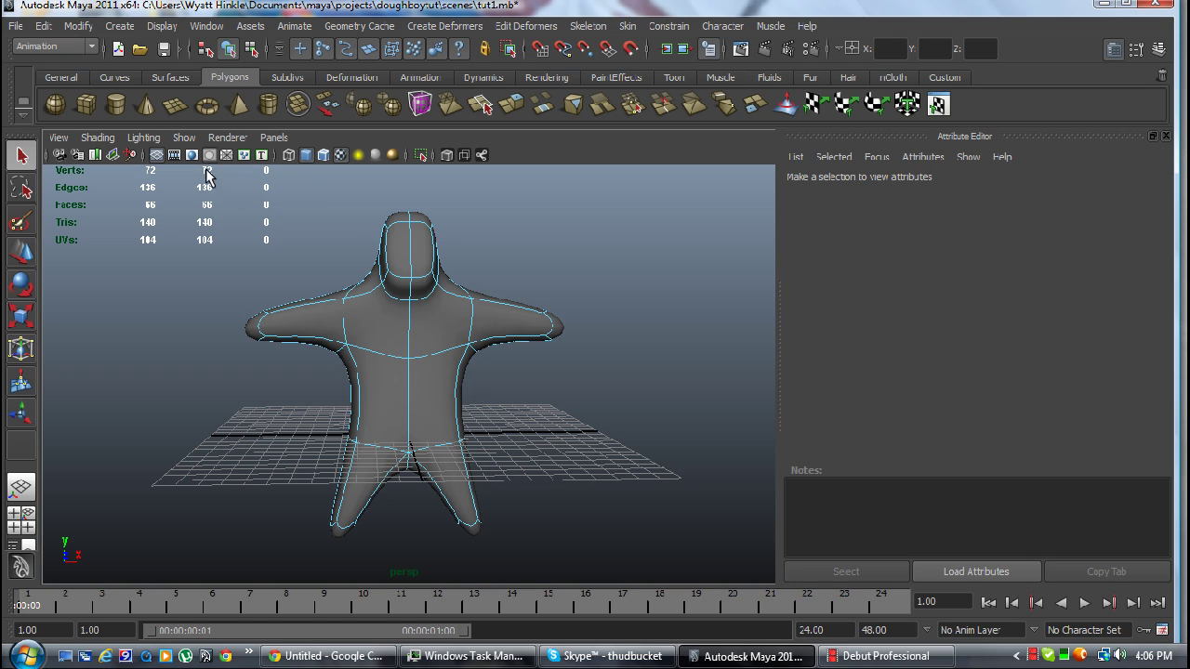
left_click_drag(402, 299, 418, 457)
left_click_drag(396, 537, 397, 563)
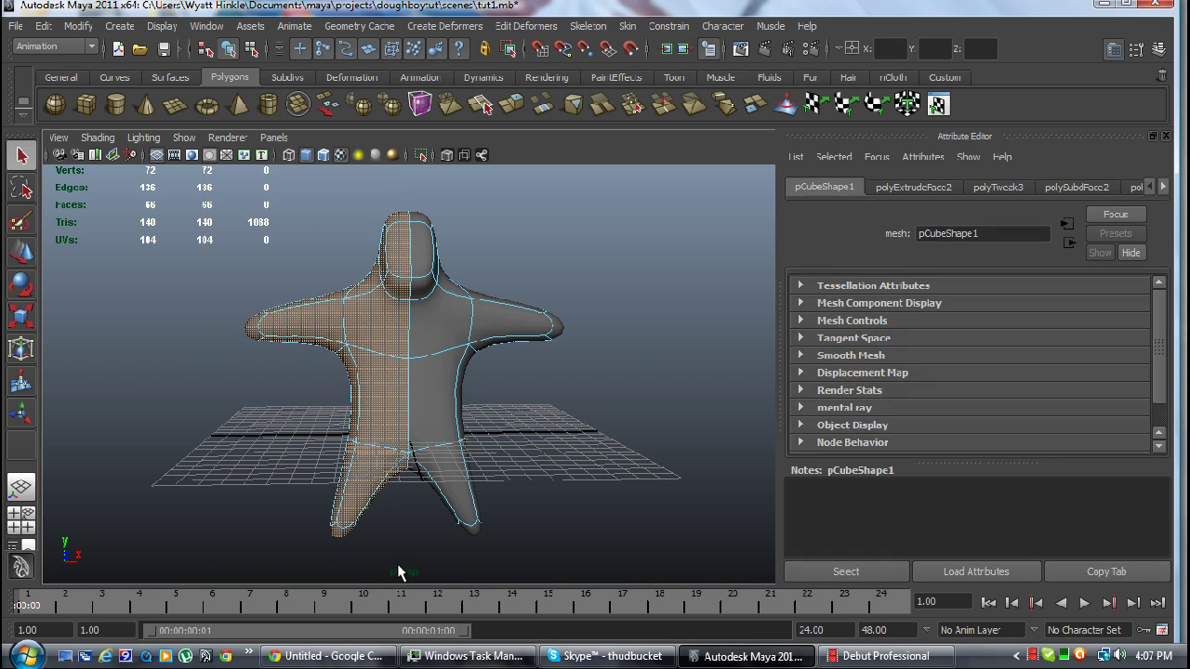
key("Delete")
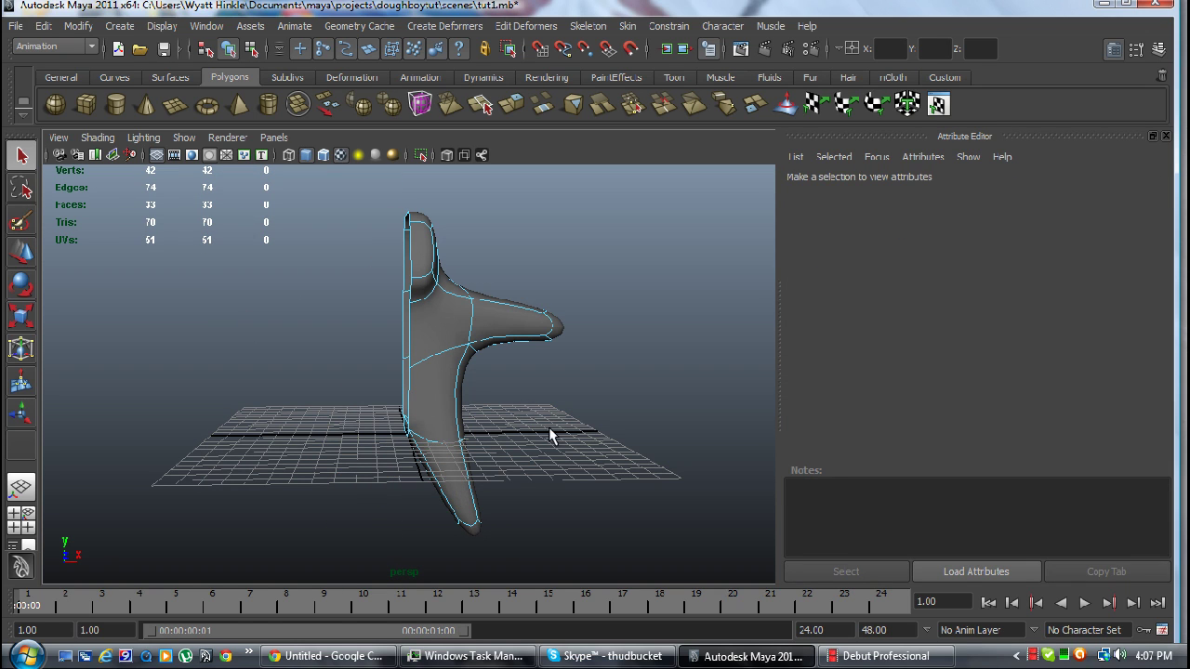
Tumble the view to look at the leg from below.
mouse_move(550, 425)
left_mouse_down("alt")
mouse_move(600, 484)
mouse_move(212, 419)
mouse_move(425, 467)
mouse_move(563, 350)
mouse_move(648, 438)
mouse_move(683, 428)
mouse_move(546, 428)
mouse_move(623, 419)
mouse_move(556, 418)
left_mouse_up("alt")
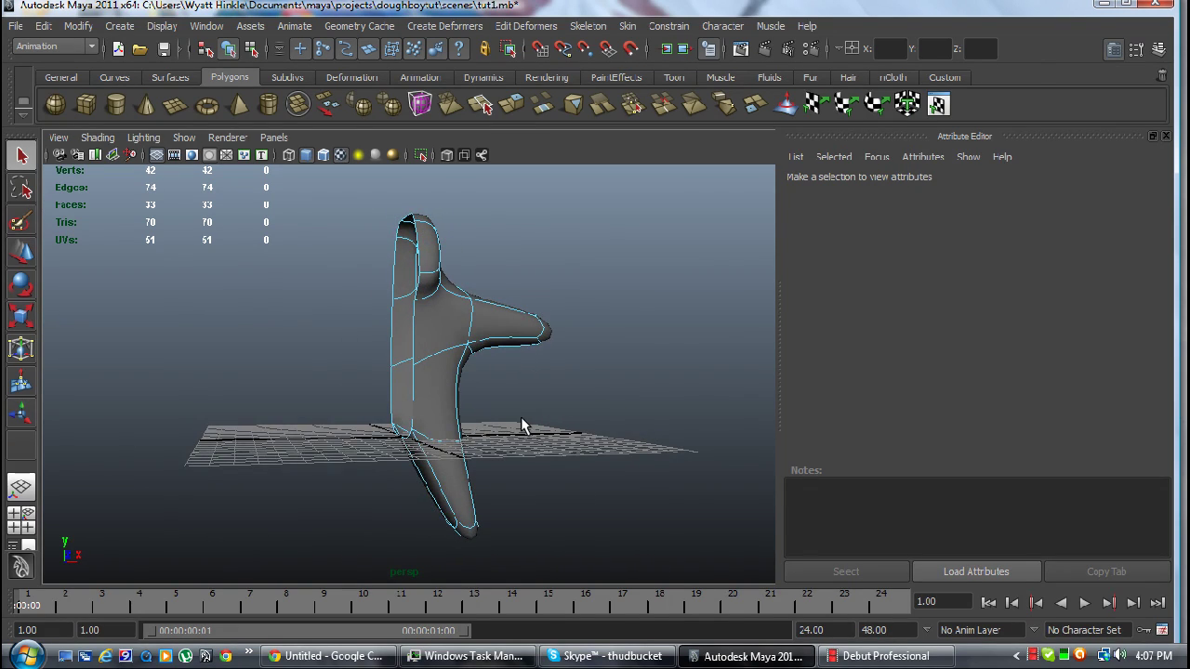
scroll(522, 420, "up", 3)
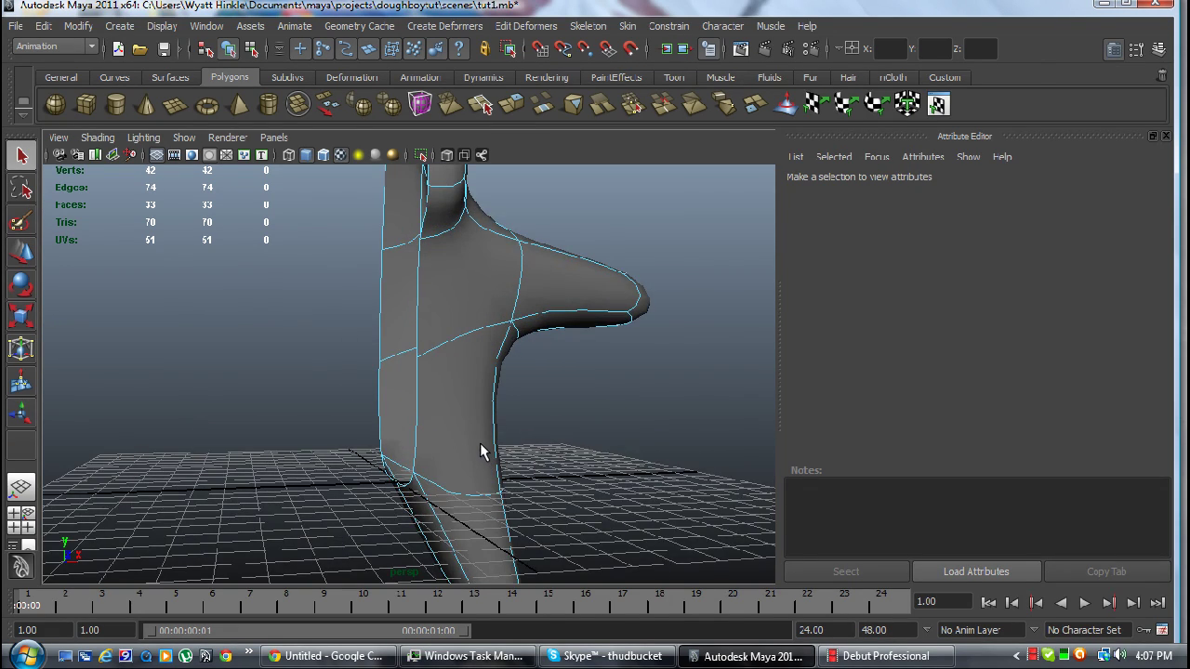
left_click_drag(483, 452, 440, 438, "alt")
middle_click_drag(441, 438, 443, 312, "alt")
mouse_move(443, 312)
left_mouse_down("alt")
mouse_move(425, 245)
mouse_move(440, 342)
left_mouse_up("alt")
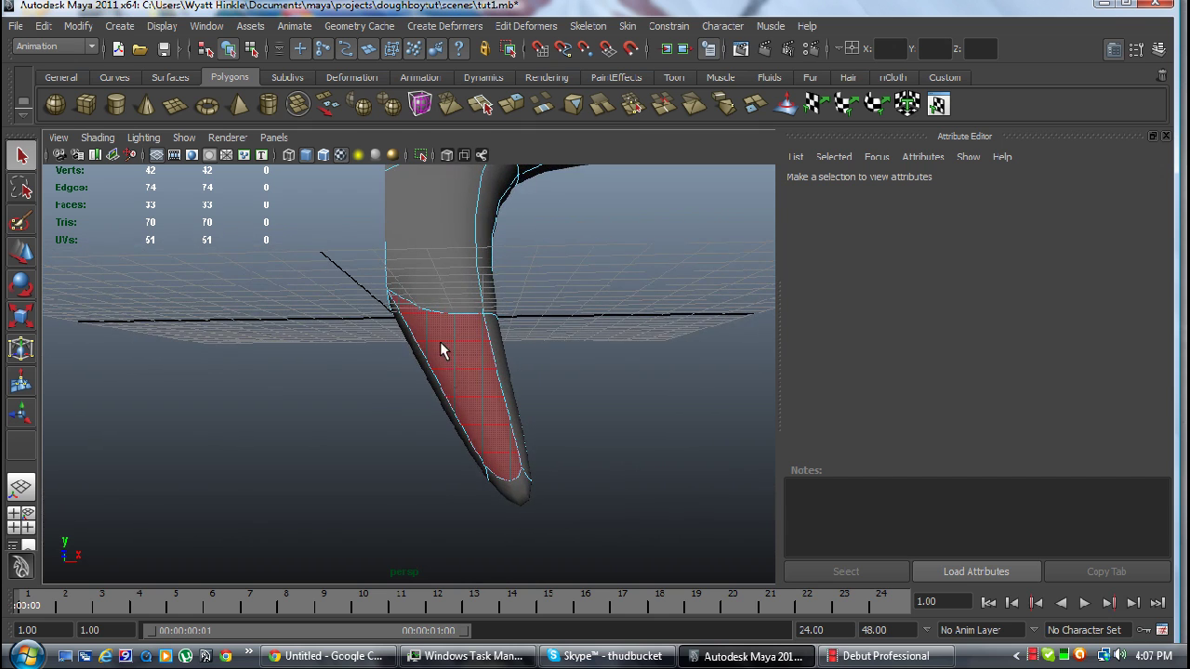
In edge mode, select the long edge down the leg's side and bring up the hotbox.
mouse_move(467, 384)
right_mouse_down()
mouse_move(419, 353)
mouse_move(454, 298)
right_mouse_up()
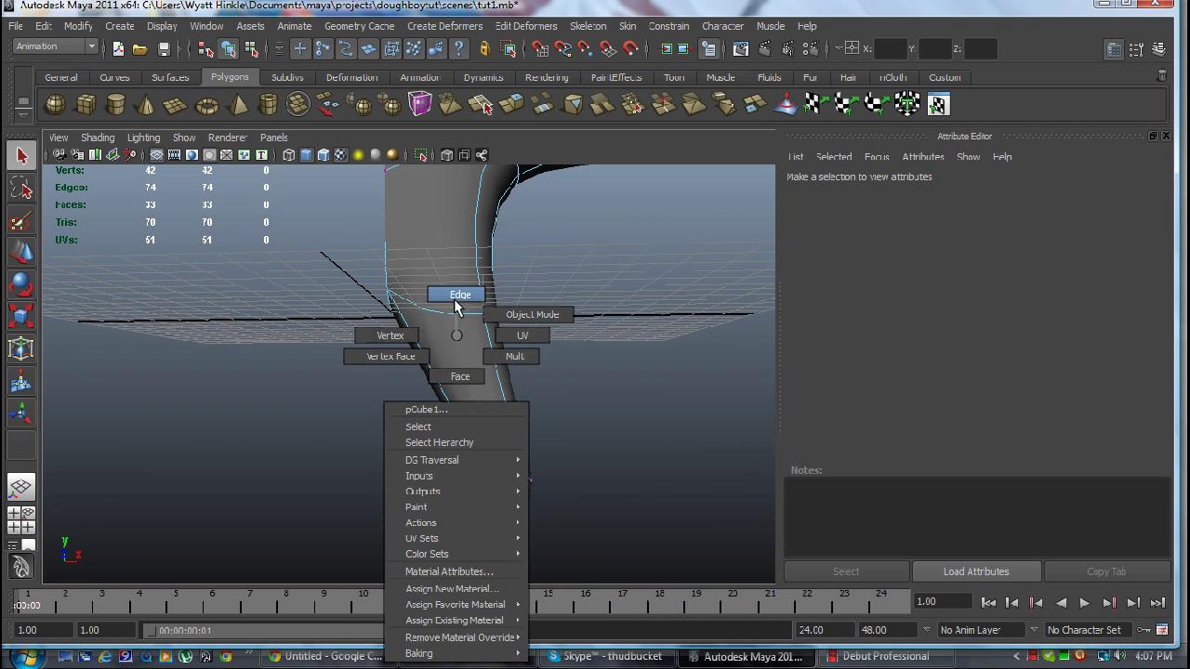
left_click(444, 403)
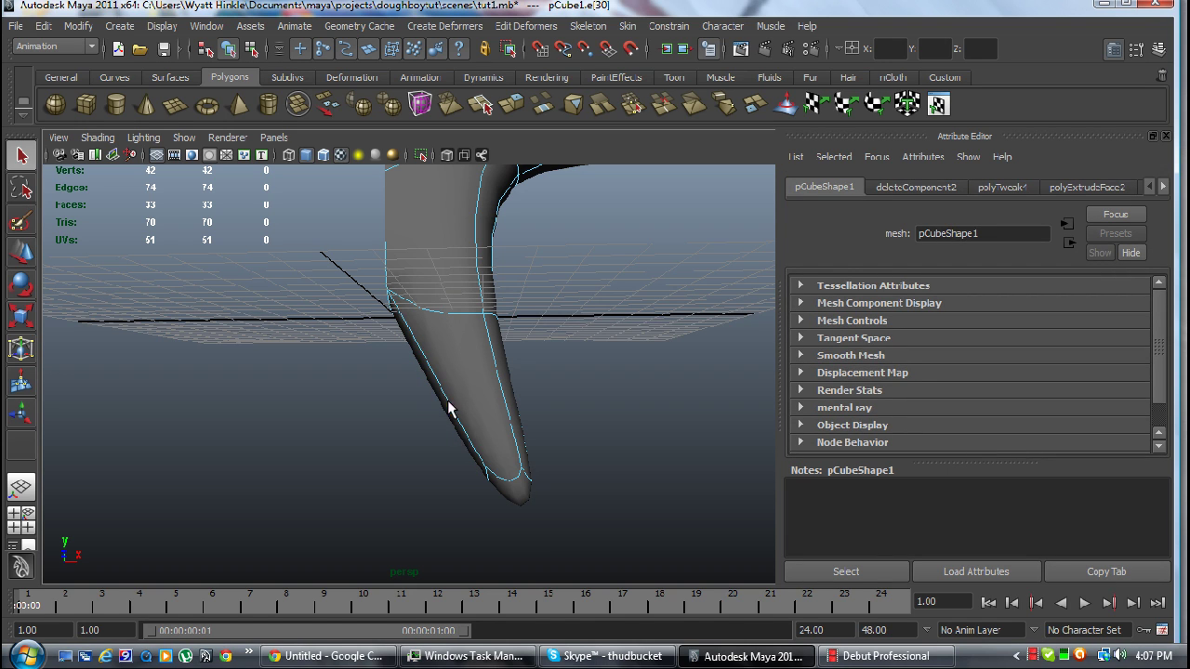
left_click(465, 435)
key("space")
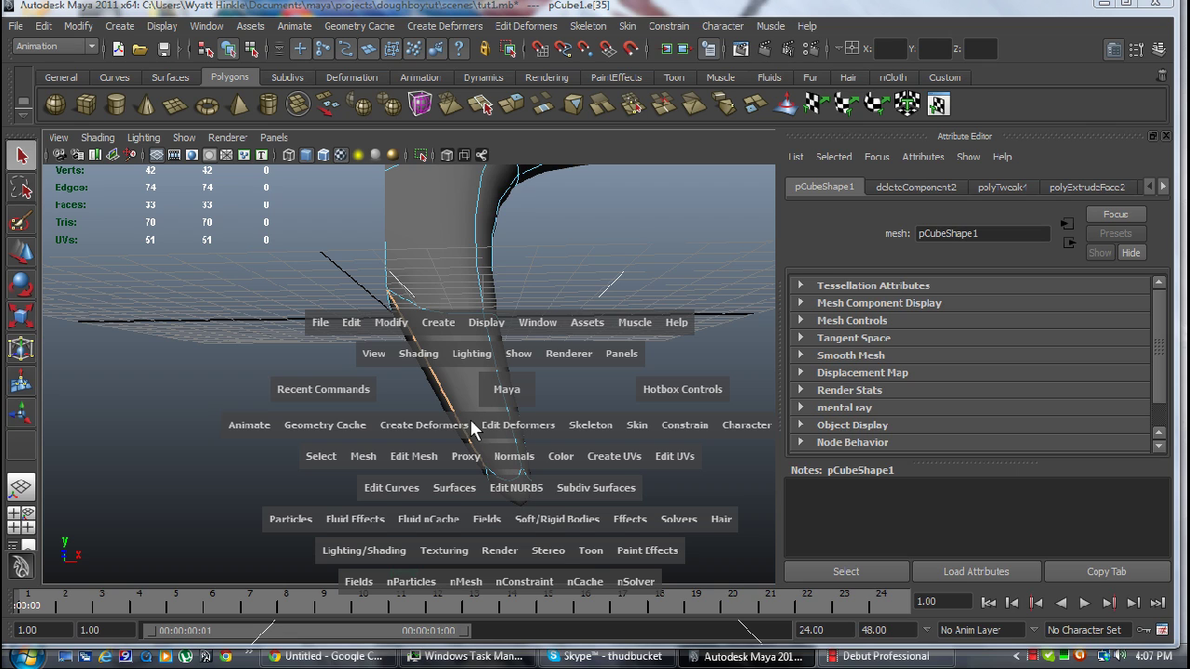
Insert two edge loops across the lower leg with Edit Mesh > Insert Edge Loop Tool.
left_click(413, 454)
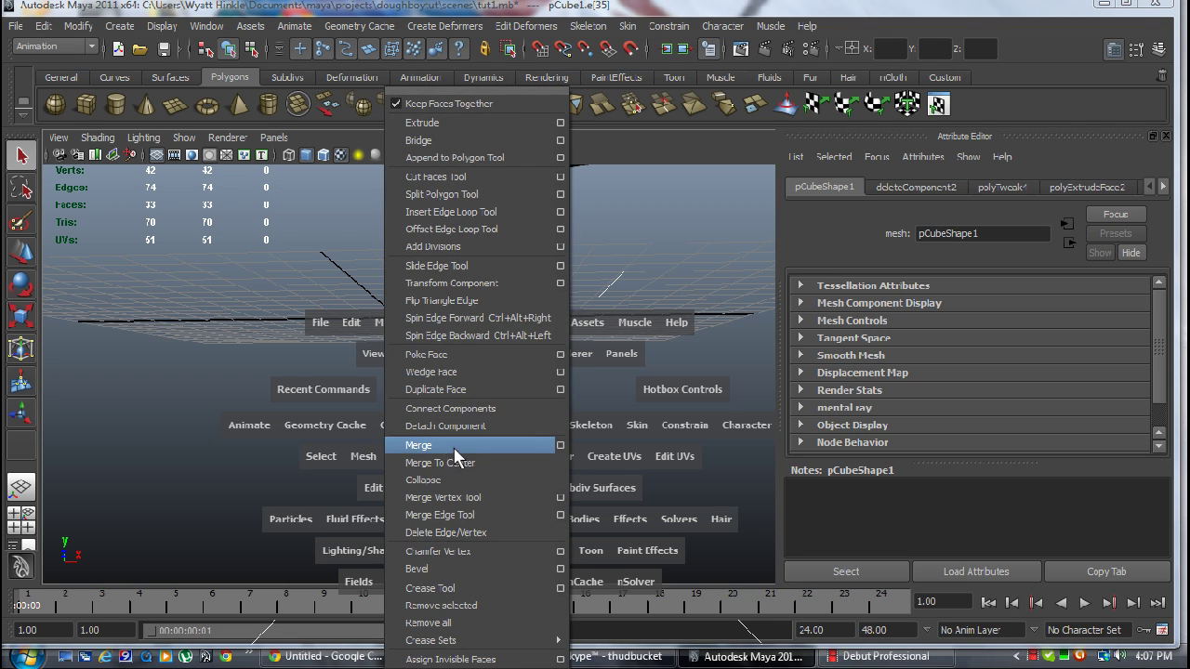
left_click(468, 219)
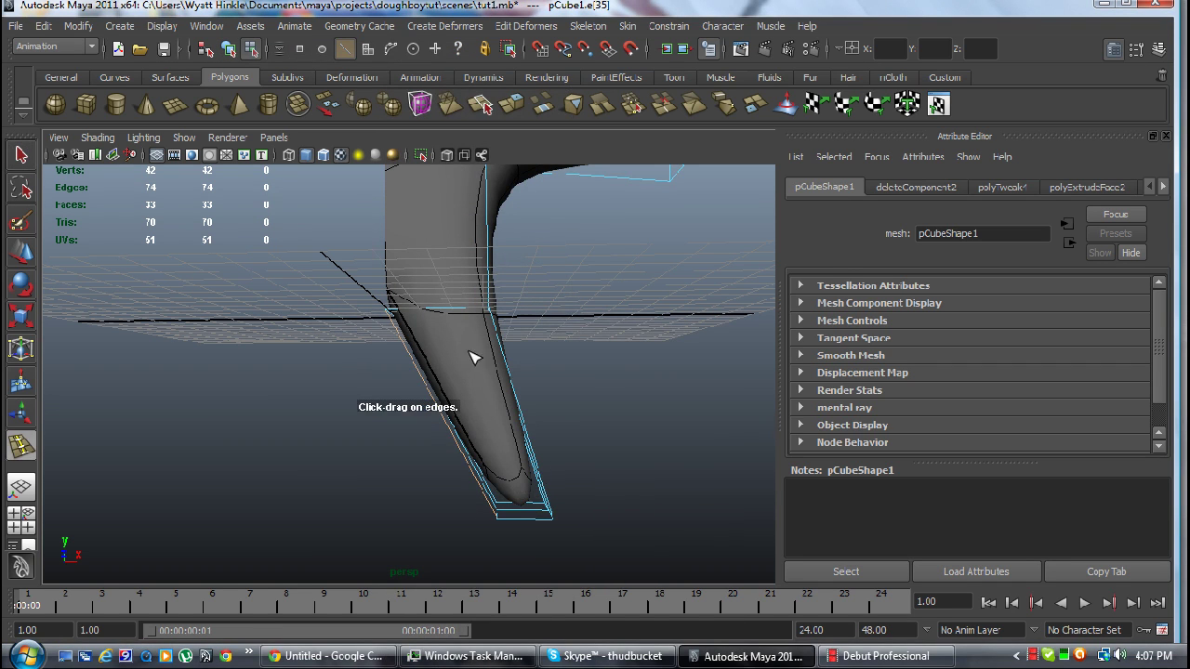
mouse_move(451, 399)
left_mouse_down()
mouse_move(495, 422)
mouse_move(444, 369)
mouse_move(477, 387)
mouse_move(441, 366)
mouse_move(478, 404)
mouse_move(462, 393)
left_mouse_up()
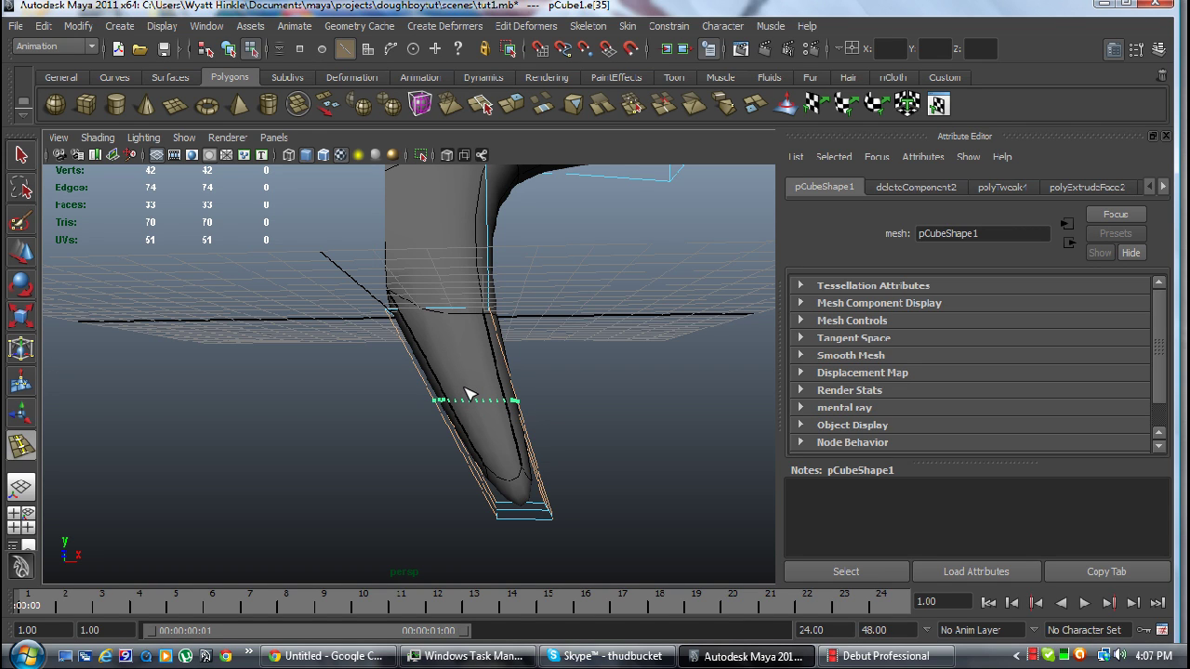
left_click_drag(470, 398, 490, 433)
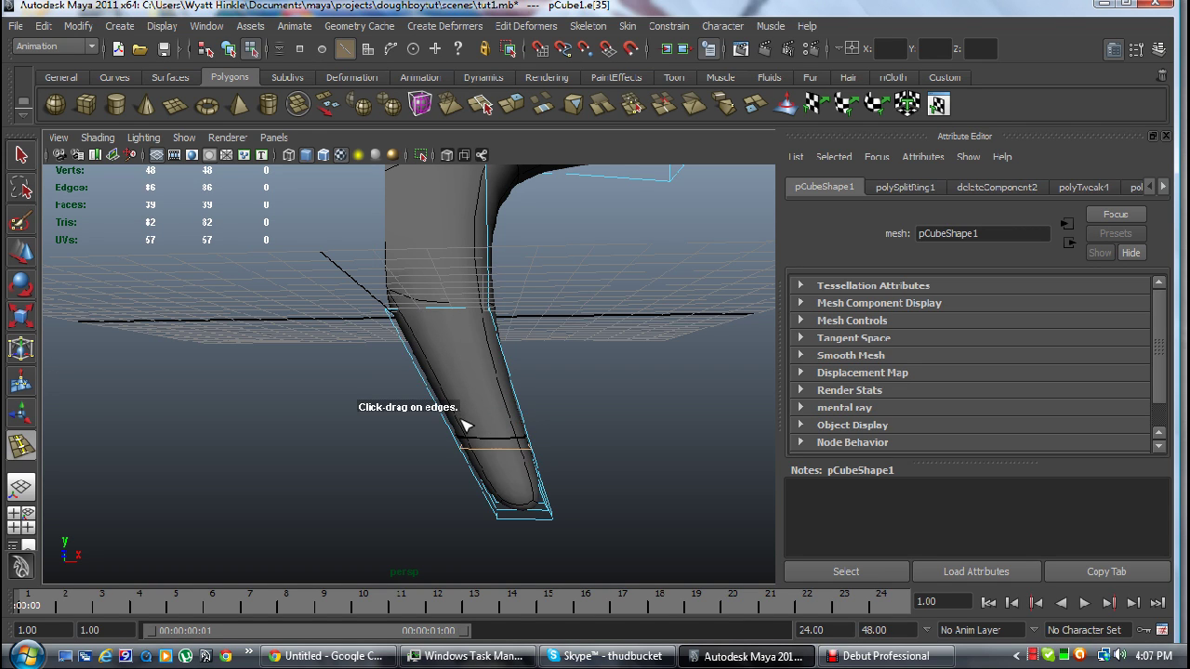
left_click(436, 382)
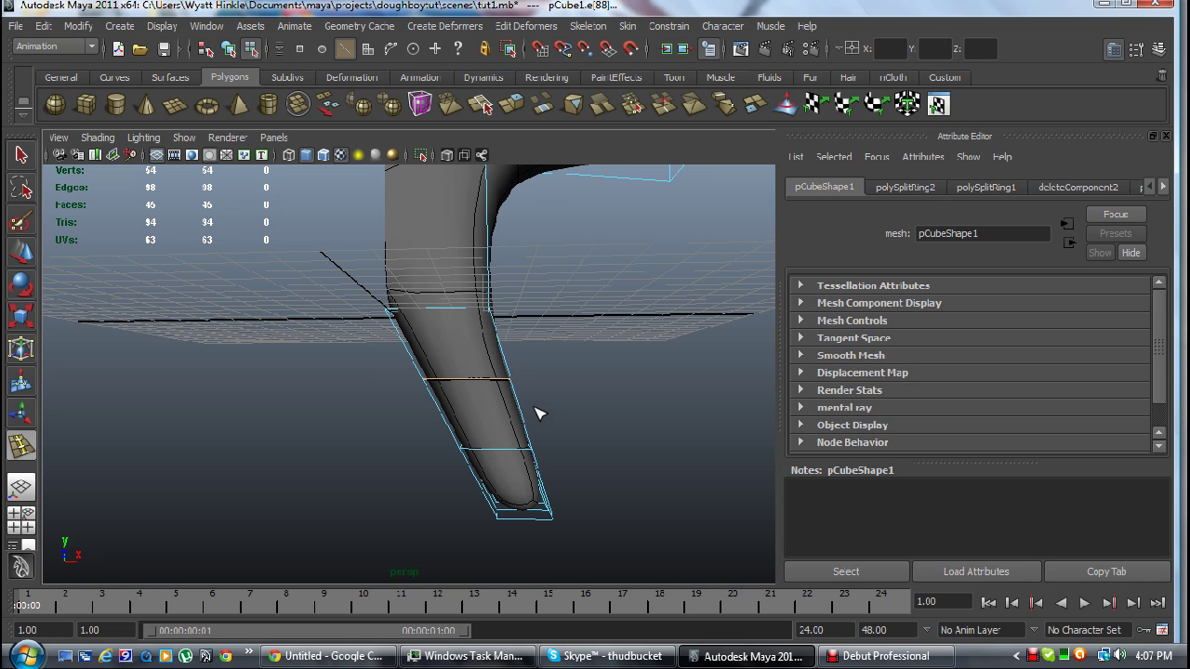
scroll(484, 404, "down", 3)
scroll(478, 400, "up", 2)
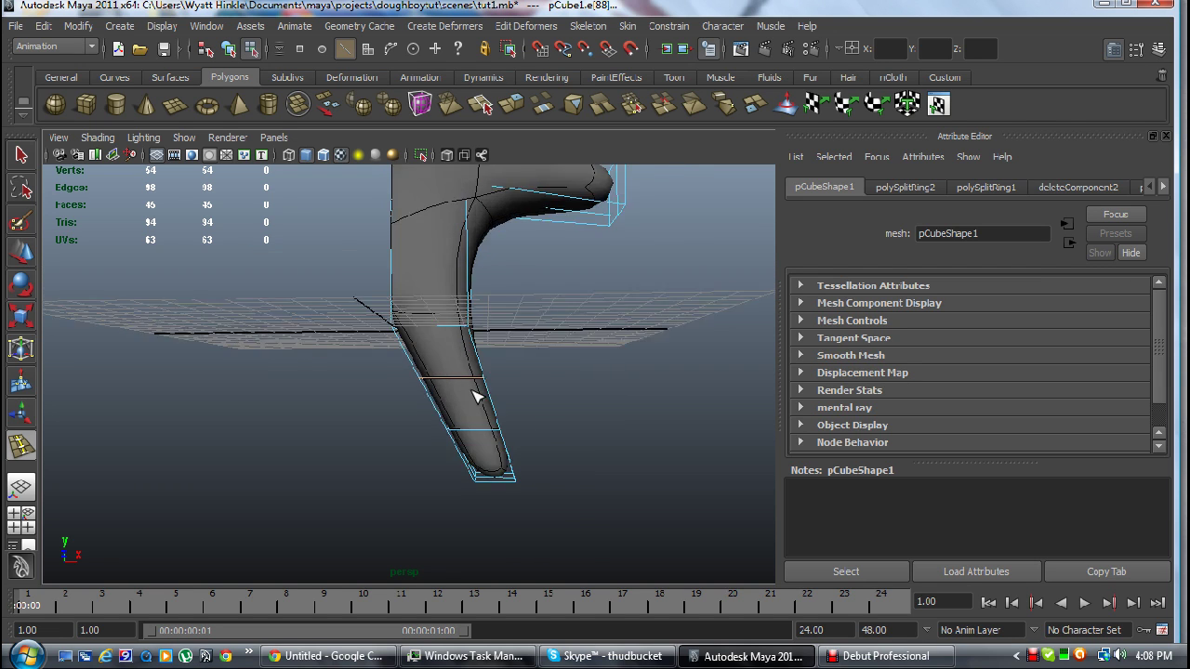
scroll(474, 394, "up", 3)
Return to the Select tool and try edge ring selections on the lower leg, then clear them.
key("q")
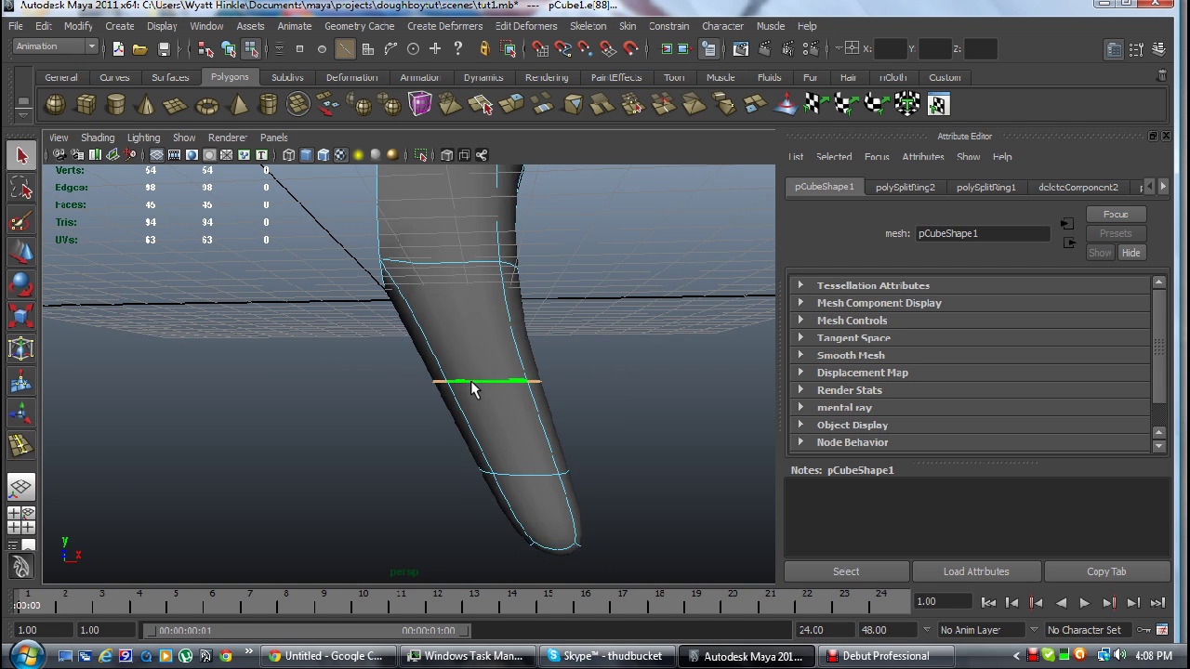
left_click(526, 475)
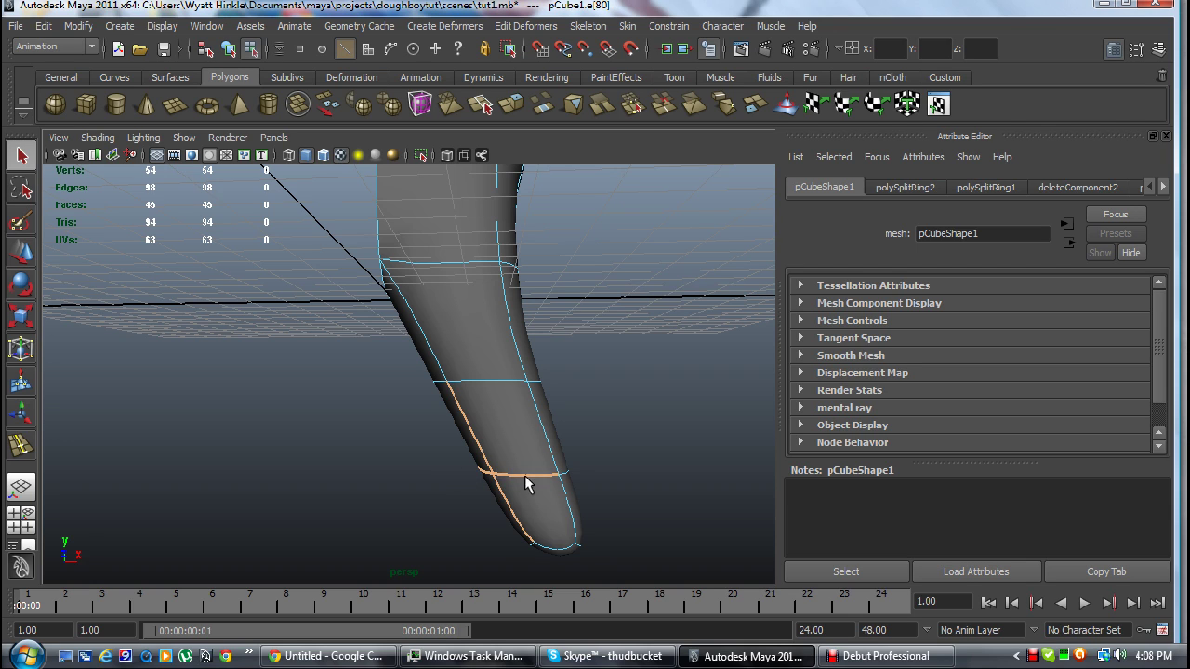
left_click(530, 476)
left_click(534, 474)
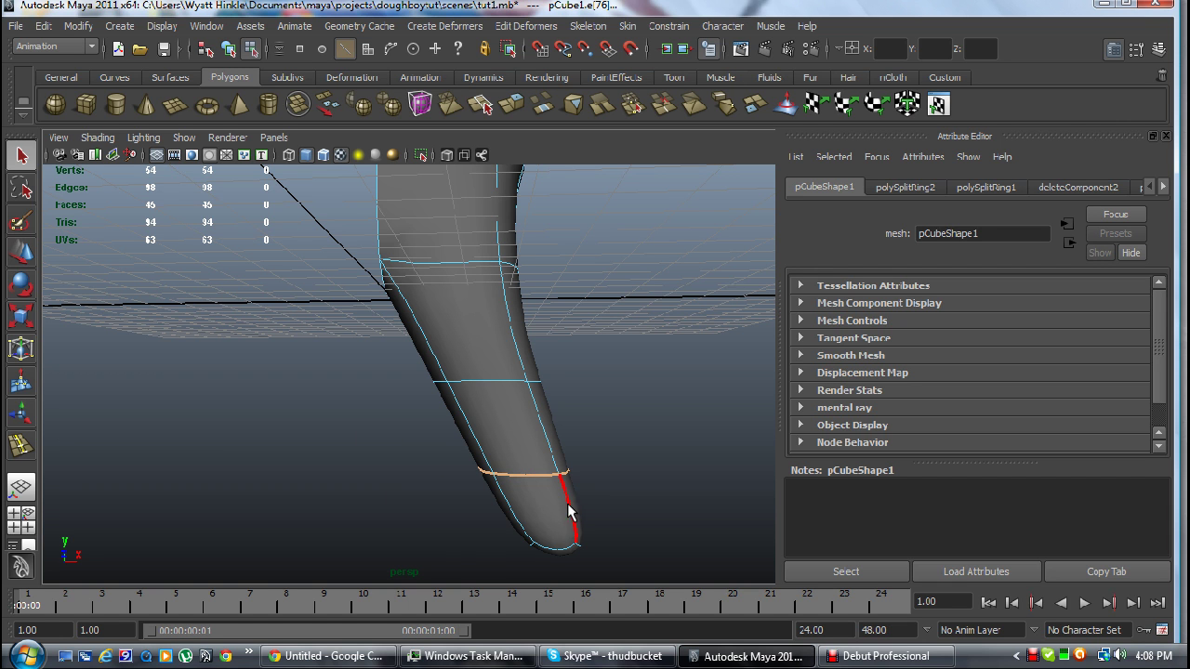
mouse_move(569, 512)
left_mouse_down("alt")
mouse_move(564, 497)
mouse_move(64, 498)
mouse_move(325, 523)
mouse_move(486, 518)
mouse_move(563, 486)
mouse_move(547, 492)
left_mouse_up("alt")
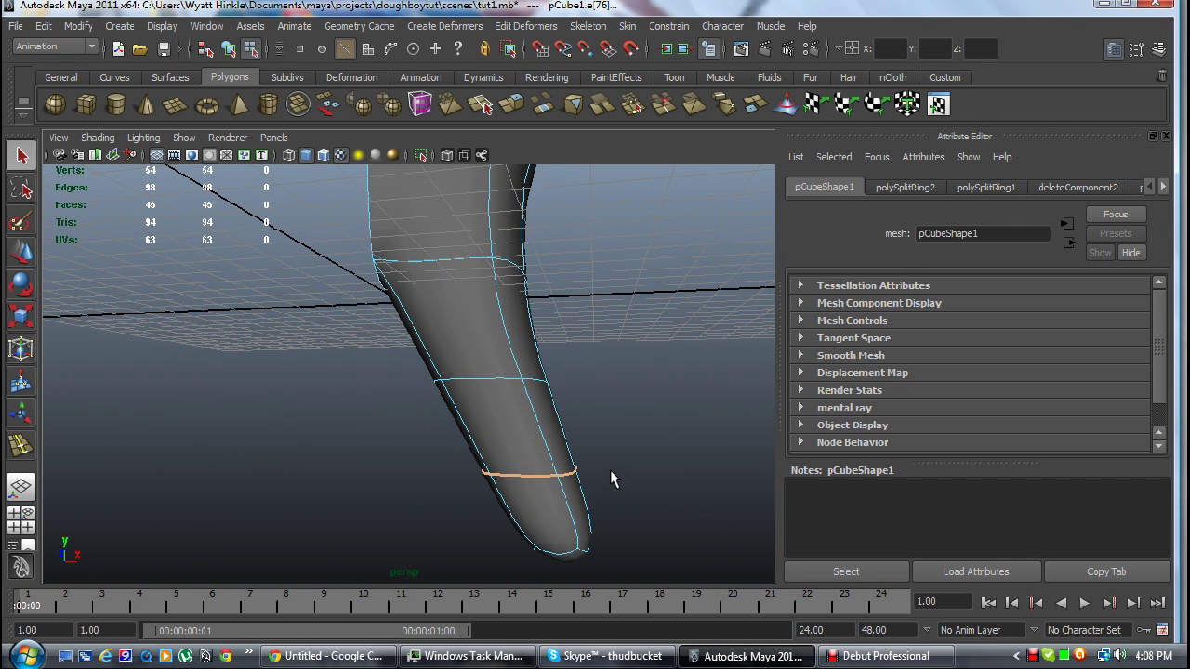
mouse_move(570, 426)
left_mouse_down("alt")
mouse_move(598, 424)
mouse_move(605, 378)
mouse_move(545, 417)
mouse_move(502, 414)
mouse_move(539, 359)
mouse_move(542, 329)
left_mouse_up("alt")
left_click(607, 383)
Shift-select the four edges around the leg tip and check them from below.
left_click(491, 364)
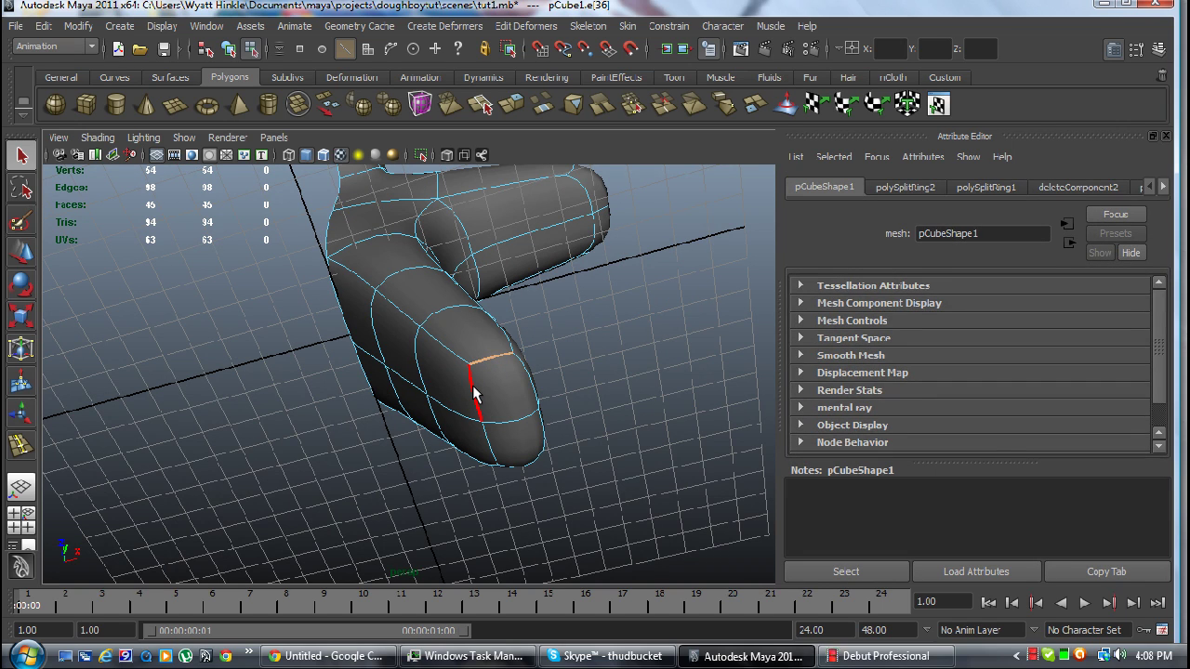
left_click(475, 394, "shift")
left_click(516, 475, "shift")
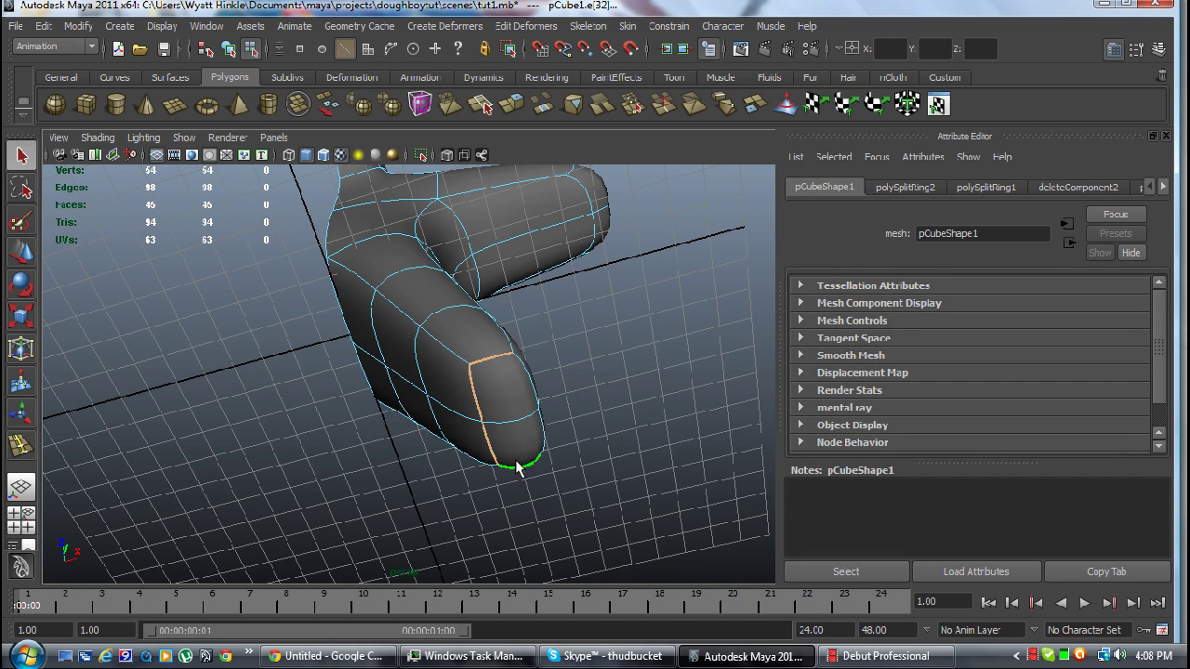
left_click(544, 429, "shift")
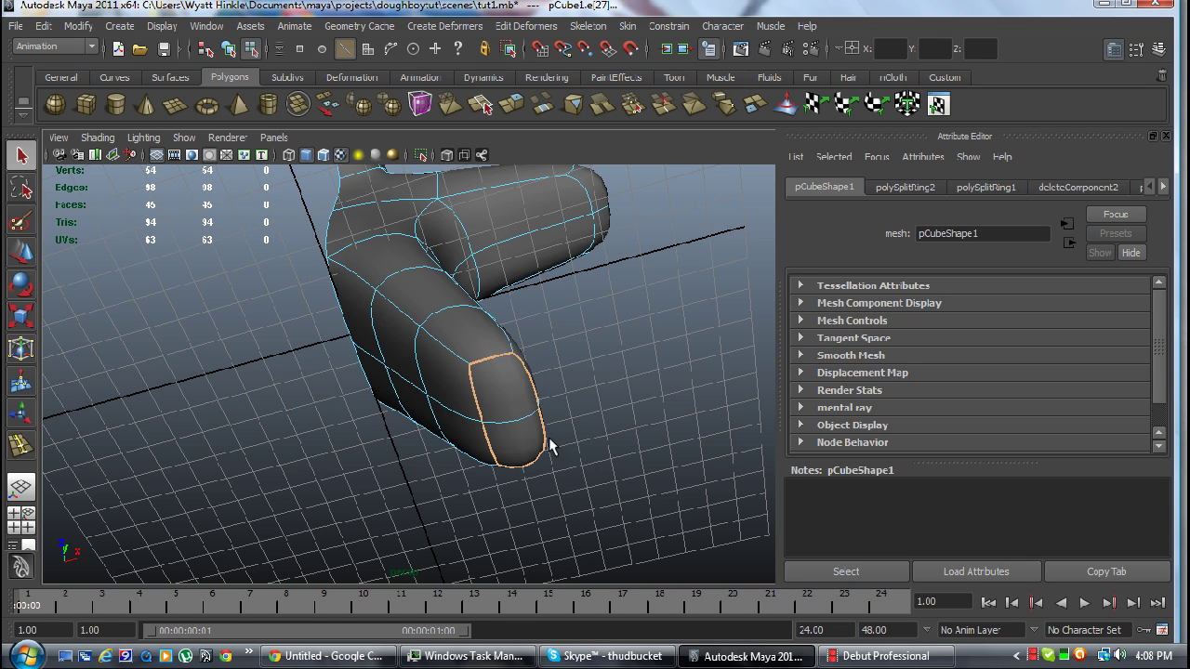
left_click_drag(586, 423, 613, 517, "alt")
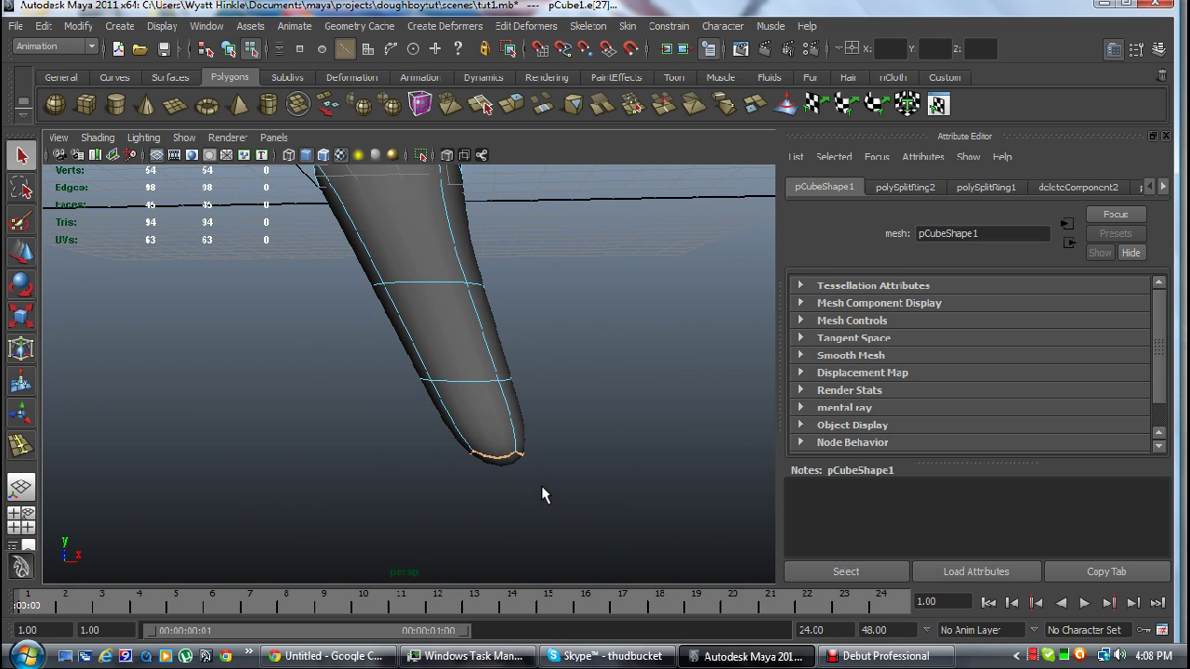
Widen the sole edge loop, mainly along X, so the foot flares out round.
key("w")
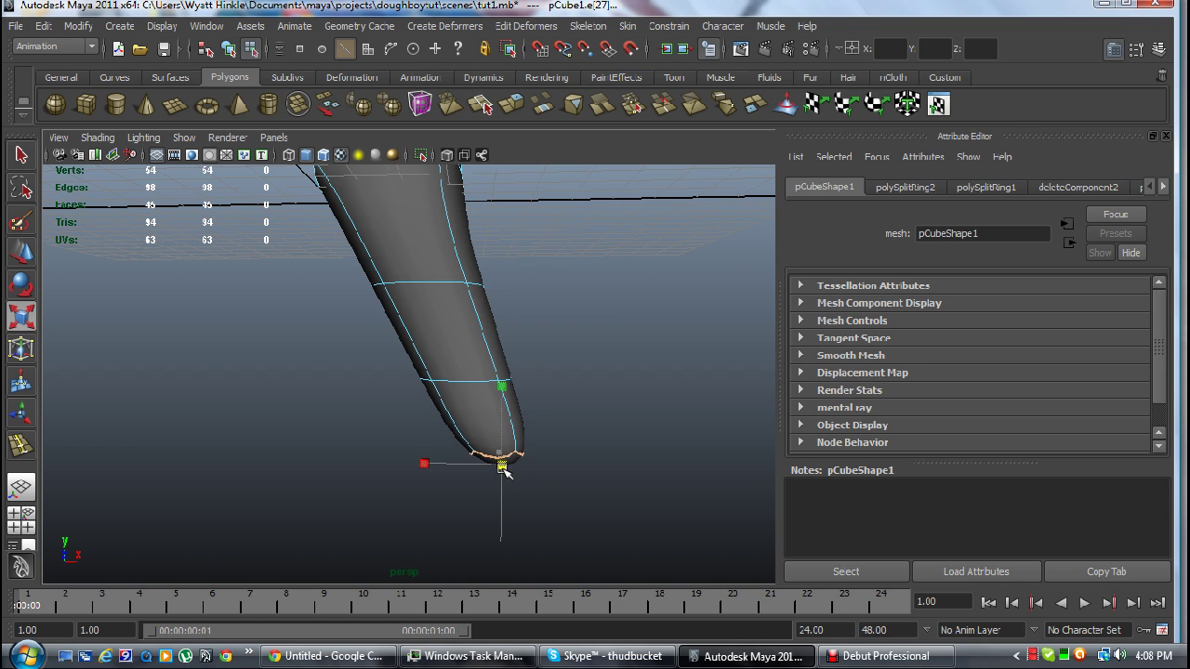
mouse_move(503, 470)
left_mouse_down()
mouse_move(678, 464)
mouse_move(653, 473)
mouse_move(433, 455)
mouse_move(406, 492)
mouse_move(492, 513)
mouse_move(492, 452)
mouse_move(563, 433)
mouse_move(631, 469)
mouse_move(579, 527)
mouse_move(465, 499)
mouse_move(412, 462)
mouse_move(367, 393)
mouse_move(252, 399)
mouse_move(234, 412)
left_mouse_up()
mouse_move(376, 436)
left_mouse_down()
mouse_move(731, 420)
mouse_move(741, 494)
mouse_move(595, 513)
mouse_move(709, 502)
mouse_move(698, 438)
mouse_move(675, 489)
mouse_move(642, 470)
mouse_move(517, 224)
mouse_move(531, 306)
mouse_move(399, 332)
mouse_move(434, 365)
left_mouse_up()
right_click_drag(434, 364, 460, 384, "alt")
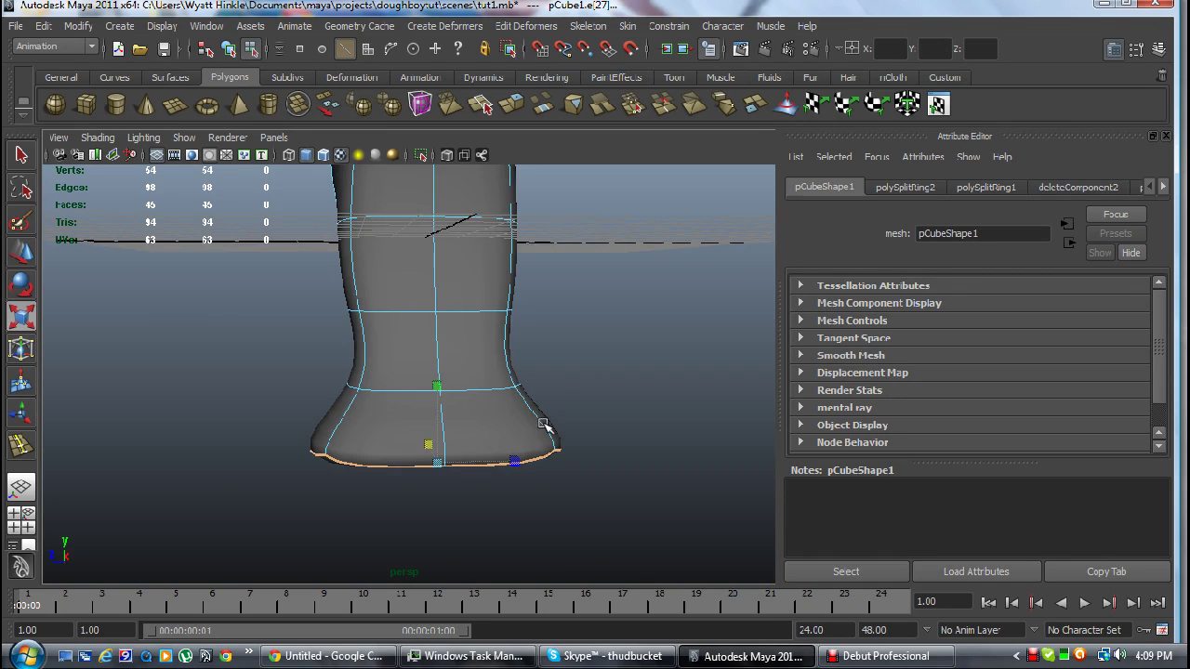
mouse_move(544, 425)
left_mouse_down("alt")
mouse_move(417, 393)
mouse_move(401, 346)
mouse_move(363, 303)
left_mouse_up("alt")
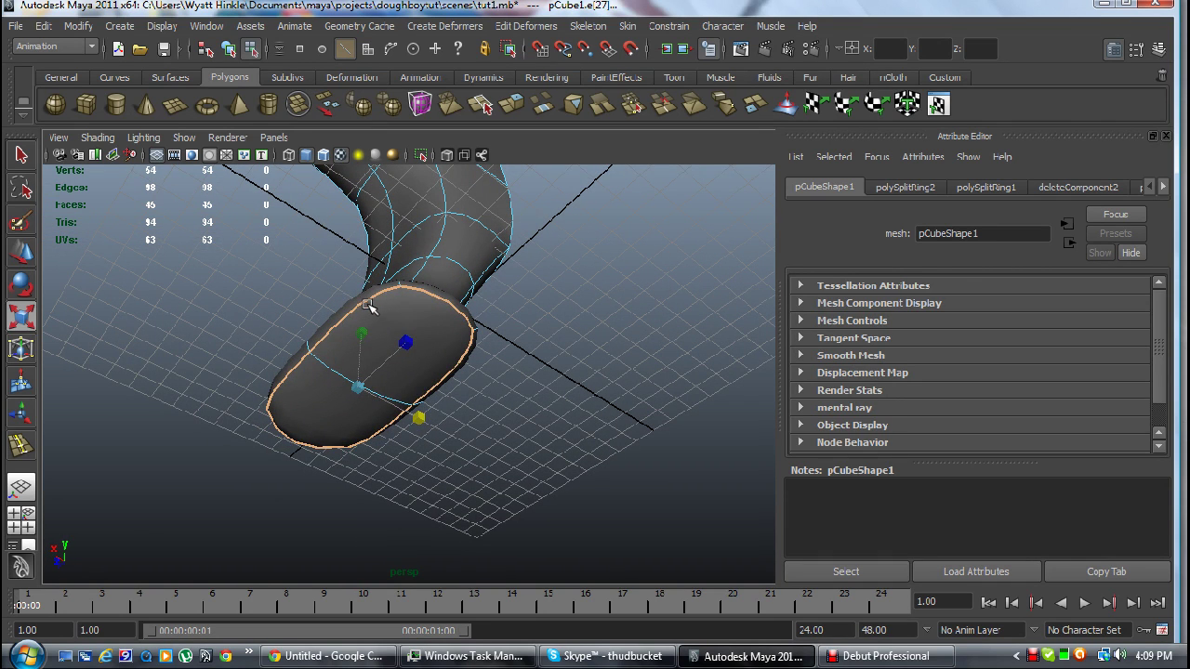
Select the boot's bottom edges, then slide the loop above the sole down toward them.
left_click(371, 308)
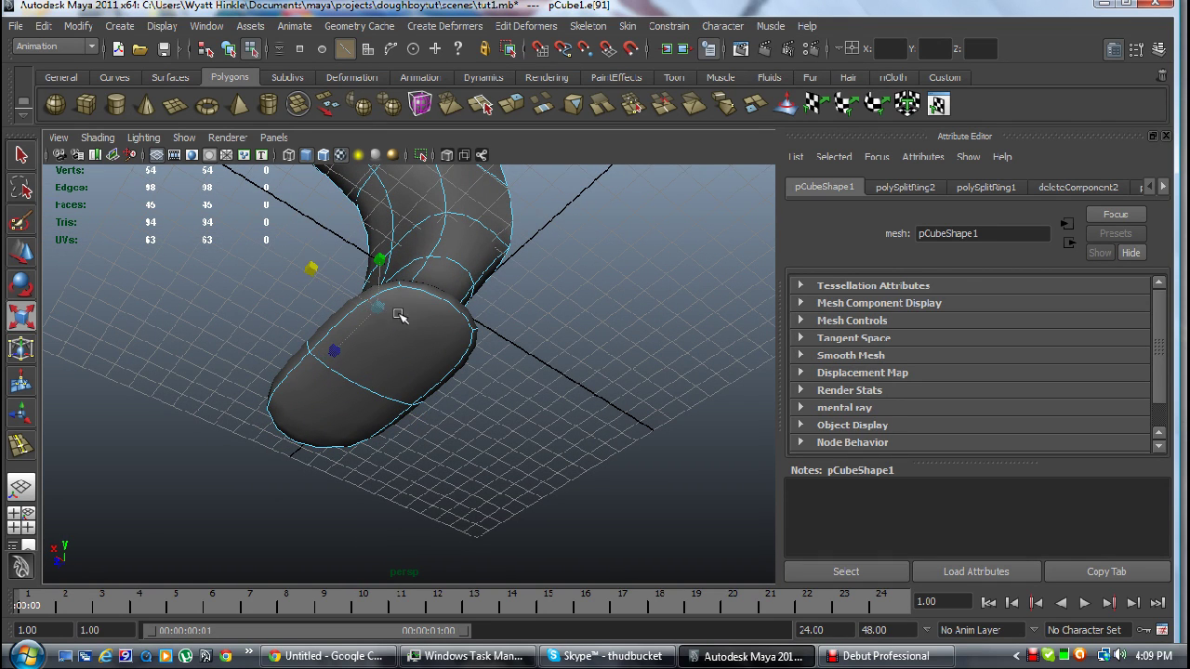
mouse_move(399, 313)
left_mouse_down("alt")
mouse_move(434, 359)
mouse_move(423, 445)
left_mouse_up("alt")
left_click(428, 441)
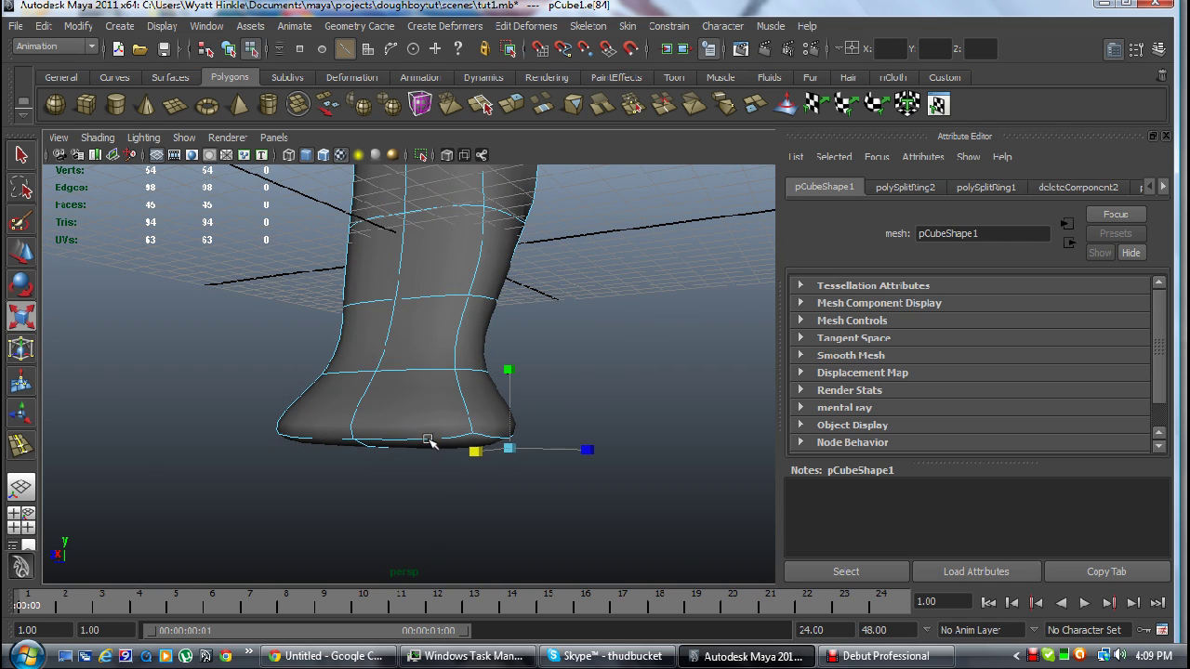
left_click(437, 444)
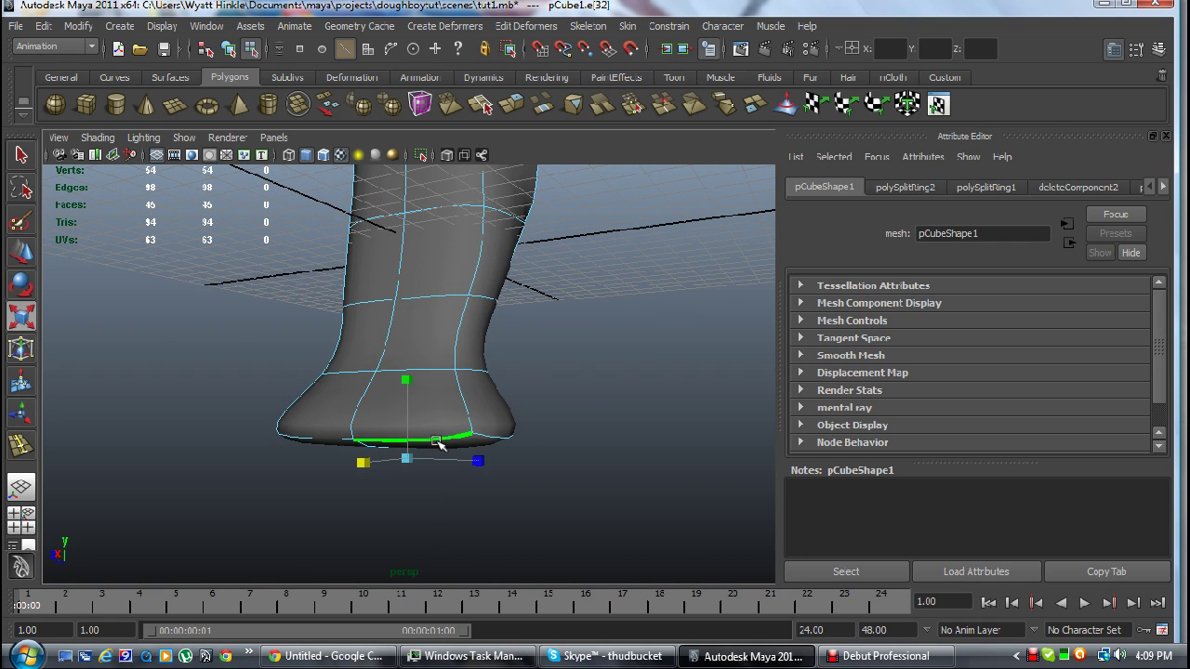
left_click(490, 441, "shift")
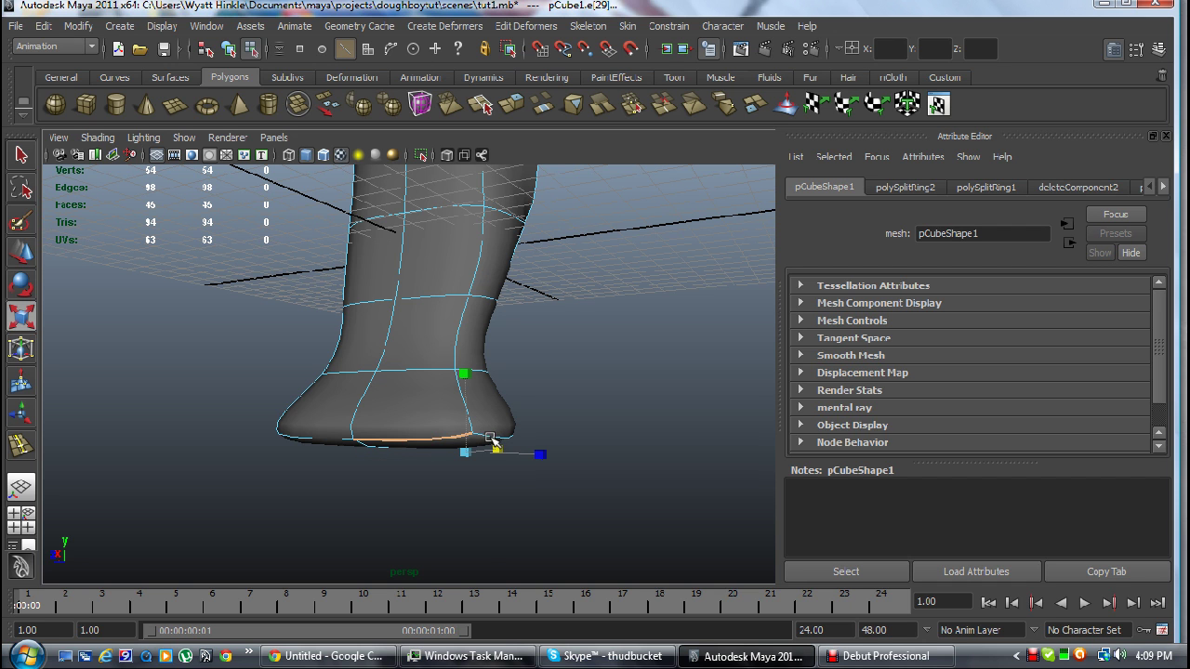
left_click_drag(545, 417, 389, 365, "alt")
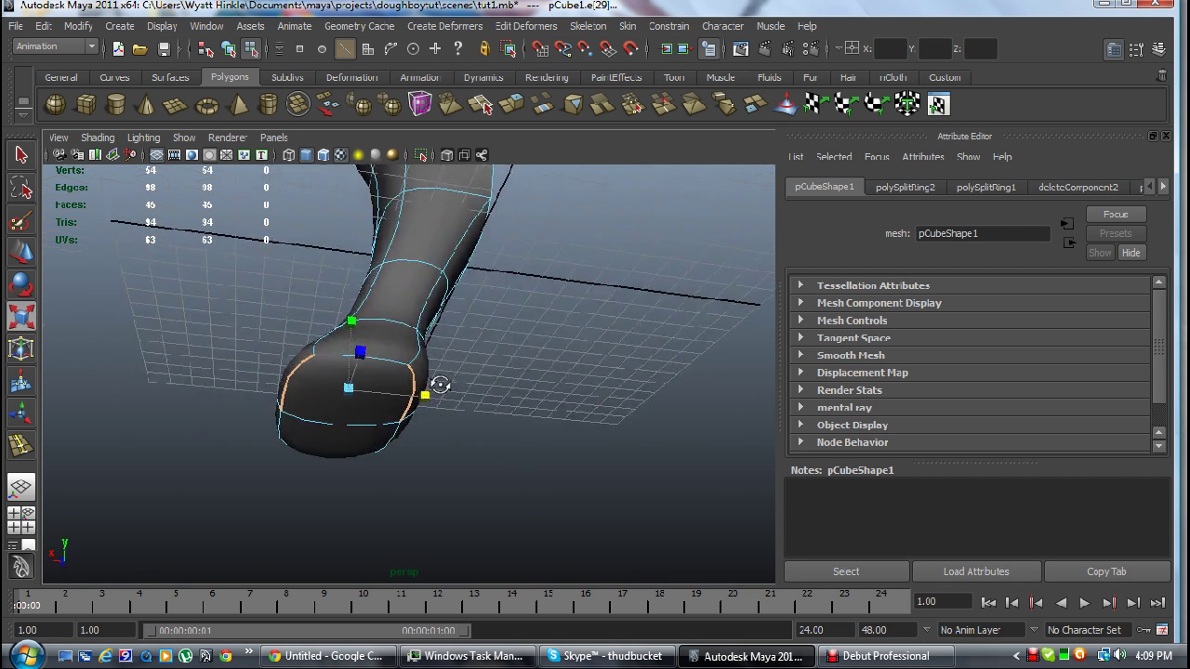
left_click(389, 364)
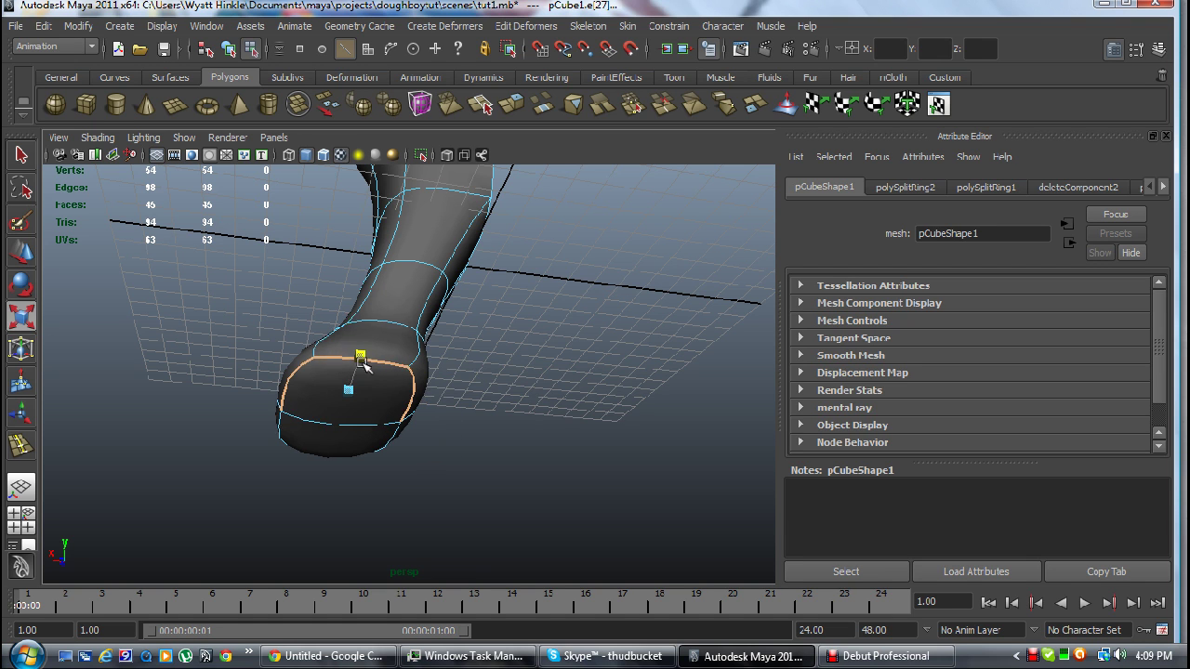
left_click_drag(361, 358, 366, 384)
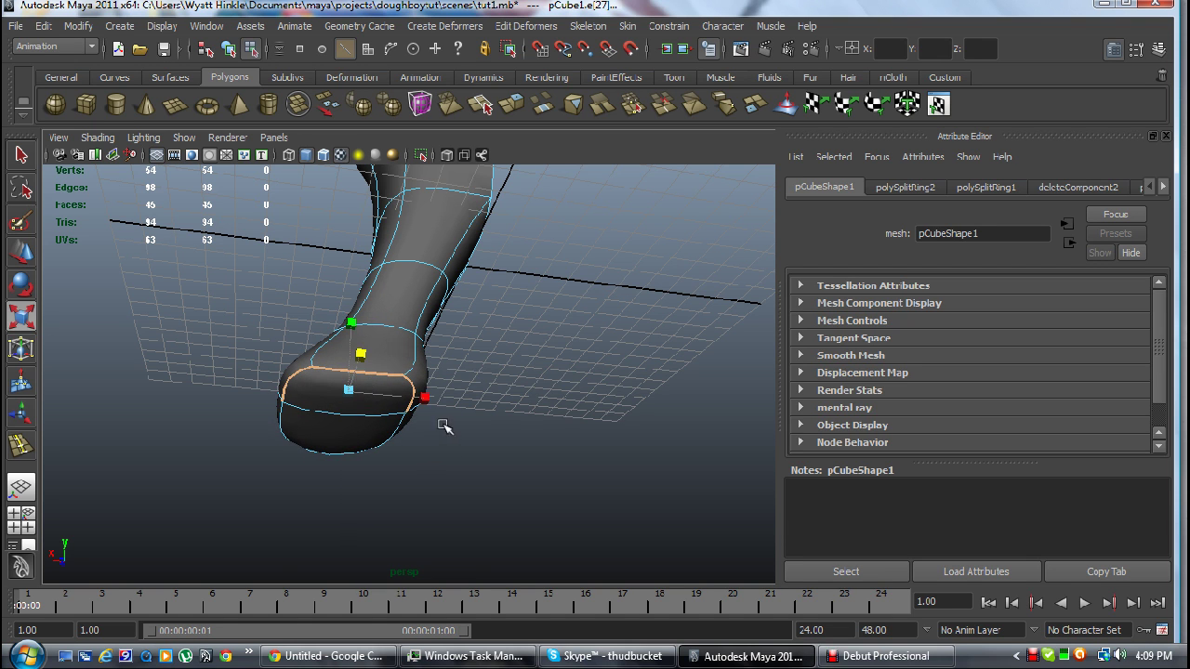
Select the ankle edge ring and move it along Z and Y to reshape the foot.
mouse_move(465, 428)
left_mouse_down("alt")
mouse_move(632, 457)
mouse_move(641, 472)
mouse_move(582, 460)
mouse_move(579, 435)
left_mouse_up("alt")
mouse_move(603, 432)
left_mouse_down("alt")
mouse_move(622, 340)
mouse_move(622, 505)
mouse_move(642, 513)
mouse_move(614, 506)
left_mouse_up("alt")
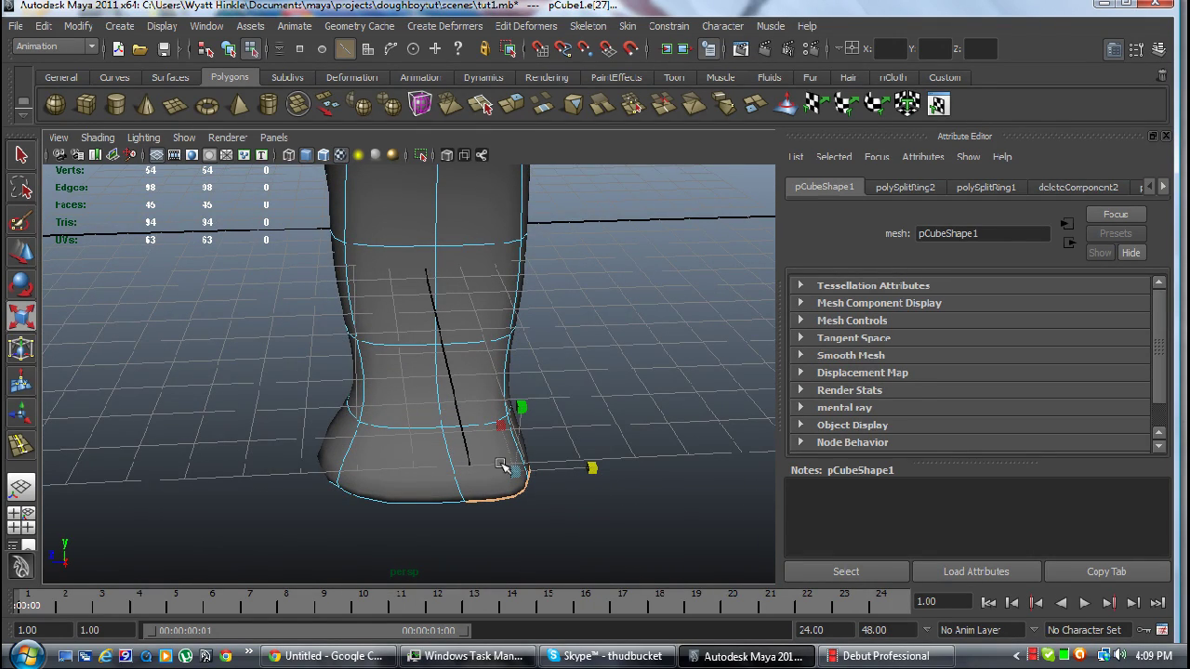
left_click(400, 427)
mouse_move(400, 428)
left_mouse_down("alt")
mouse_move(552, 447)
mouse_move(611, 437)
left_mouse_up("alt")
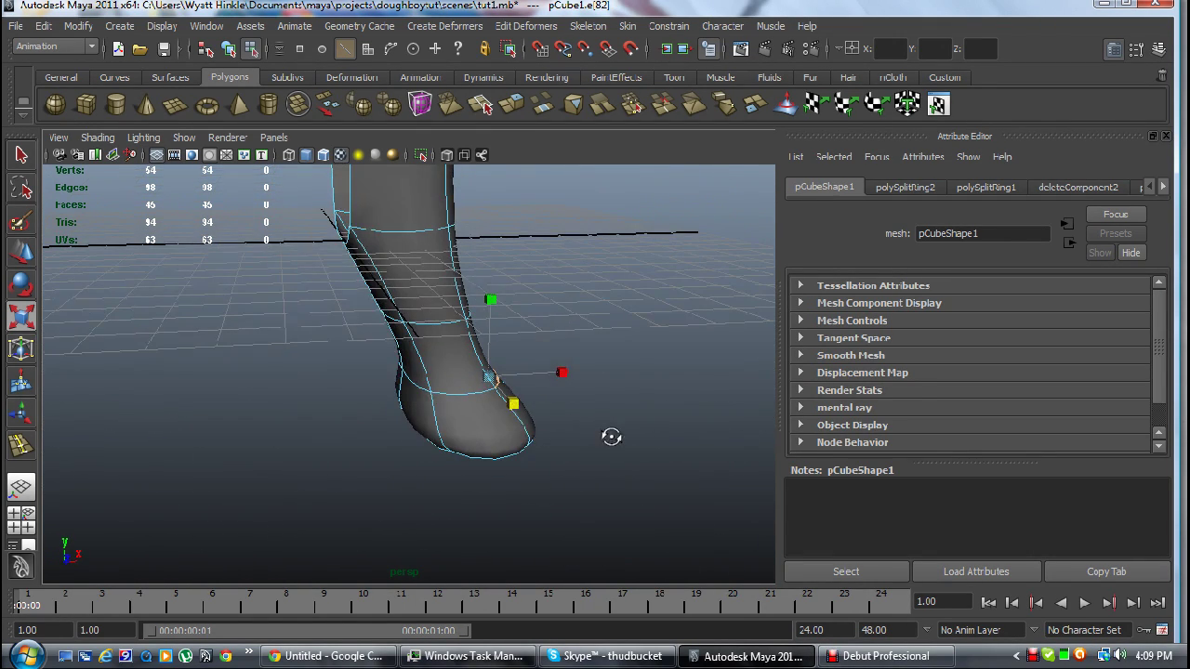
left_click(463, 394)
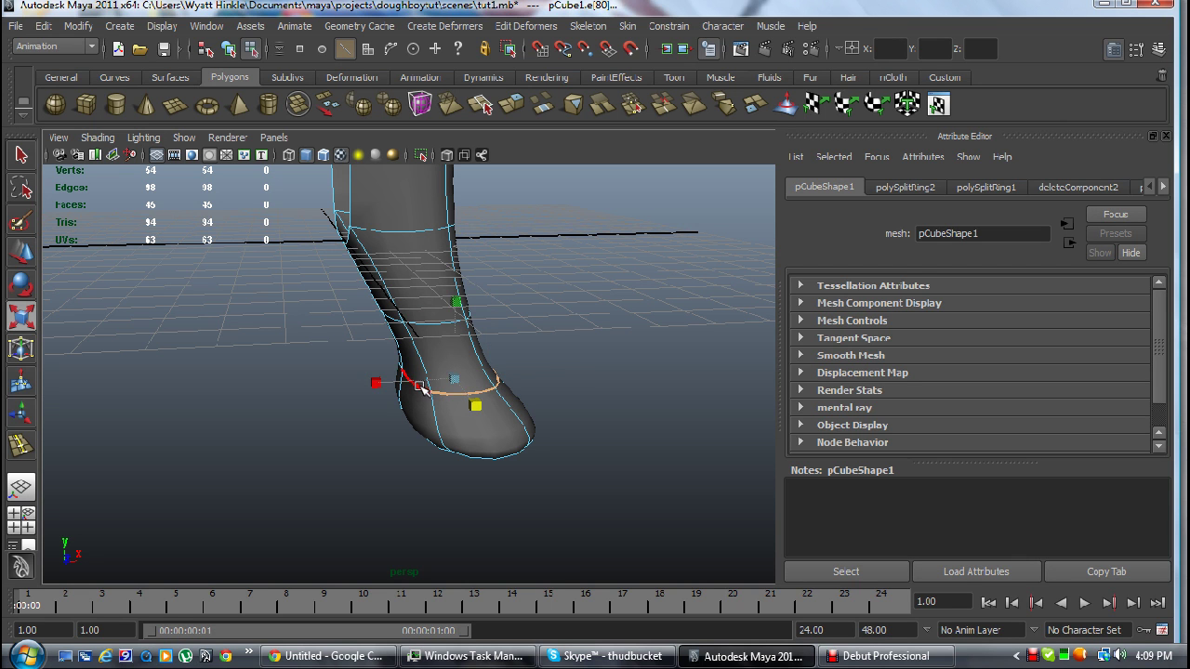
left_click(425, 394)
left_click_drag(502, 417, 250, 418, "alt")
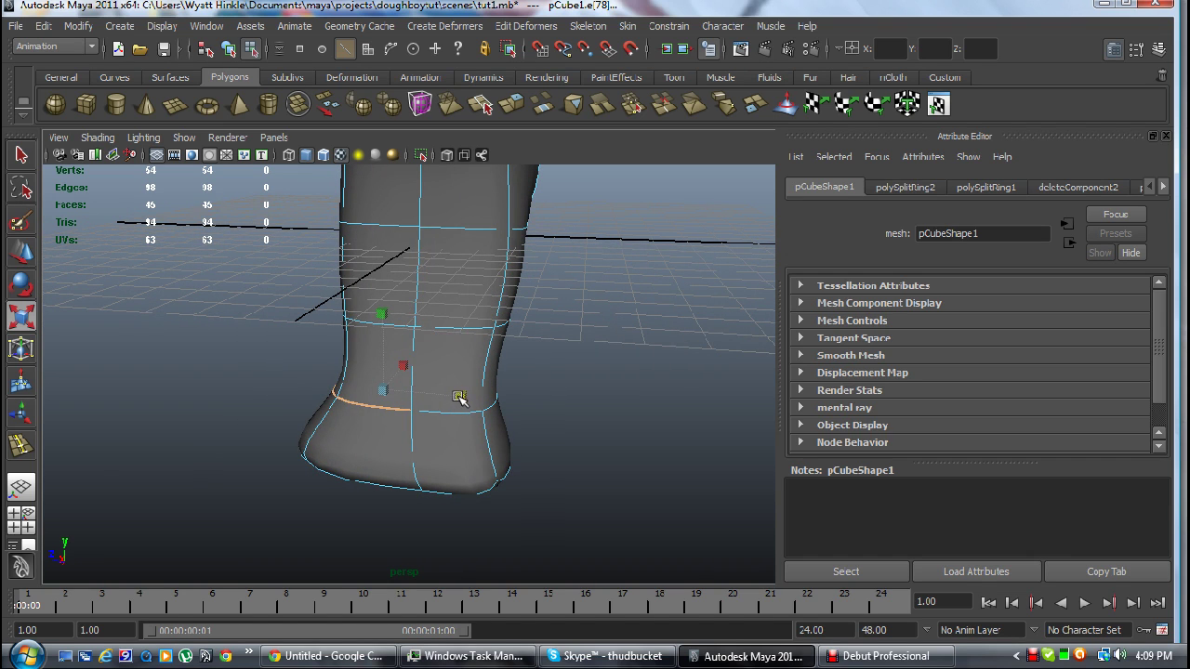
left_click_drag(459, 398, 383, 402, "alt")
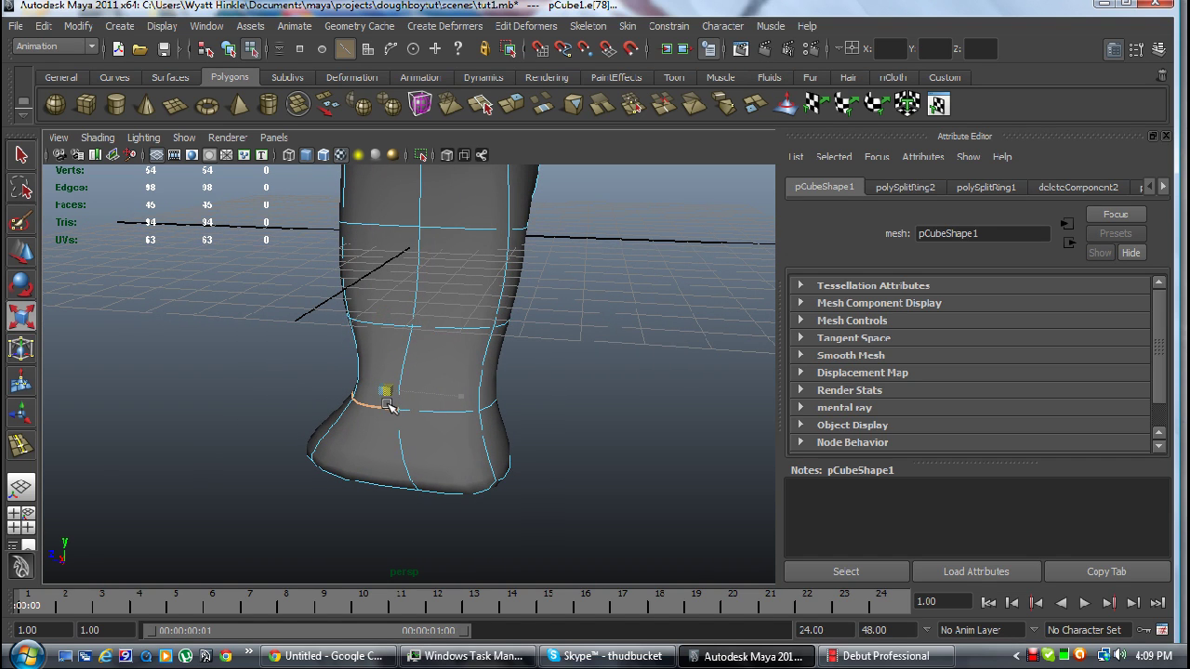
key("w")
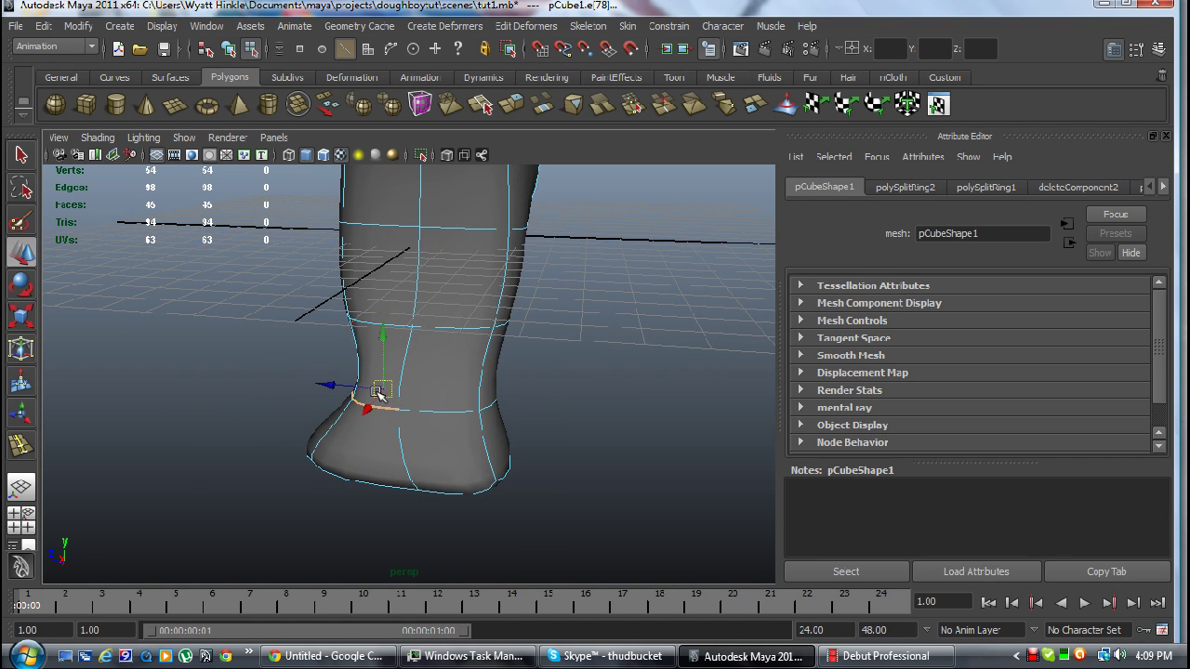
mouse_move(336, 386)
left_mouse_down()
mouse_move(380, 399)
mouse_move(359, 393)
mouse_move(365, 403)
left_mouse_up()
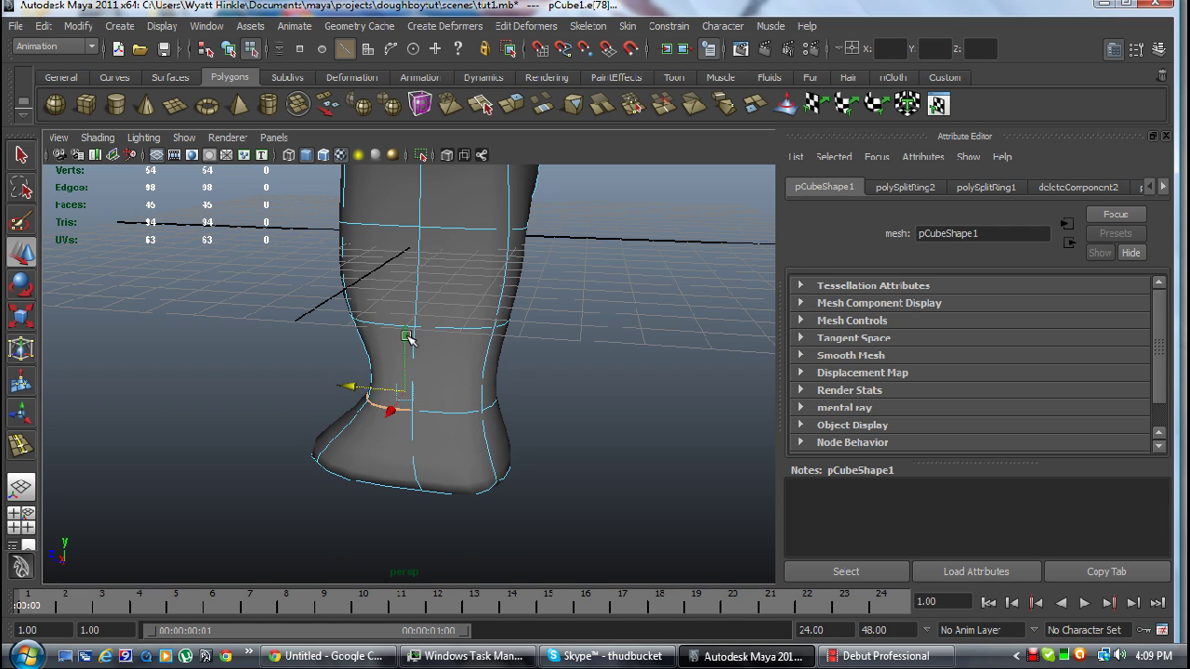
mouse_move(409, 339)
left_mouse_down()
mouse_move(406, 372)
mouse_move(425, 337)
mouse_move(412, 335)
left_mouse_up()
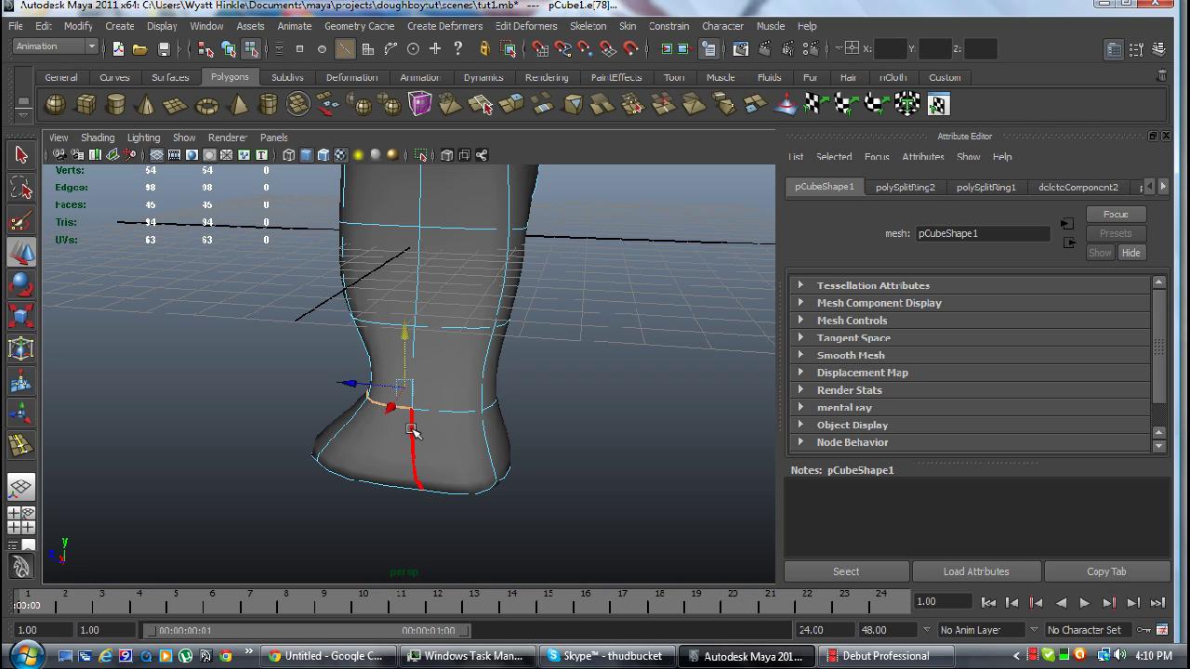
Shift-select the vertical edges running from the sole up to the thigh.
left_click(409, 429)
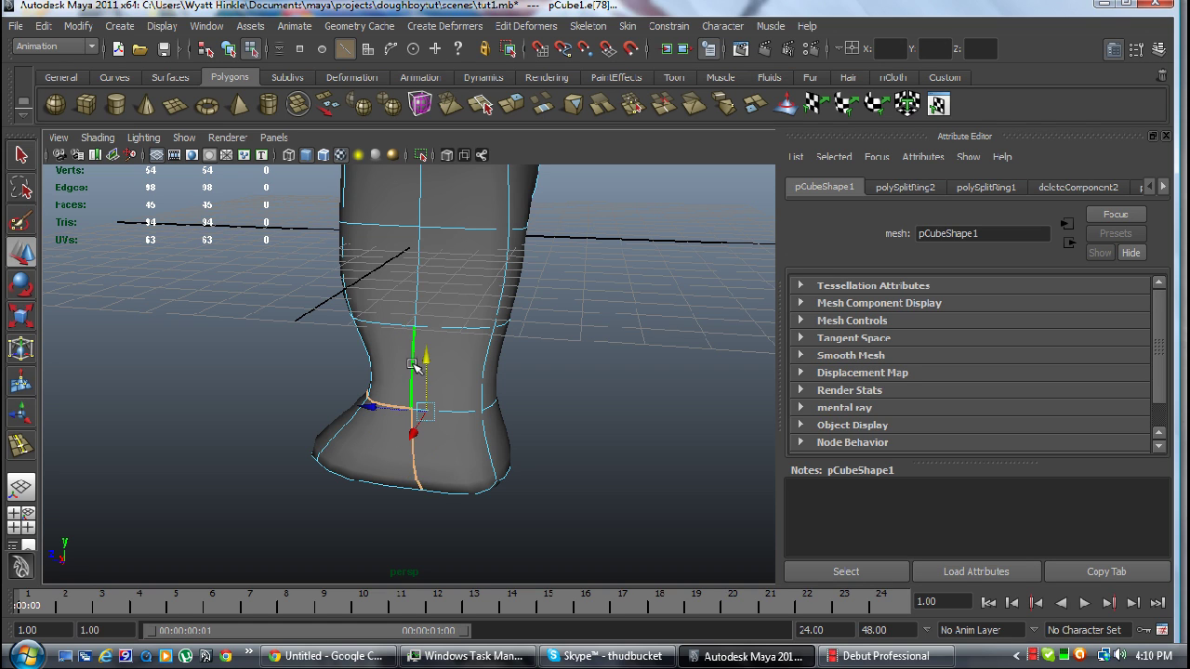
left_click(415, 430)
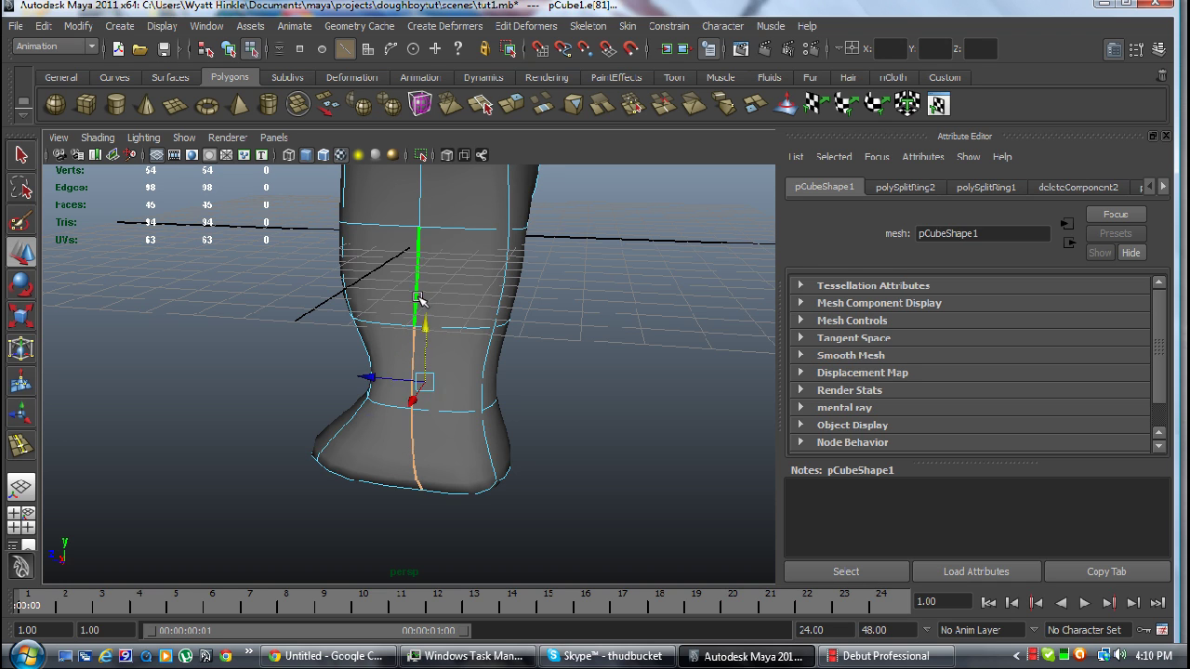
scroll(423, 297, "down", 3)
scroll(423, 298, "down", 3)
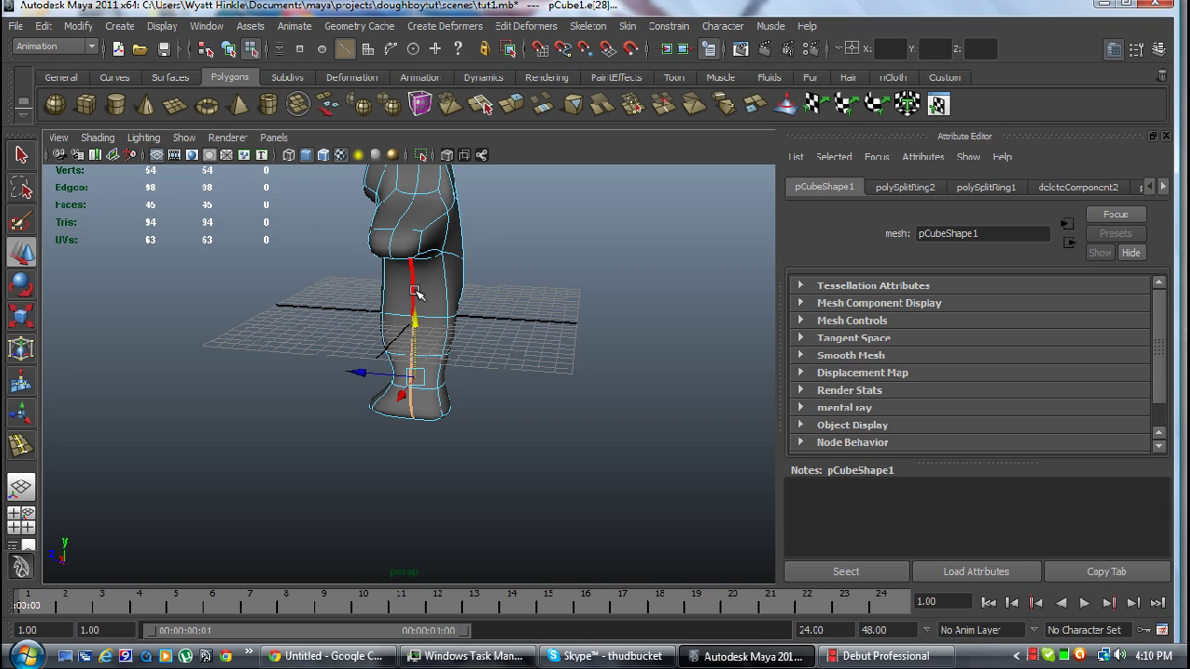
left_click(414, 289, "shift")
left_click(392, 245, "shift")
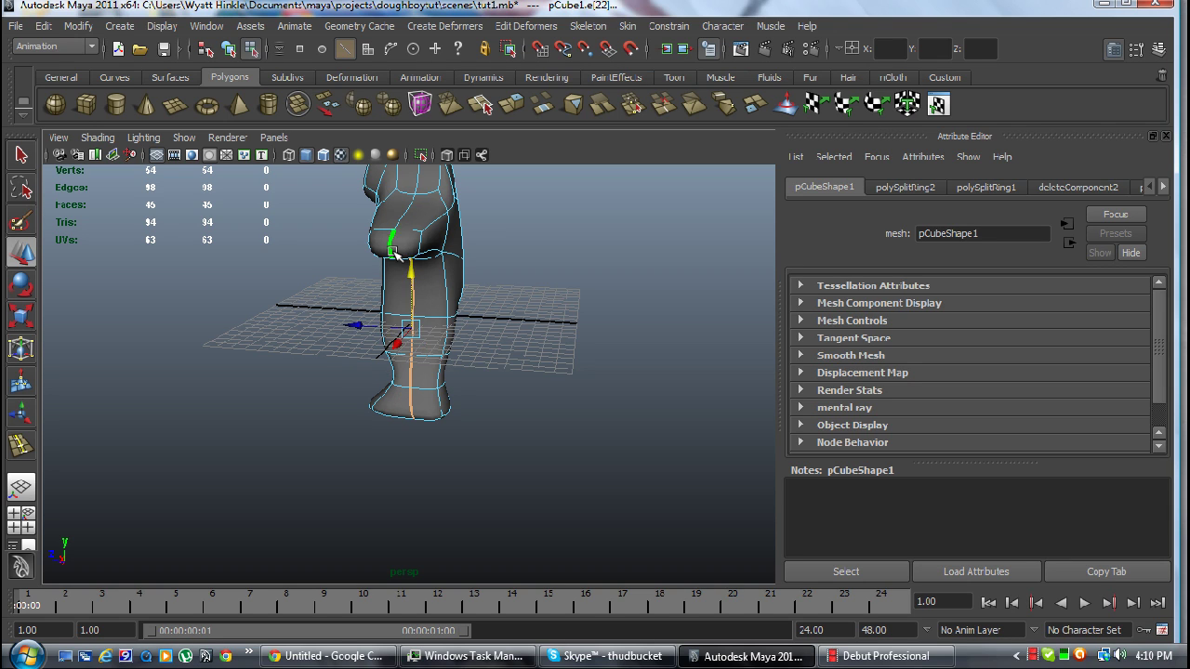
left_click(410, 219, "shift")
left_click(415, 200, "shift")
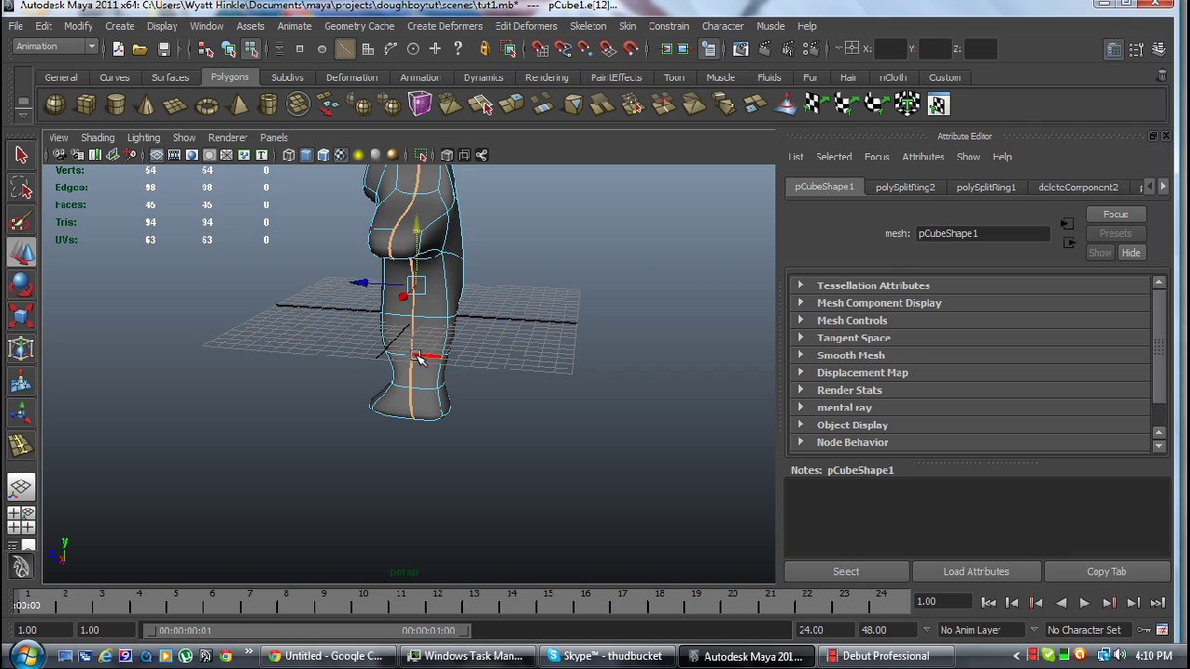
Slide that vertical edge line sideways along X across the front of the leg.
mouse_move(420, 360)
left_mouse_down("alt")
mouse_move(590, 307)
mouse_move(622, 242)
mouse_move(732, 306)
mouse_move(627, 338)
mouse_move(454, 325)
mouse_move(432, 340)
mouse_move(441, 348)
left_mouse_up("alt")
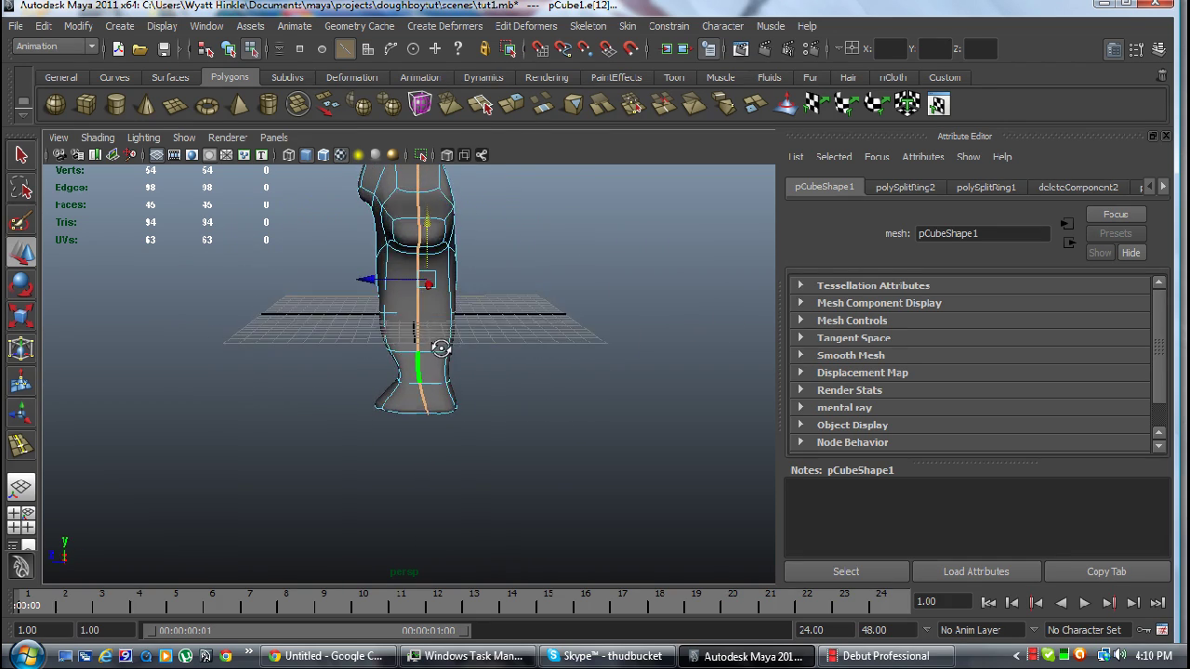
mouse_move(372, 282)
left_mouse_down()
mouse_move(399, 280)
mouse_move(390, 292)
left_mouse_up()
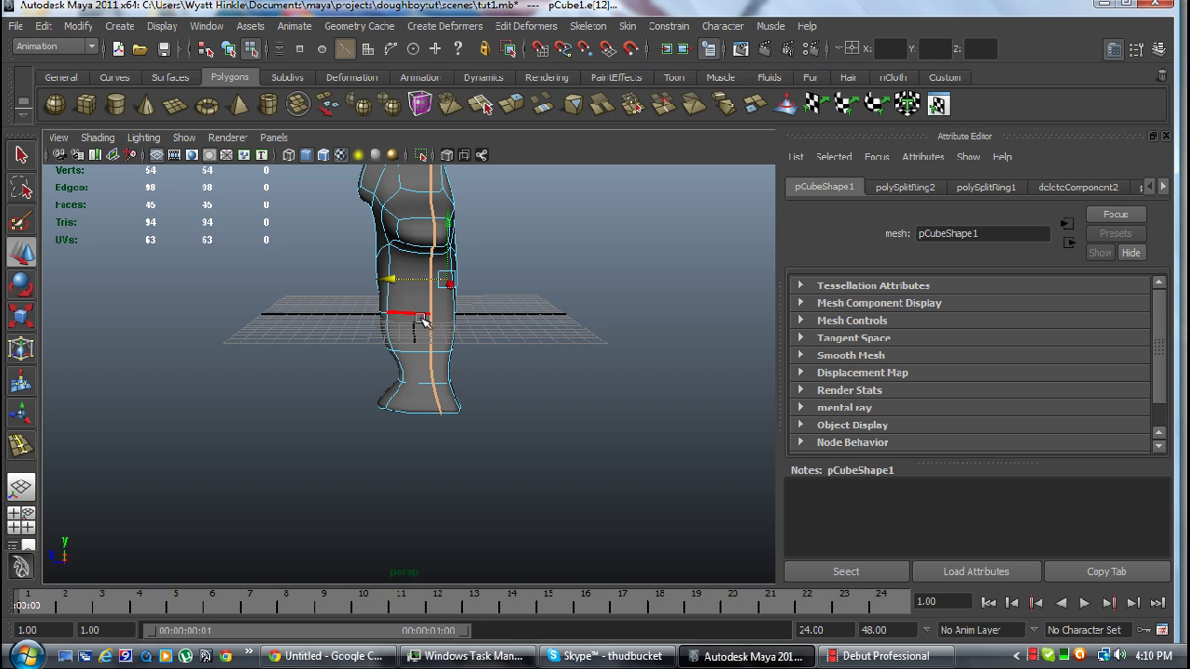
scroll(481, 362, "up", 3)
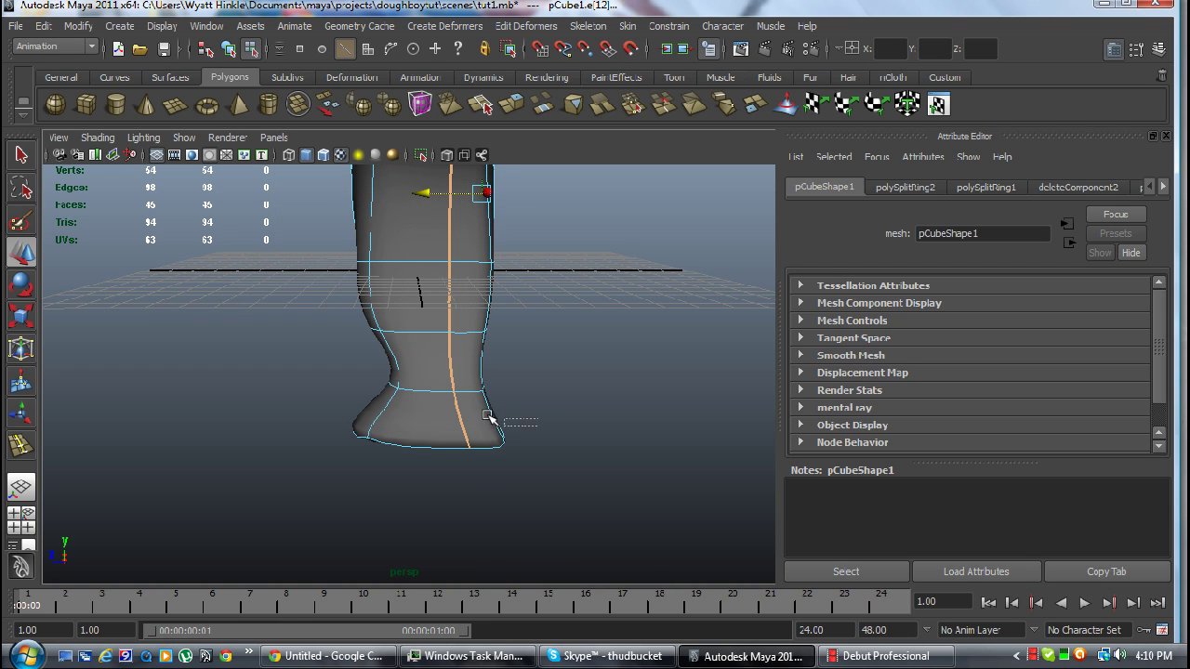
mouse_move(505, 406)
left_mouse_down()
mouse_move(558, 405)
mouse_move(529, 398)
mouse_move(359, 191)
mouse_move(369, 258)
mouse_move(461, 279)
mouse_move(491, 345)
mouse_move(539, 347)
mouse_move(557, 326)
mouse_move(526, 350)
mouse_move(526, 324)
mouse_move(528, 356)
left_mouse_up()
scroll(530, 354, "up", 3)
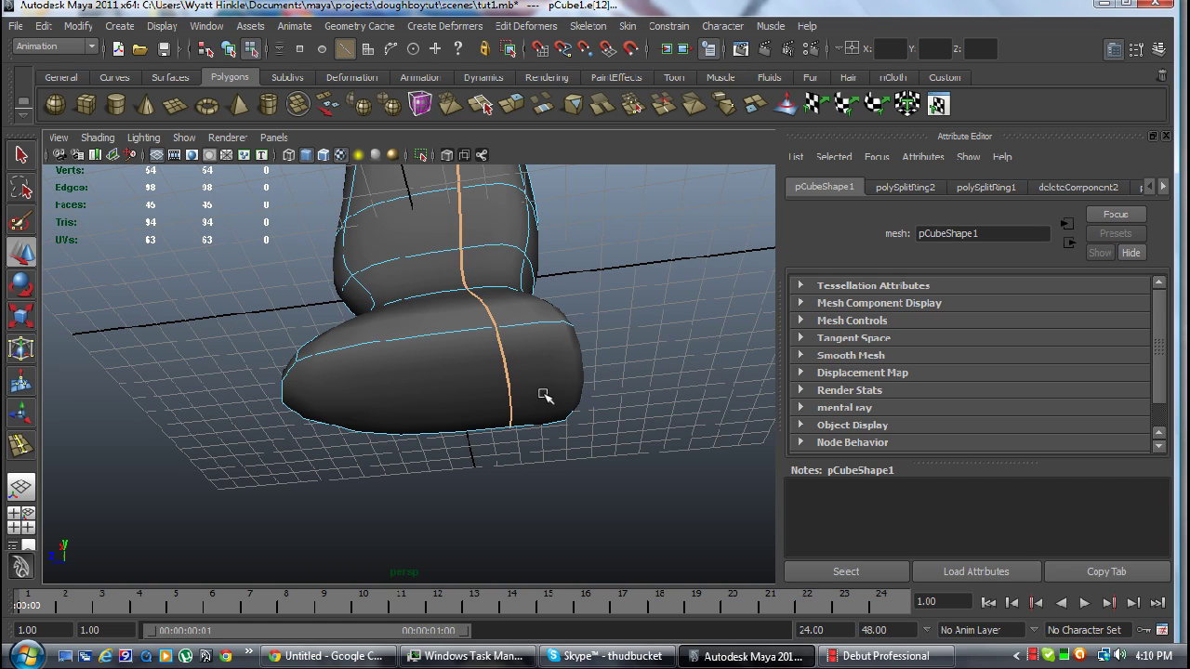
Select the short edge across the top of the foot and orbit to check it.
left_click(514, 398)
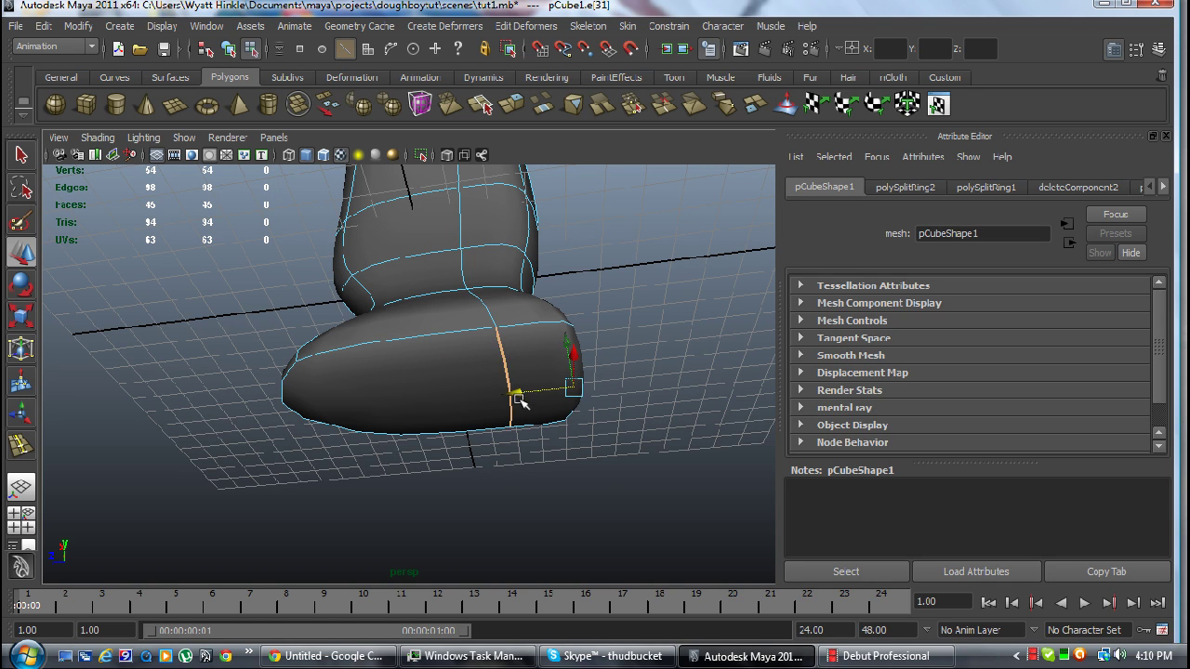
mouse_move(516, 398)
left_mouse_down("alt")
mouse_move(469, 402)
mouse_move(478, 393)
mouse_move(425, 437)
mouse_move(394, 398)
left_mouse_up("alt")
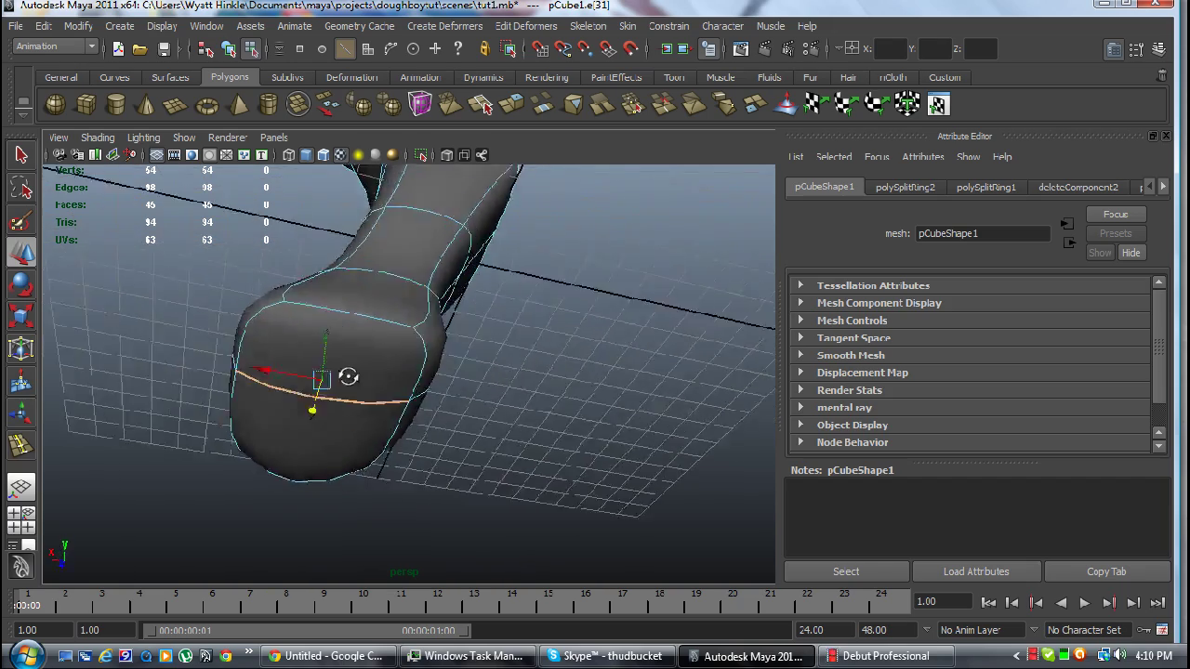
In vertex mode, pull the top-of-foot vertices outward to round the foot.
right_click(413, 361)
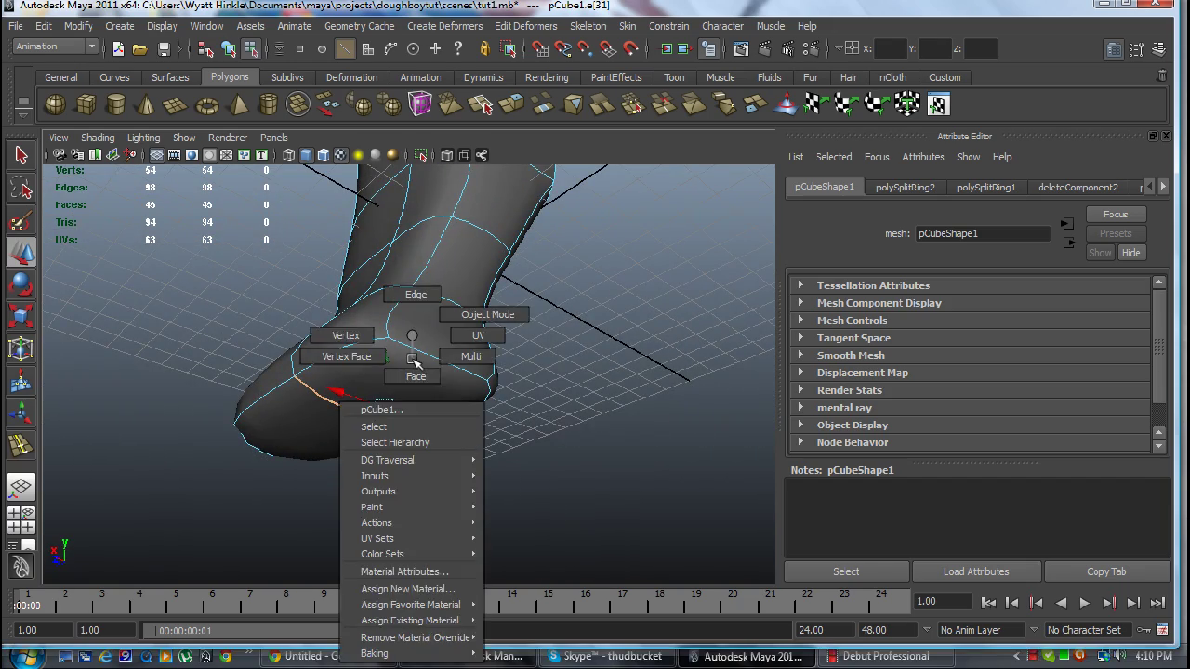
left_click(356, 336)
left_click(392, 339)
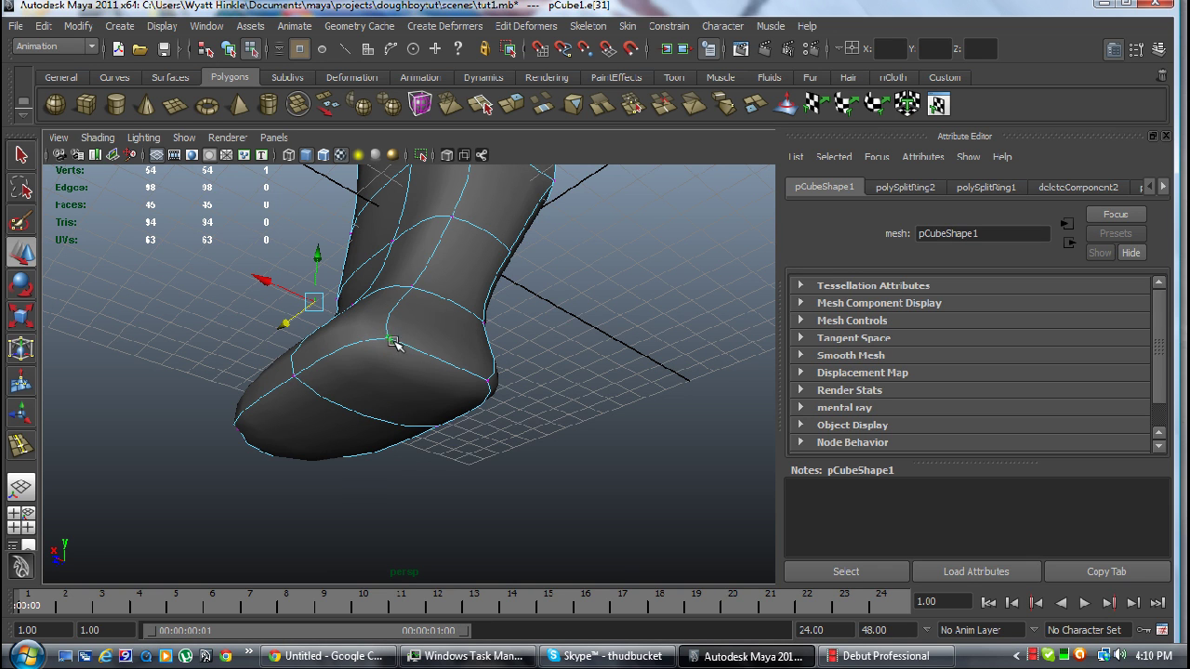
left_click_drag(275, 283, 387, 319)
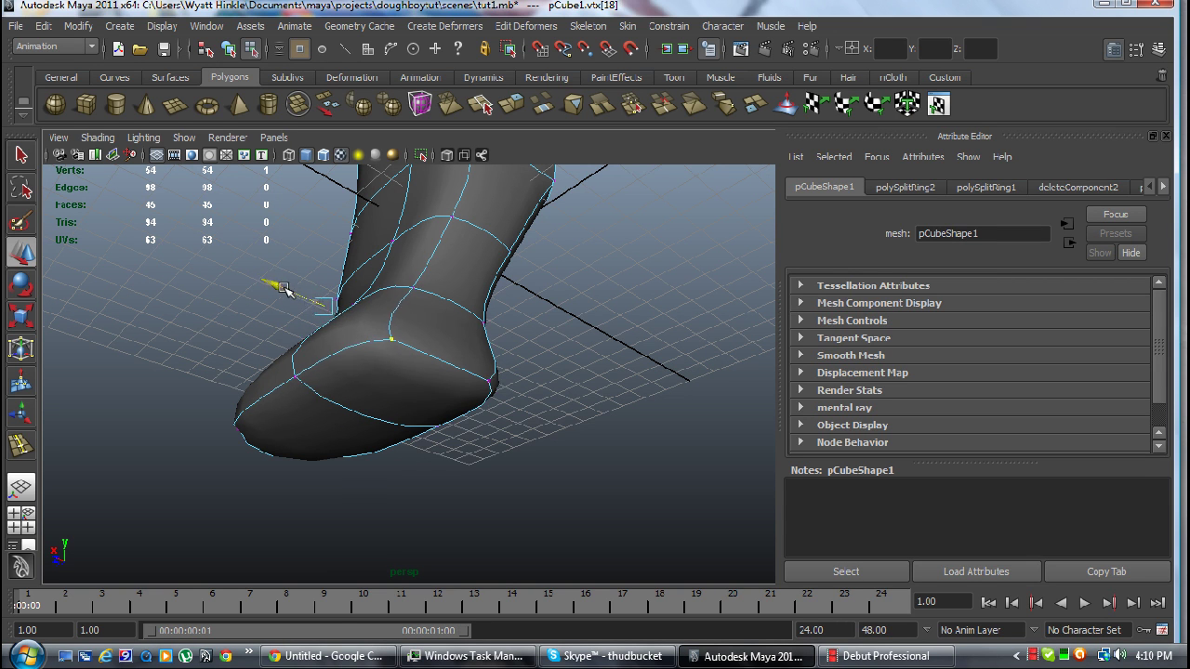
mouse_move(484, 389)
left_mouse_down("alt")
mouse_move(267, 376)
mouse_move(516, 470)
mouse_move(505, 457)
mouse_move(580, 433)
mouse_move(678, 434)
mouse_move(742, 404)
mouse_move(642, 454)
mouse_move(547, 449)
left_mouse_up("alt")
left_click(333, 358)
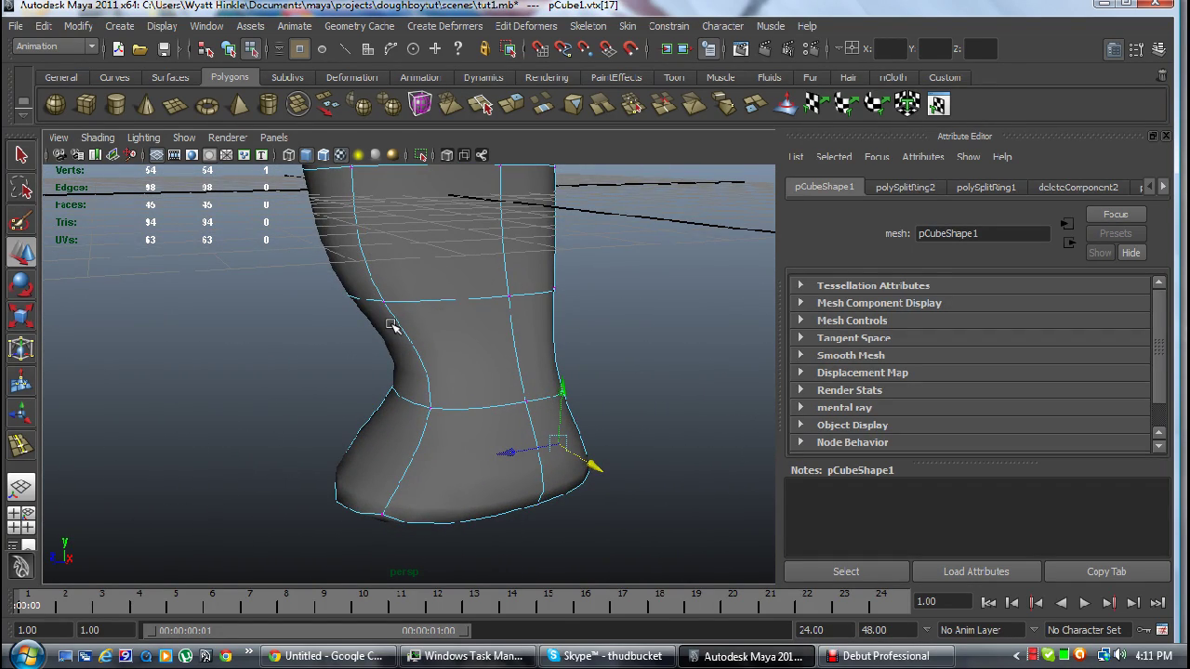
Push an ankle-loop vertex right and adjust it vertically to narrow the ankle.
left_click(429, 410)
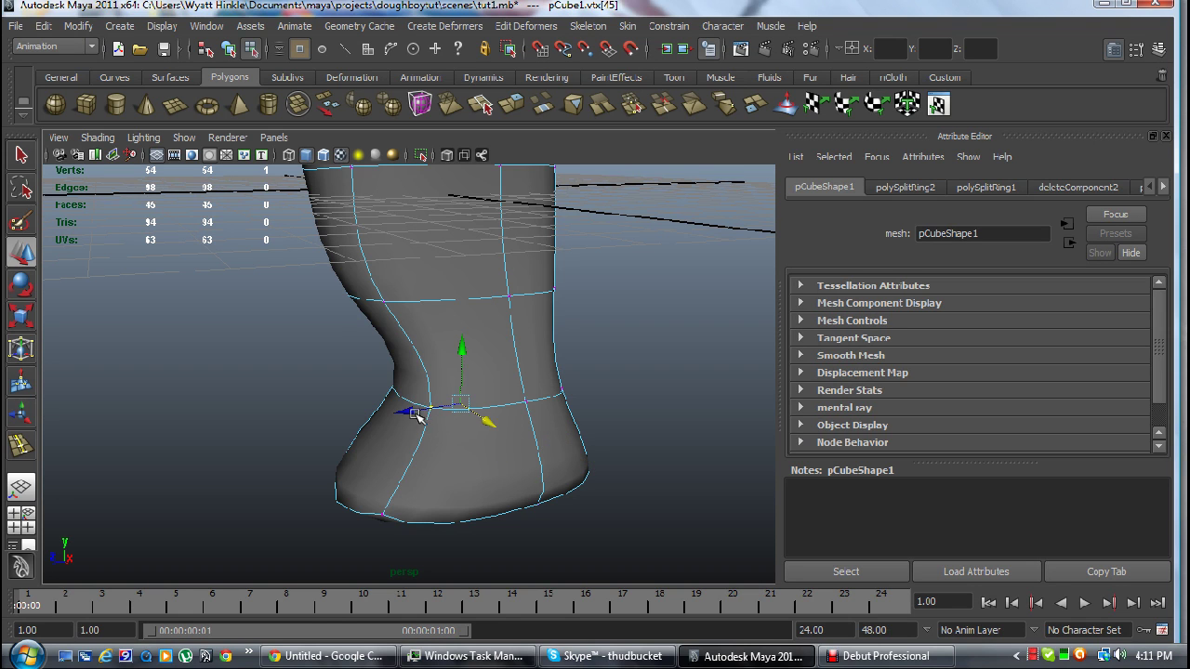
mouse_move(412, 412)
left_mouse_down()
mouse_move(483, 416)
mouse_move(442, 414)
mouse_move(460, 413)
left_mouse_up()
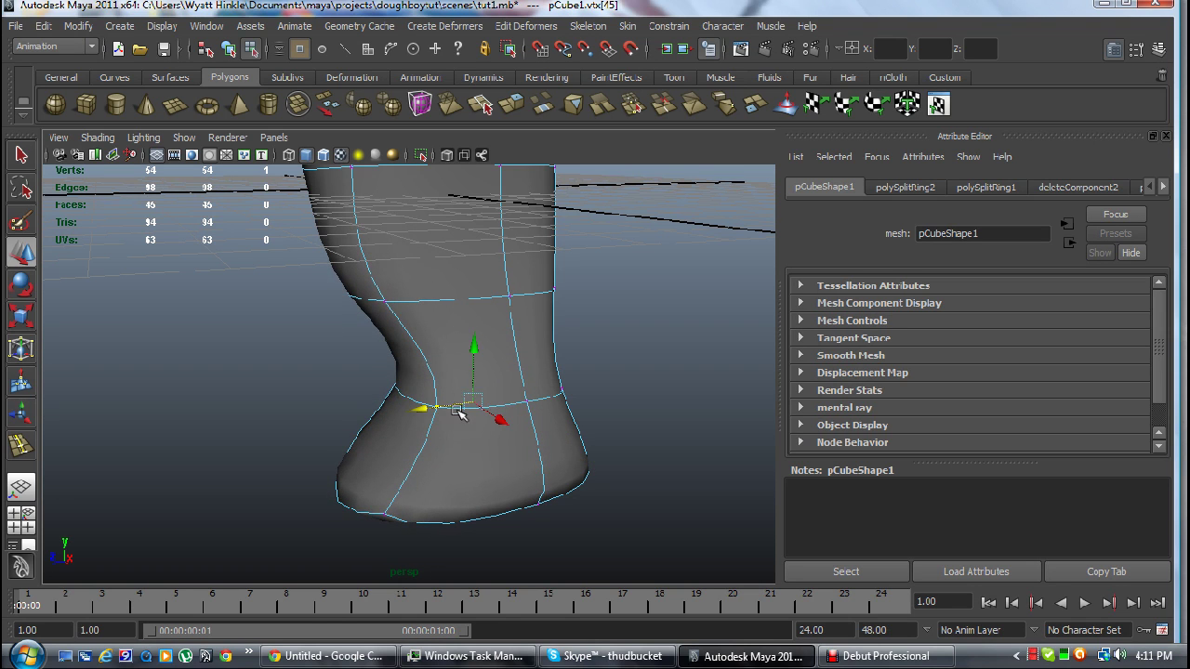
mouse_move(477, 351)
left_mouse_down()
mouse_move(471, 417)
mouse_move(470, 359)
mouse_move(459, 346)
left_mouse_up()
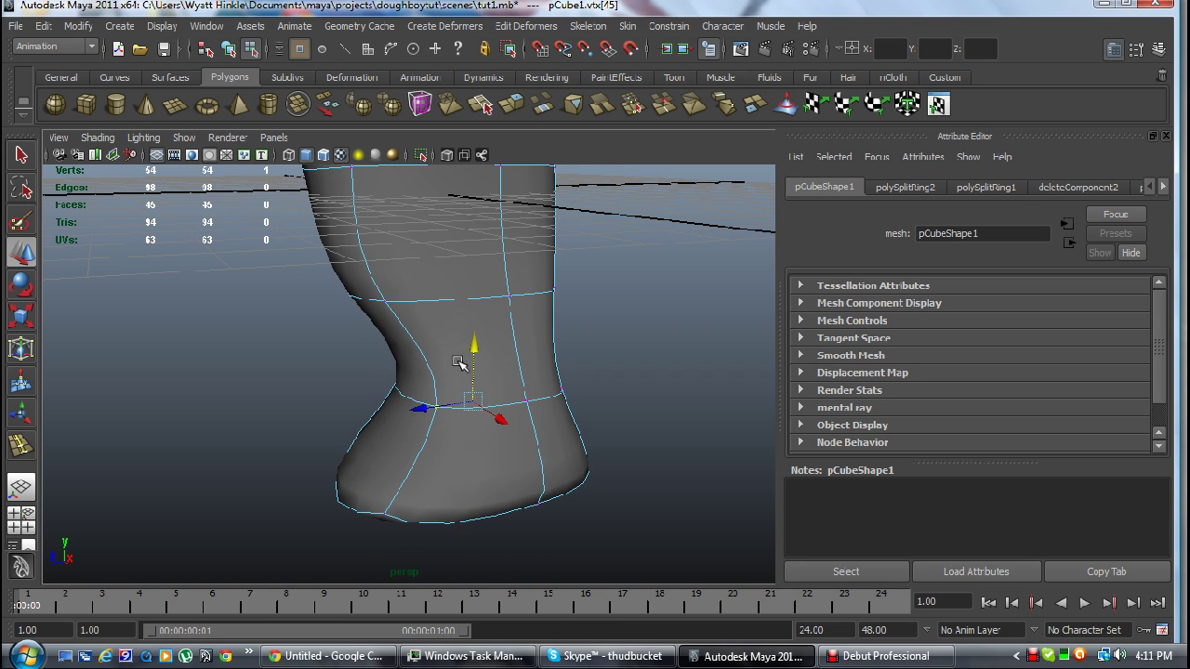
right_click(502, 410)
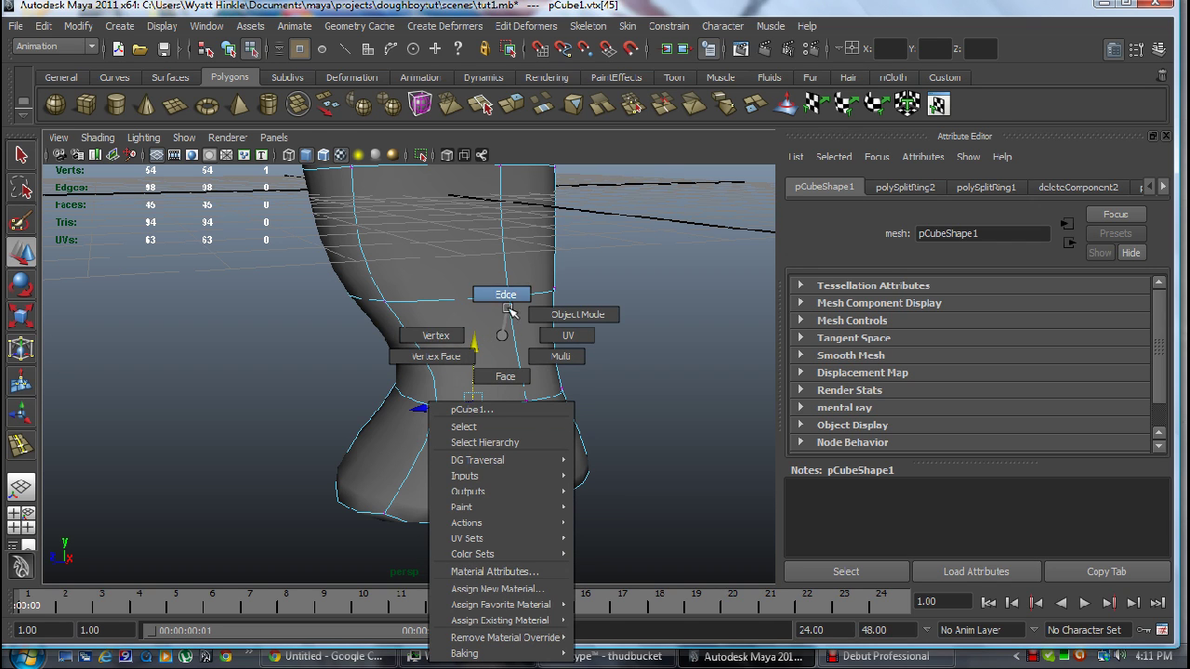
Double-click select the ankle edge loop and move it along Y, ending higher up the leg.
left_click(505, 295)
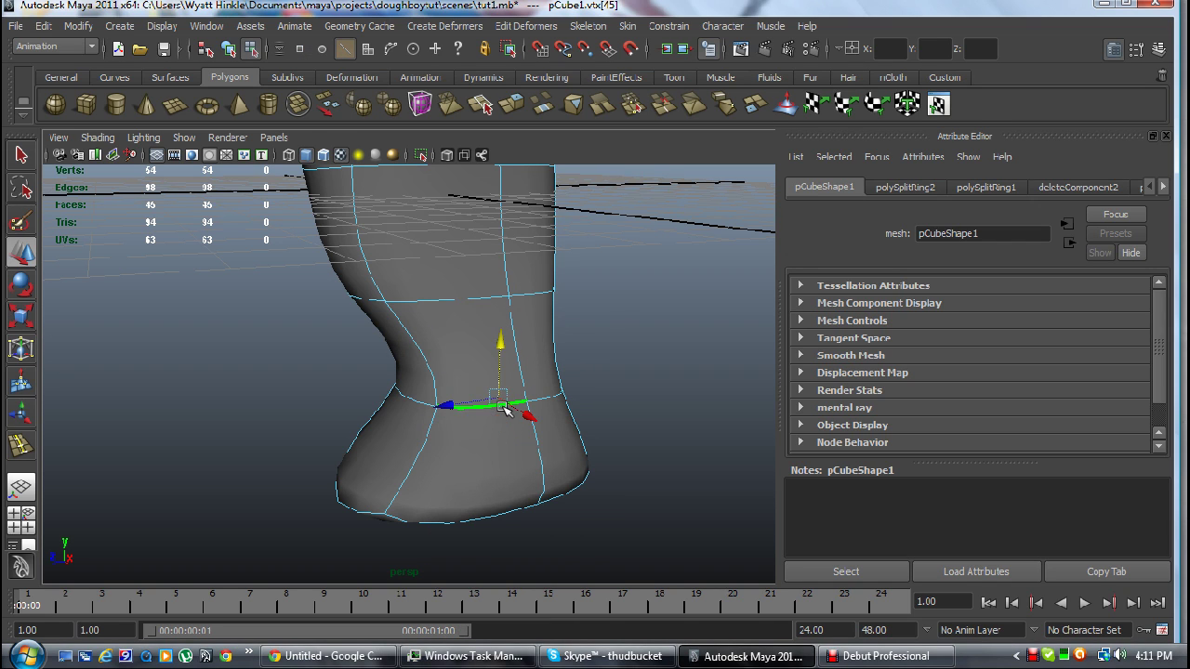
double_click(502, 407)
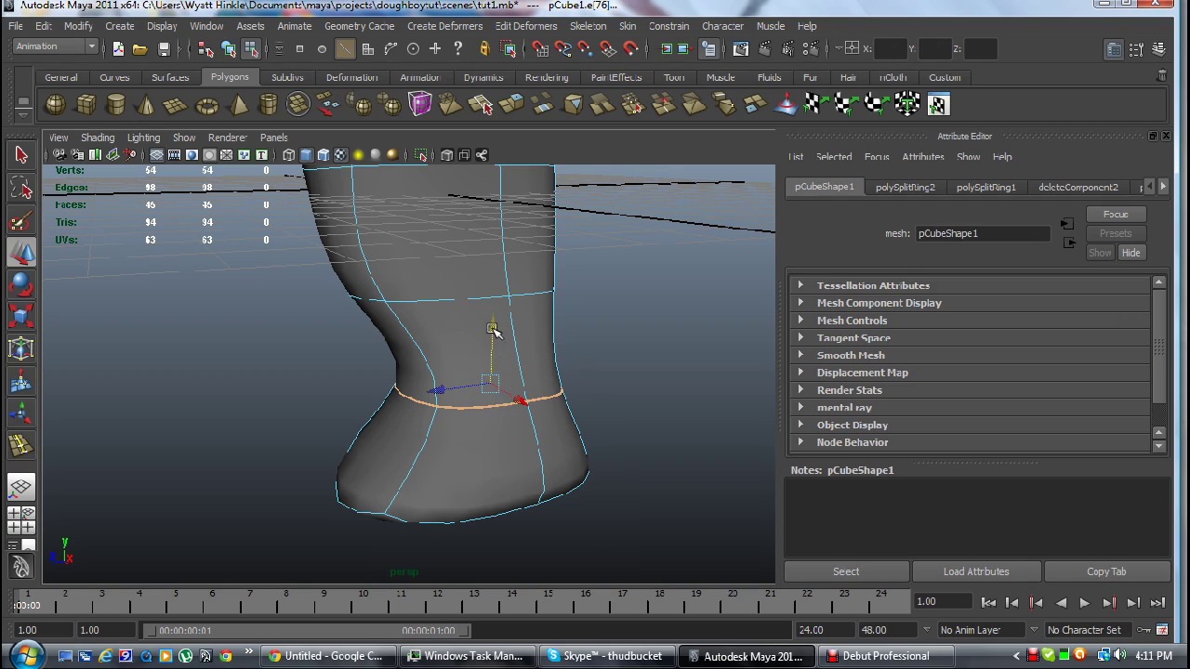
mouse_move(493, 330)
left_mouse_down()
mouse_move(499, 379)
mouse_move(480, 420)
mouse_move(630, 390)
mouse_move(707, 319)
mouse_move(661, 308)
mouse_move(491, 398)
mouse_move(469, 435)
left_mouse_up()
right_click(465, 443)
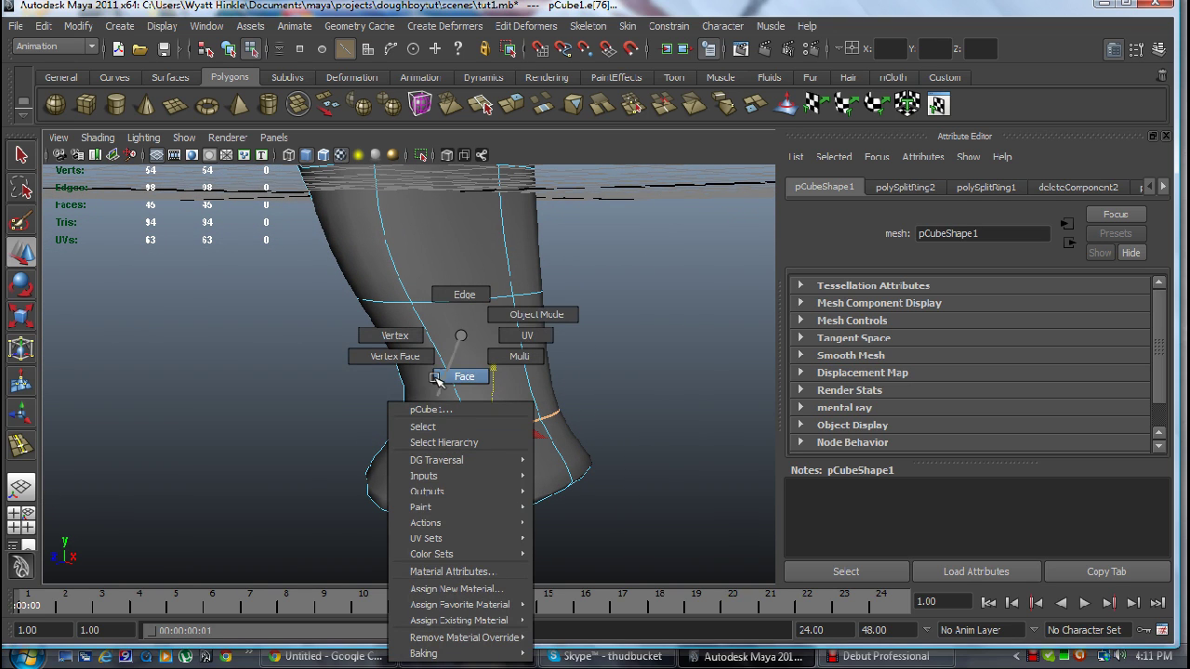
left_click(458, 333)
left_click_drag(500, 372, 496, 314)
mouse_move(492, 367)
left_mouse_down("alt")
mouse_move(616, 337)
mouse_move(629, 263)
mouse_move(437, 357)
mouse_move(545, 297)
mouse_move(454, 125)
mouse_move(425, 332)
mouse_move(335, 306)
mouse_move(378, 288)
mouse_move(410, 331)
left_mouse_up("alt")
Scale the edge loop above the foot inward to narrow the ankle, then orbit to check.
double_click(413, 333)
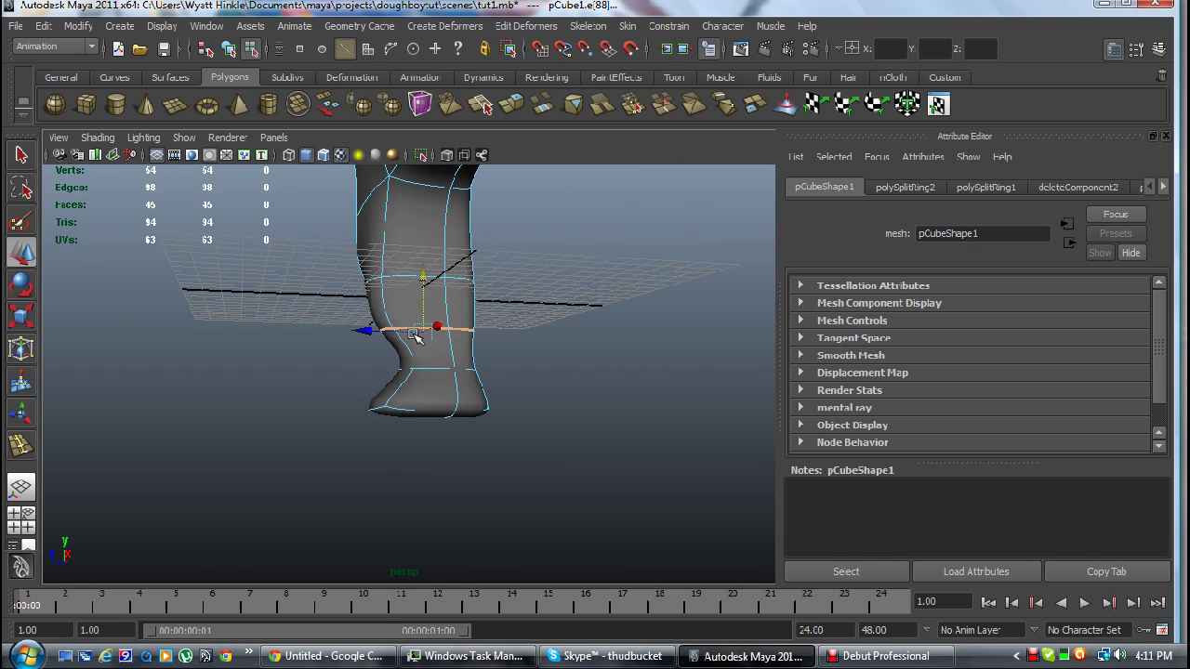
key("r")
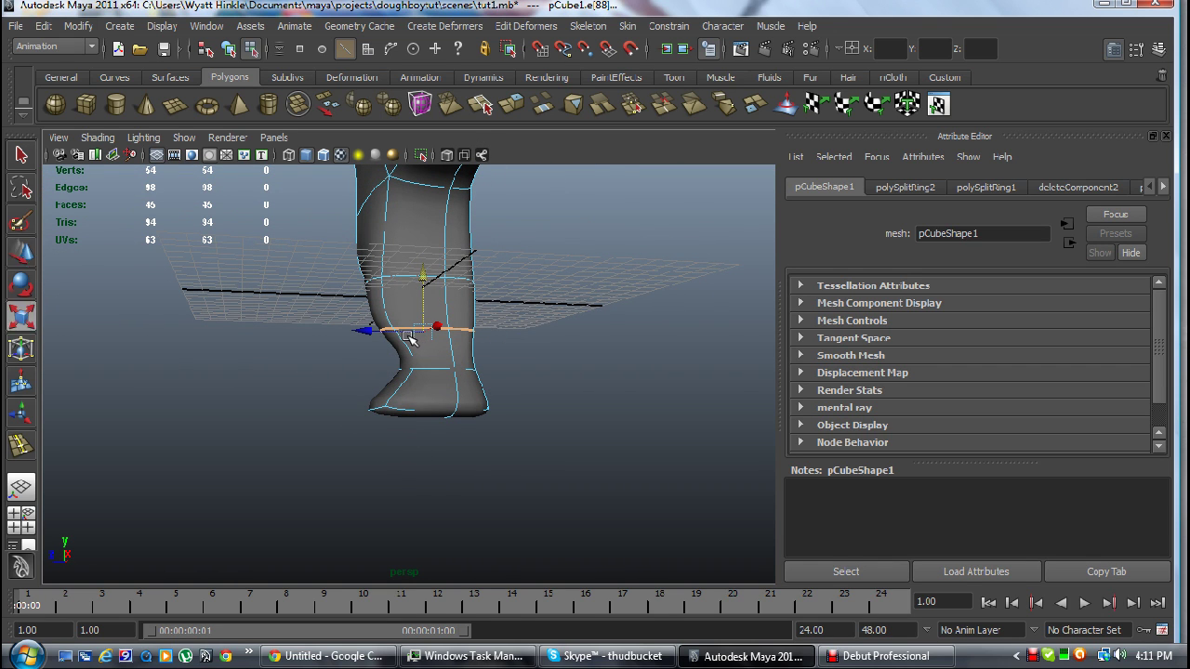
mouse_move(420, 340)
left_mouse_down()
mouse_move(413, 362)
mouse_move(400, 361)
left_mouse_up()
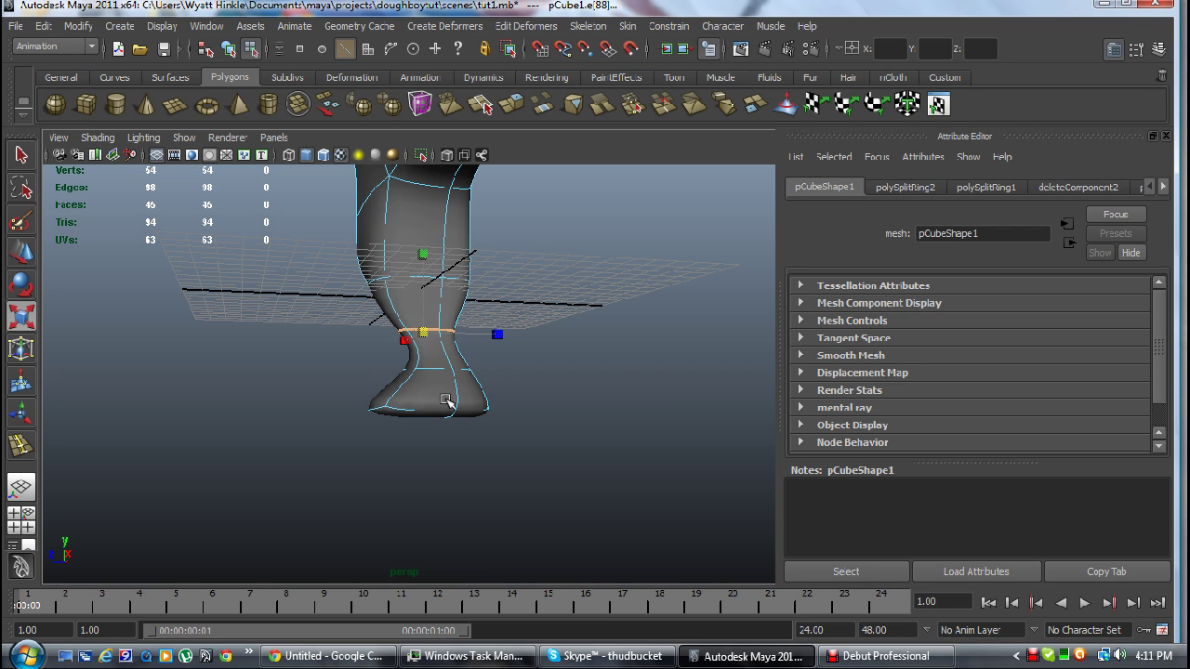
mouse_move(450, 412)
left_mouse_down("alt")
mouse_move(754, 401)
mouse_move(519, 440)
mouse_move(239, 412)
mouse_move(301, 459)
mouse_move(450, 452)
mouse_move(571, 417)
mouse_move(468, 393)
mouse_move(423, 405)
mouse_move(429, 347)
left_mouse_up("alt")
scroll(428, 347, "up", 3)
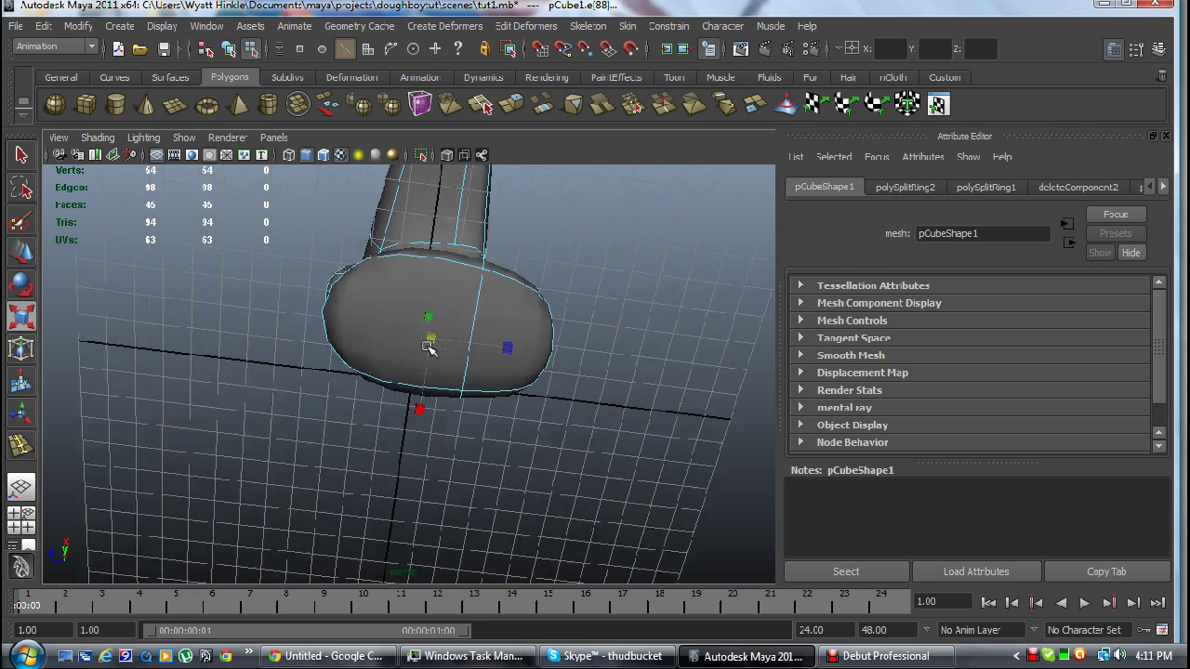
mouse_move(487, 327)
right_mouse_down()
mouse_move(484, 354)
mouse_move(558, 305)
right_mouse_up()
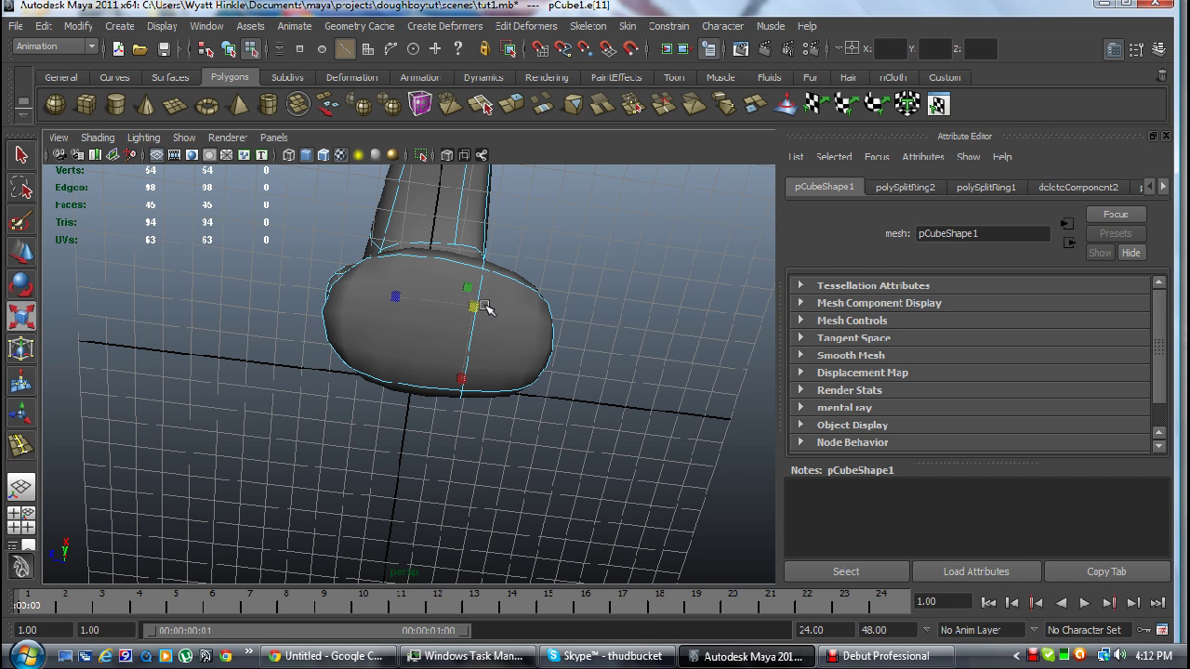
mouse_move(485, 309)
left_mouse_down("alt")
mouse_move(499, 341)
mouse_move(487, 372)
left_mouse_up("alt")
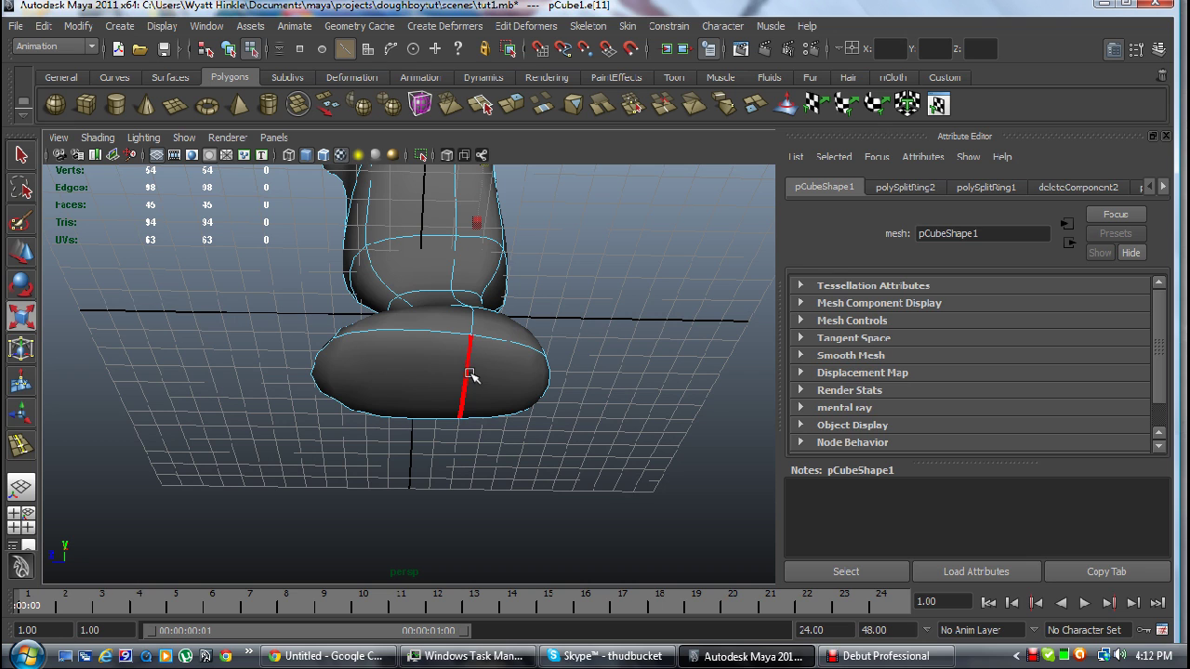
Select the vertical edge loop across the sole and verify it in the four-view layout.
left_click(468, 374)
key("space")
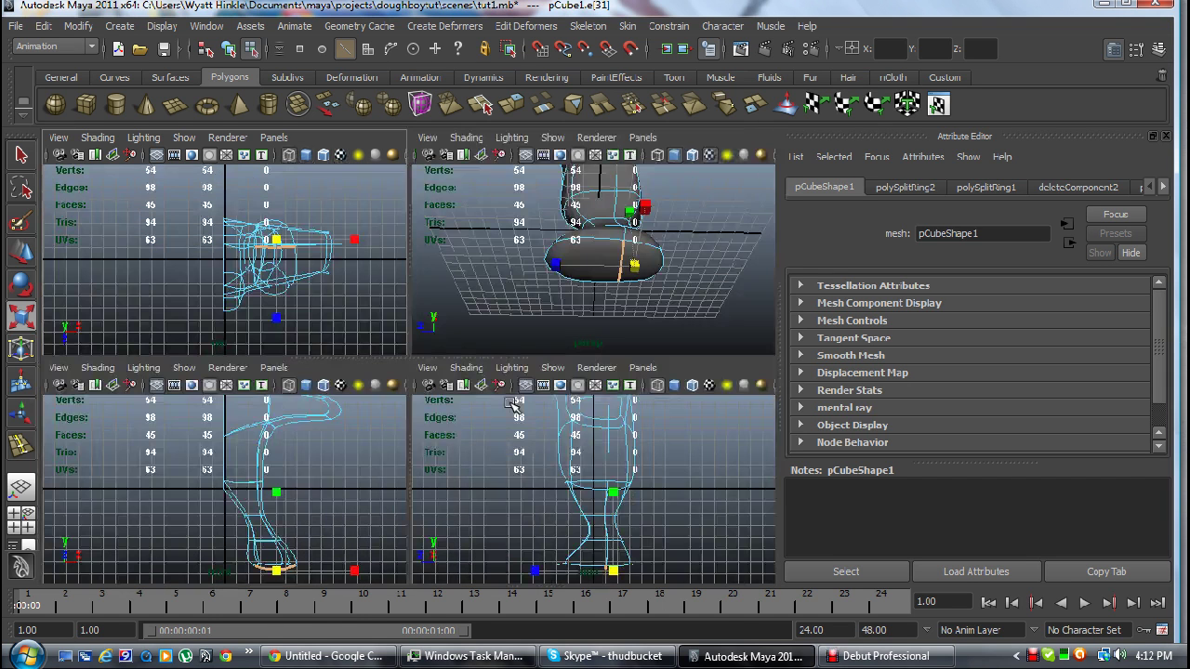
key("space")
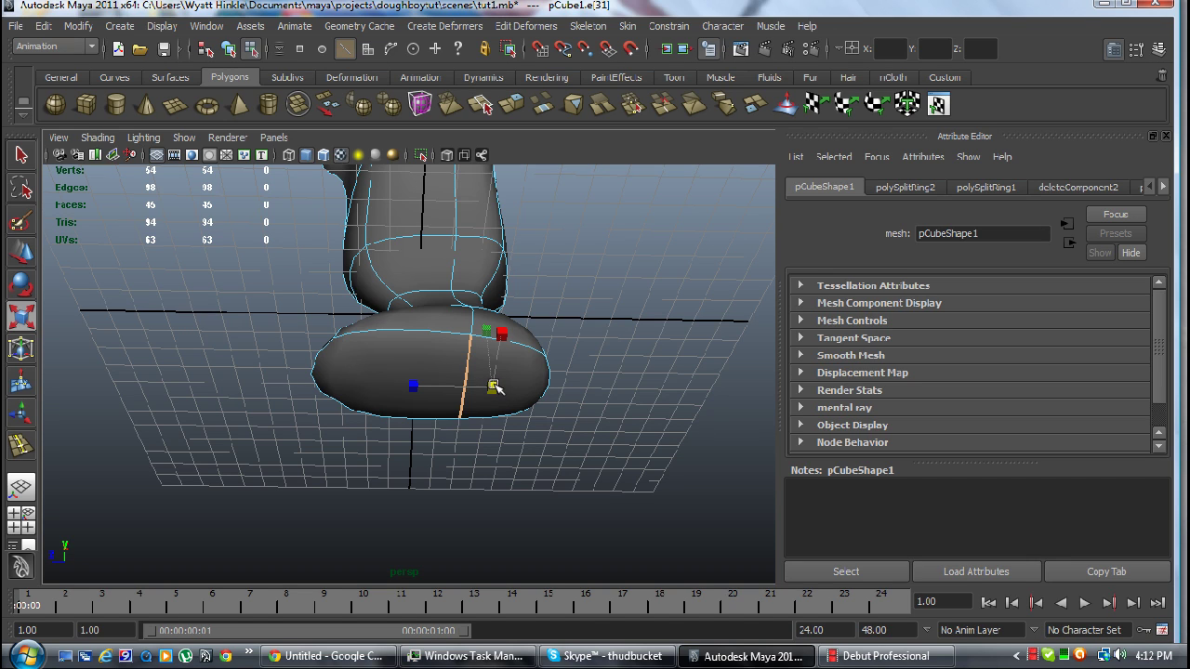
Delete the edge across the sole and select the six edges around the sole's rim.
key("Delete")
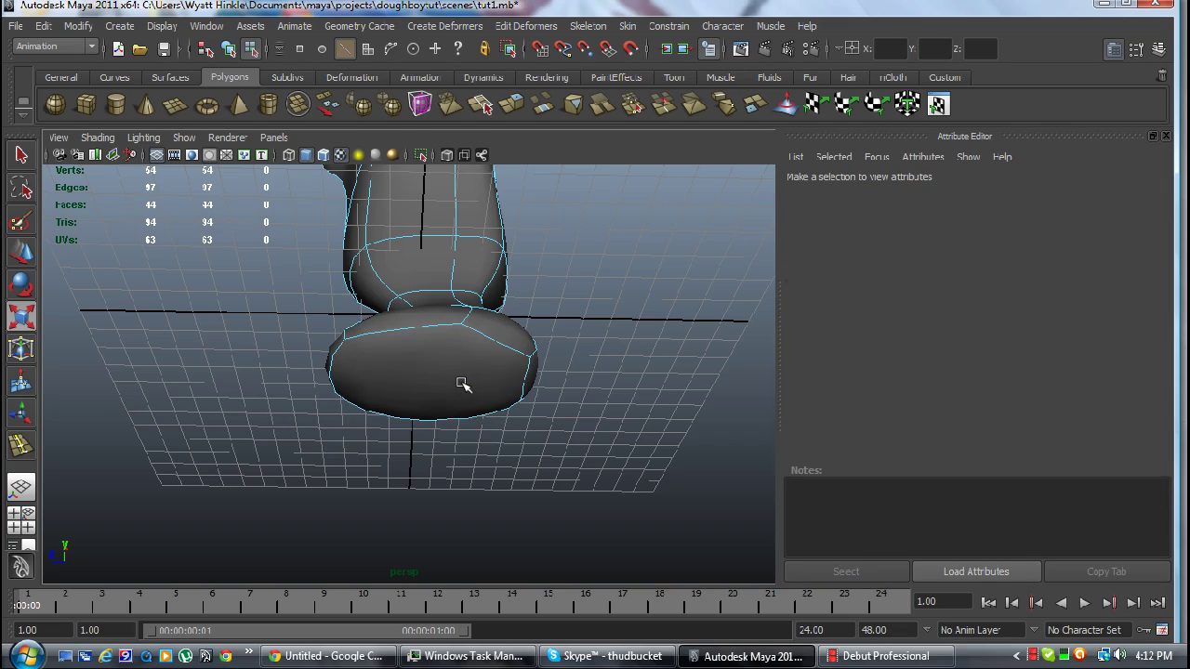
mouse_move(484, 385)
left_mouse_down("alt")
mouse_move(619, 430)
mouse_move(725, 353)
mouse_move(656, 367)
mouse_move(555, 431)
mouse_move(436, 431)
mouse_move(394, 477)
mouse_move(505, 506)
mouse_move(632, 489)
mouse_move(654, 446)
mouse_move(642, 356)
mouse_move(614, 308)
mouse_move(601, 347)
left_mouse_up("alt")
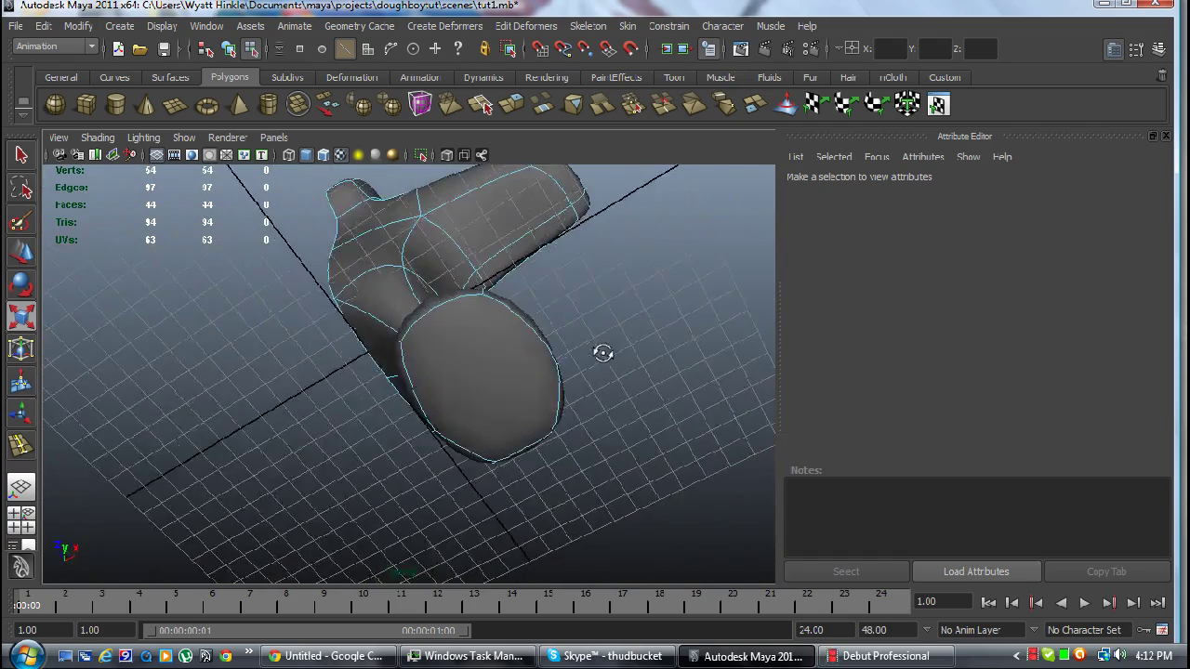
left_click(552, 354)
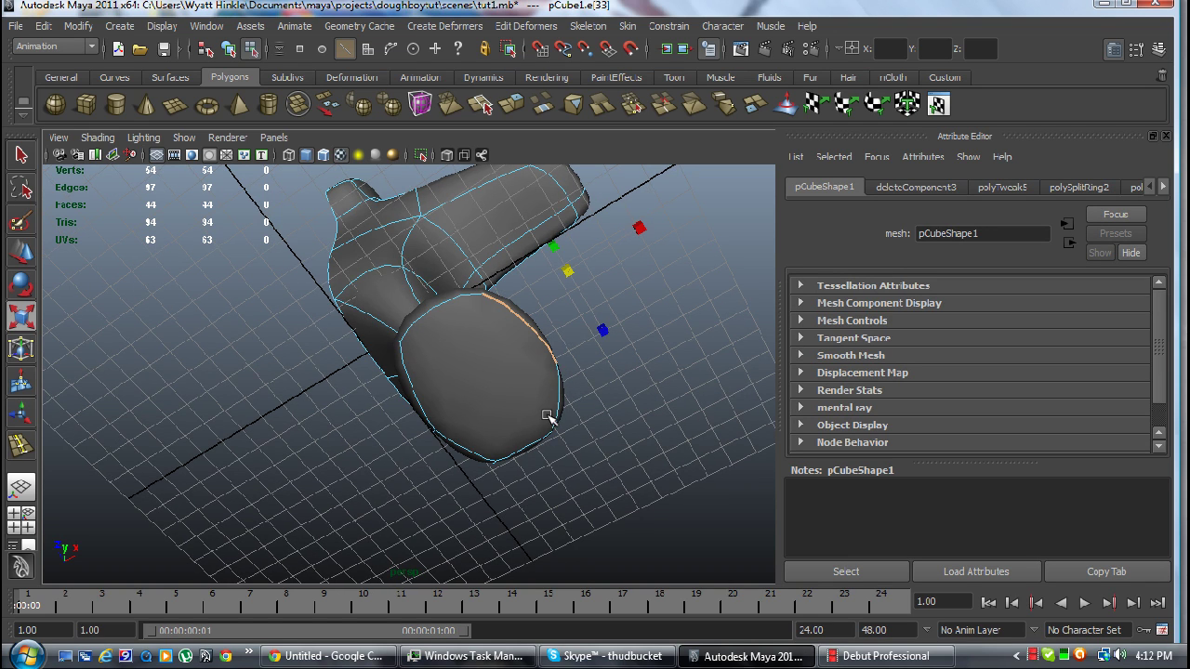
left_click(557, 412, "shift")
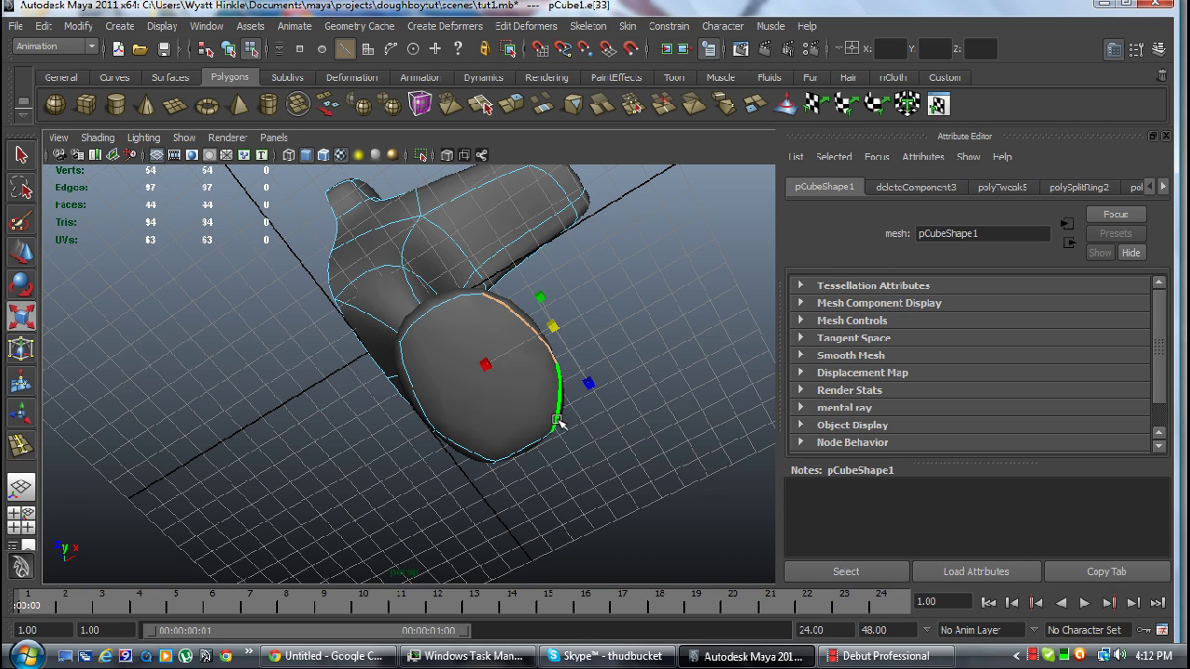
left_click(530, 448, "shift")
left_click(467, 452, "shift")
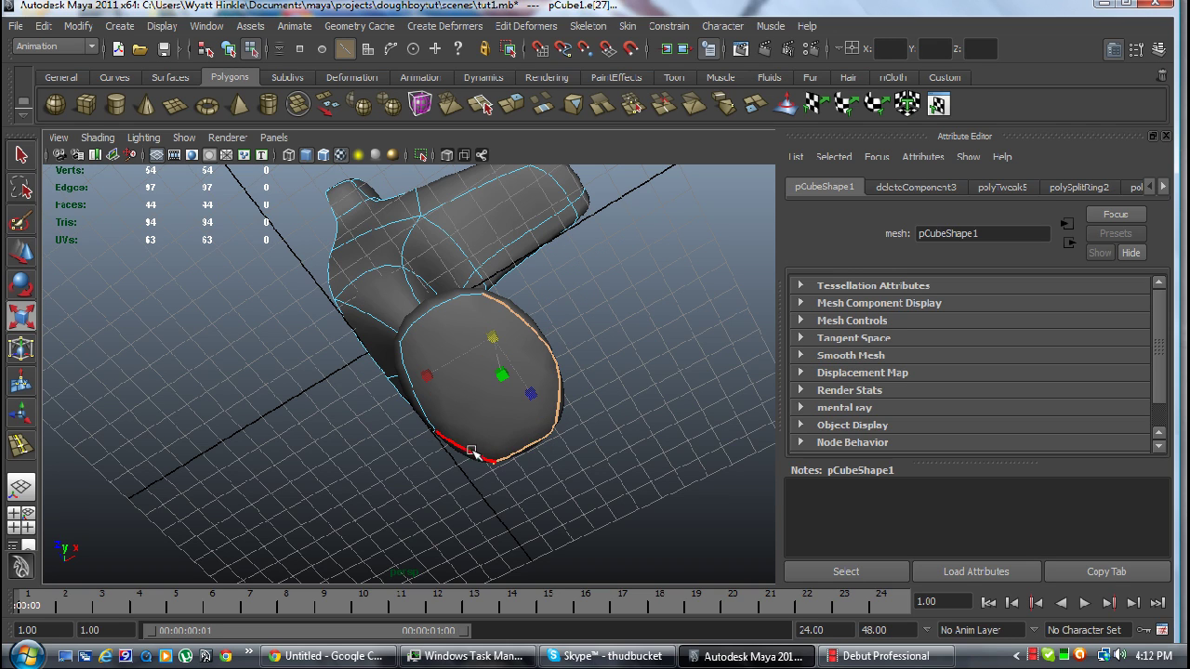
left_click(423, 409, "shift")
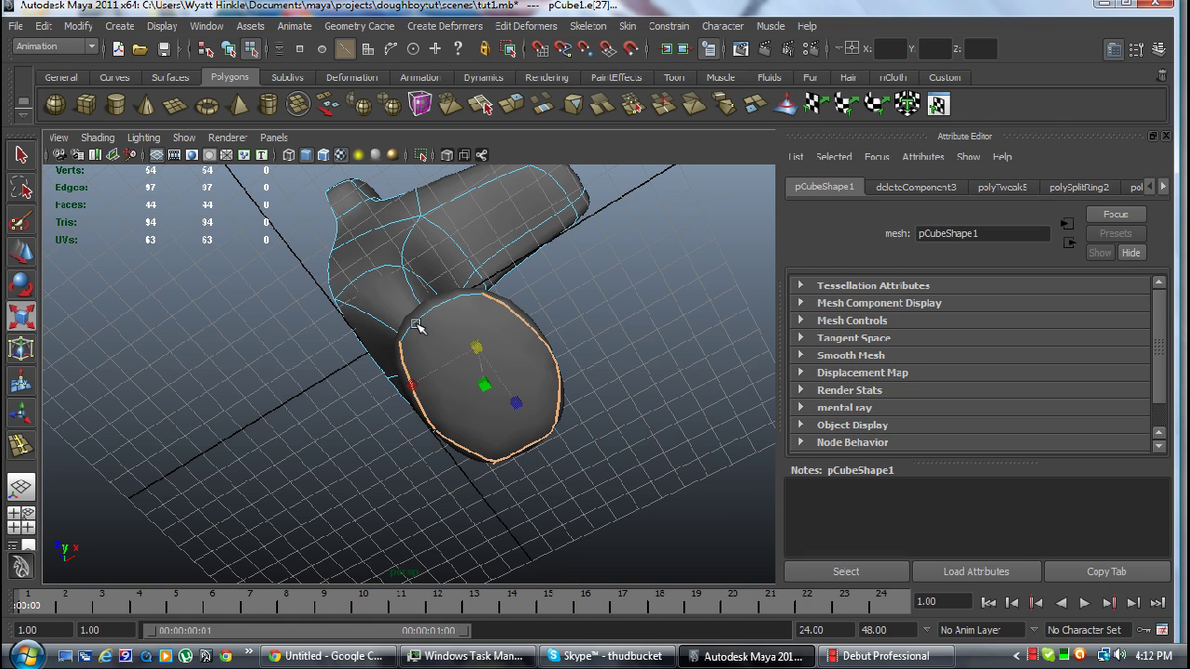
left_click(420, 322, "shift")
Scale the sole's rim edges along X into a slimmer oval.
left_click_drag(570, 395, 542, 342, "alt")
mouse_move(491, 259)
left_mouse_down("alt")
mouse_move(457, 279)
mouse_move(586, 287)
mouse_move(619, 242)
mouse_move(650, 260)
left_mouse_up("alt")
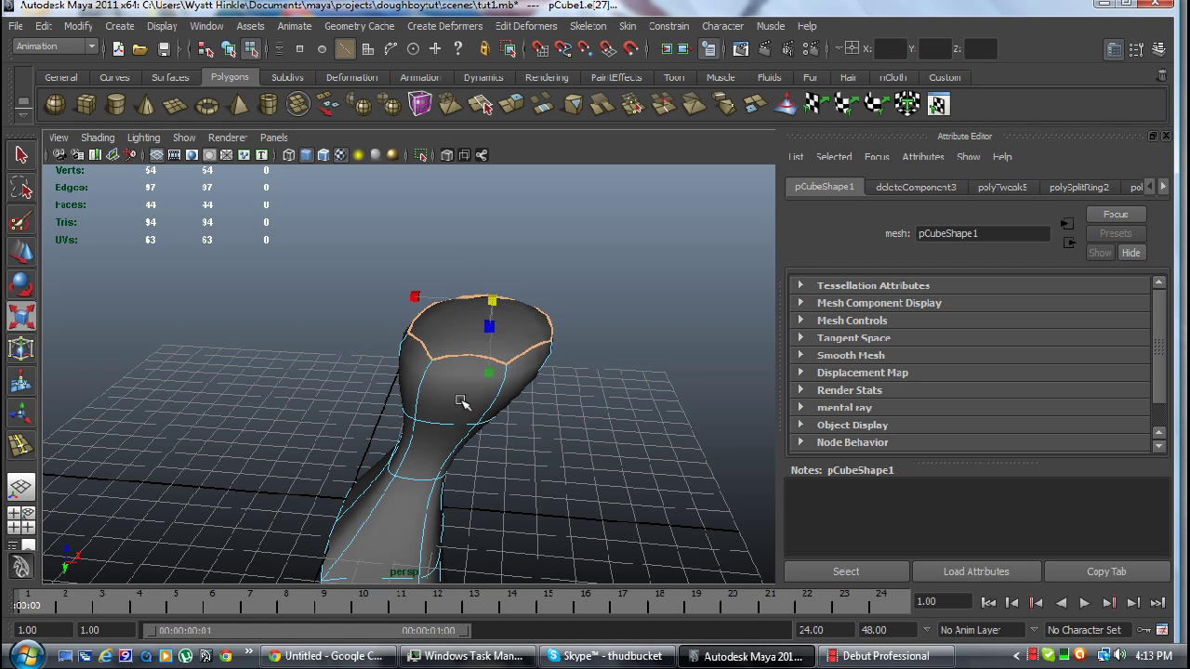
left_click_drag(465, 383, 481, 498, "alt")
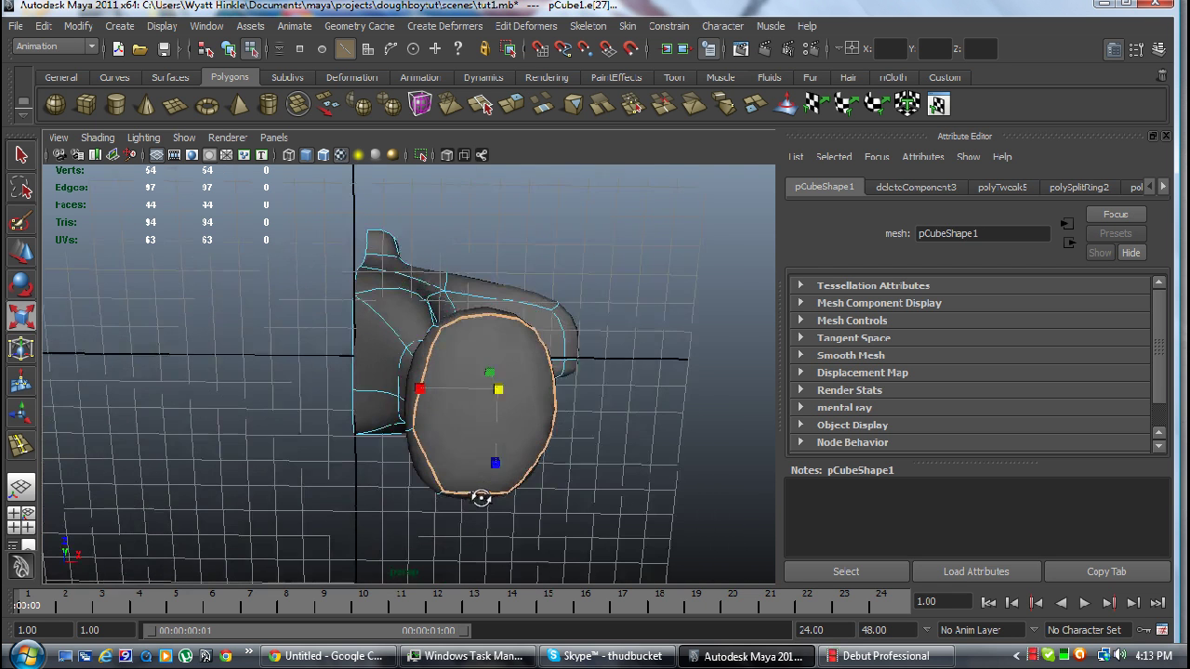
mouse_move(418, 392)
left_mouse_down()
mouse_move(460, 393)
mouse_move(449, 402)
mouse_move(486, 473)
mouse_move(470, 545)
mouse_move(423, 558)
mouse_move(186, 499)
mouse_move(294, 537)
mouse_move(606, 553)
mouse_move(511, 418)
mouse_move(400, 399)
mouse_move(255, 412)
mouse_move(379, 412)
left_mouse_up()
right_click_drag(379, 412, 447, 412, "alt")
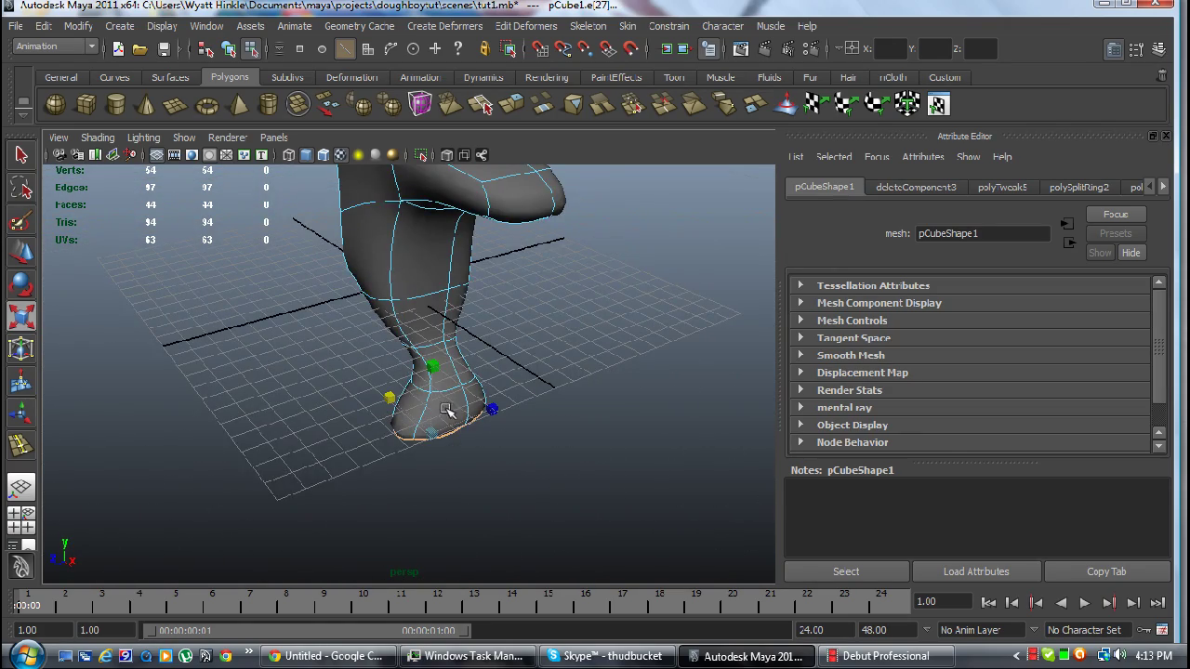
mouse_move(493, 366)
left_mouse_down("alt")
mouse_move(505, 403)
mouse_move(497, 446)
mouse_move(633, 371)
mouse_move(677, 388)
mouse_move(521, 410)
left_mouse_up("alt")
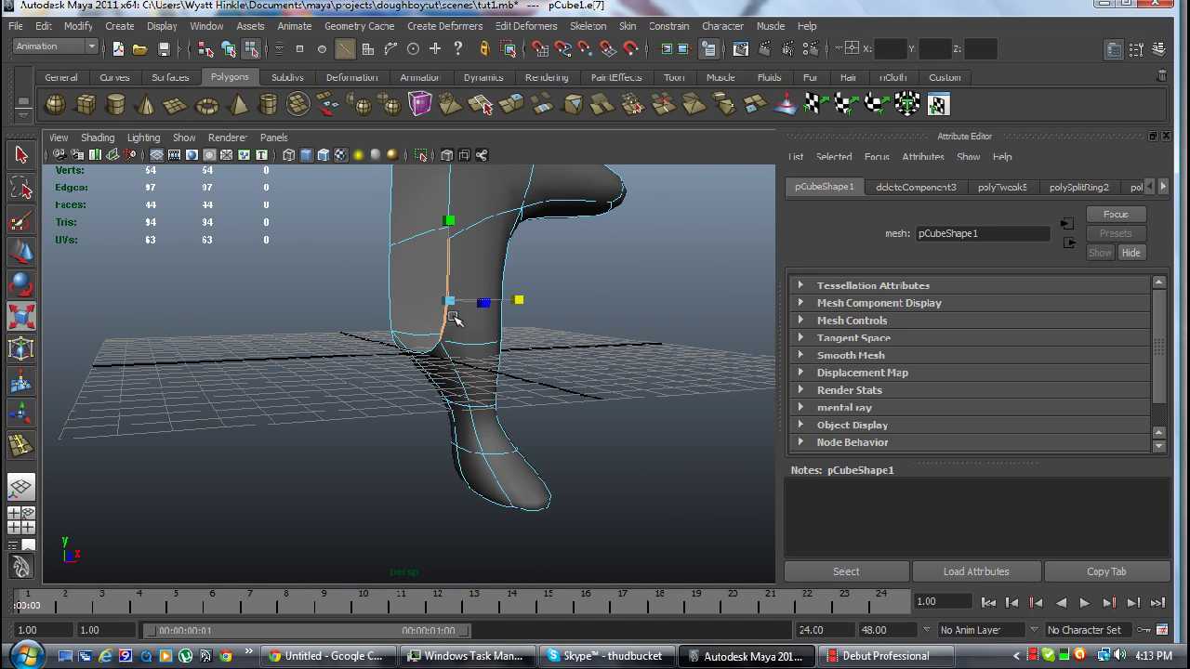
key("w")
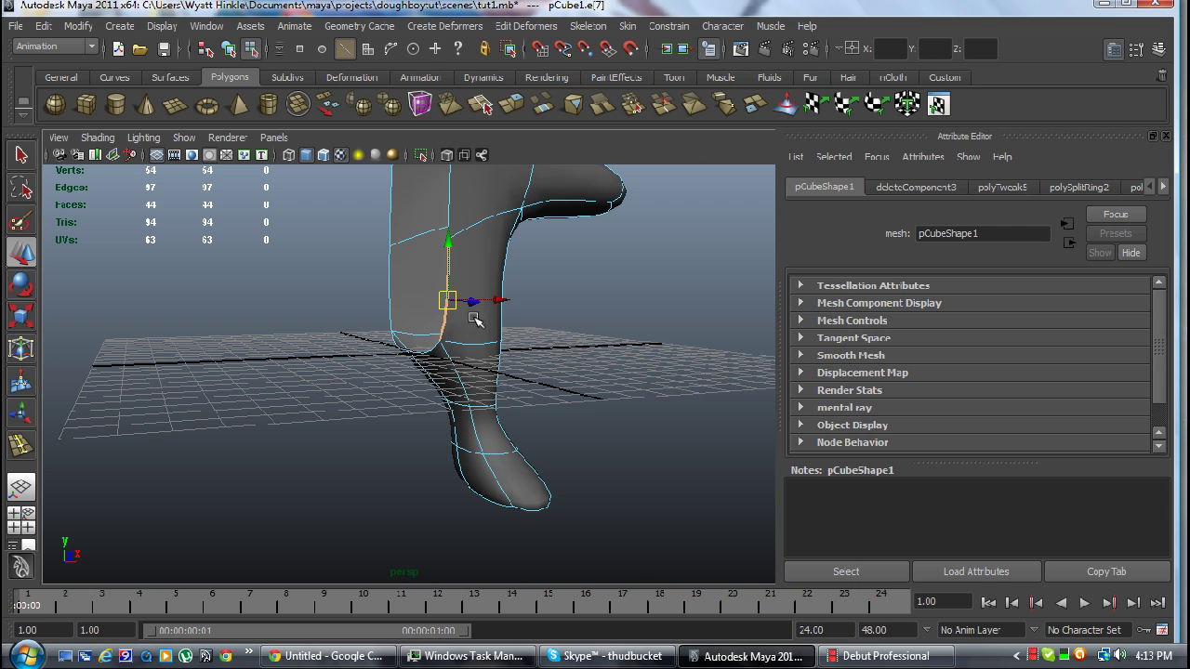
left_click_drag(479, 370, 571, 379, "alt")
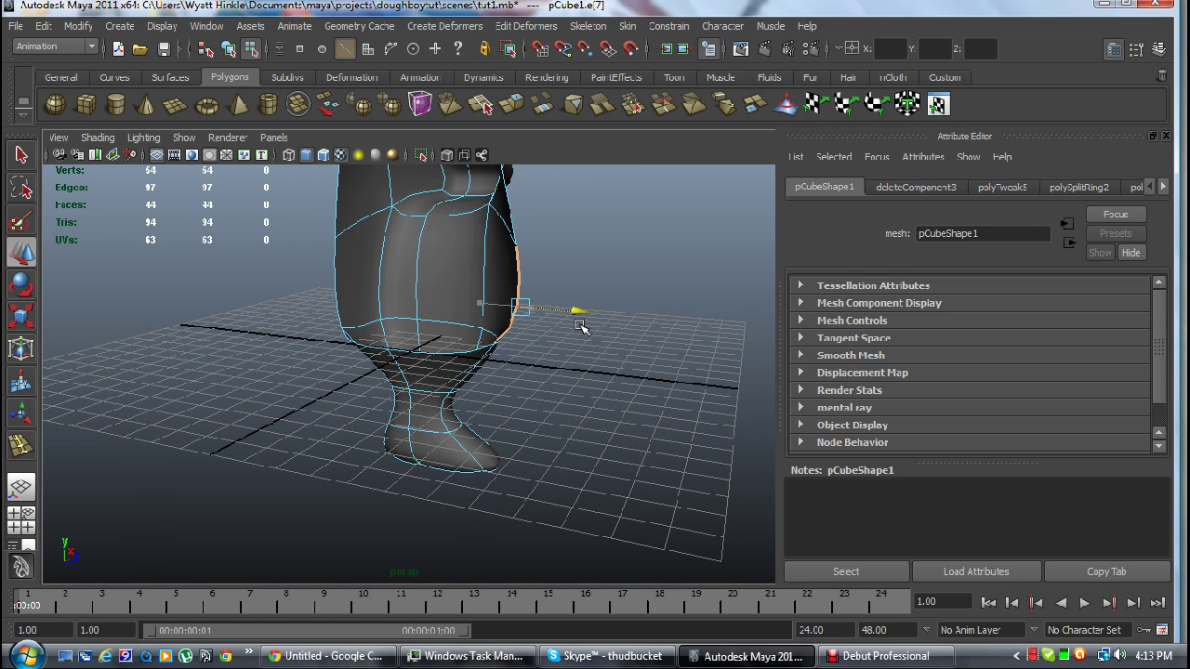
mouse_move(572, 397)
left_mouse_down("alt")
mouse_move(279, 390)
mouse_move(322, 345)
mouse_move(379, 314)
mouse_move(478, 345)
mouse_move(345, 366)
mouse_move(351, 397)
mouse_move(478, 385)
mouse_move(629, 325)
mouse_move(552, 260)
mouse_move(332, 372)
mouse_move(400, 403)
mouse_move(518, 406)
mouse_move(556, 384)
mouse_move(490, 417)
mouse_move(381, 418)
mouse_move(353, 399)
mouse_move(369, 385)
mouse_move(417, 406)
mouse_move(534, 417)
mouse_move(502, 409)
left_mouse_up("alt")
mouse_move(466, 372)
left_mouse_down("alt")
mouse_move(605, 364)
mouse_move(637, 394)
mouse_move(474, 411)
mouse_move(575, 399)
left_mouse_up("alt")
In Vertex mode, select side-of-hip vertices and slide them along Z.
right_click(499, 252)
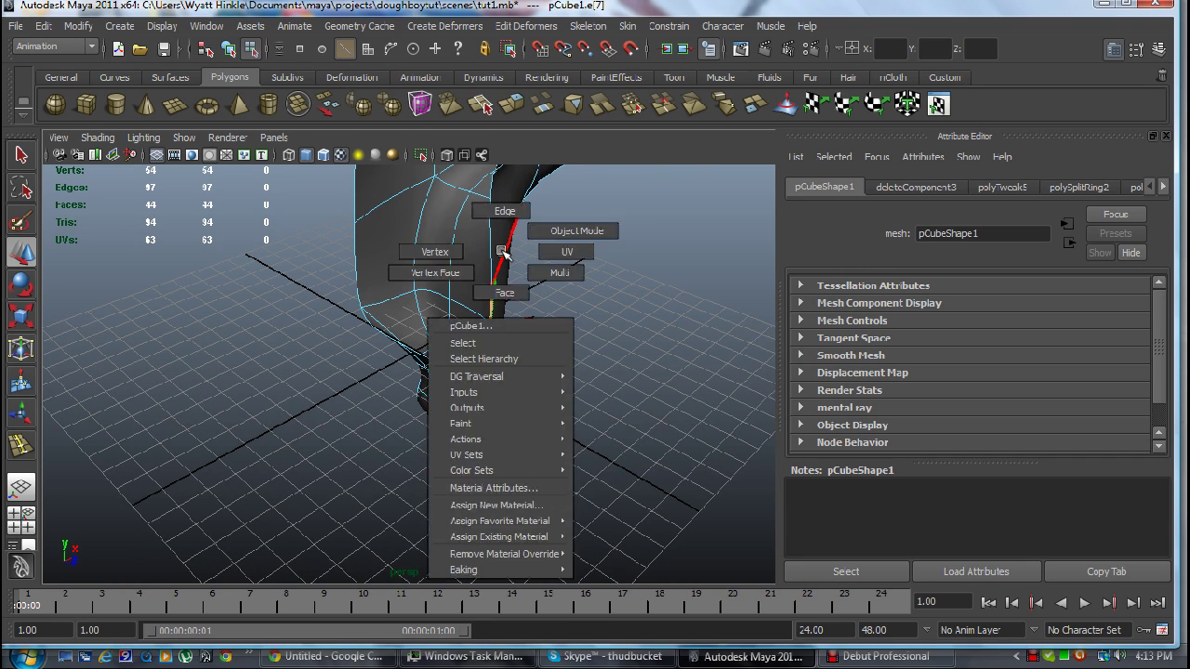
left_click(462, 254)
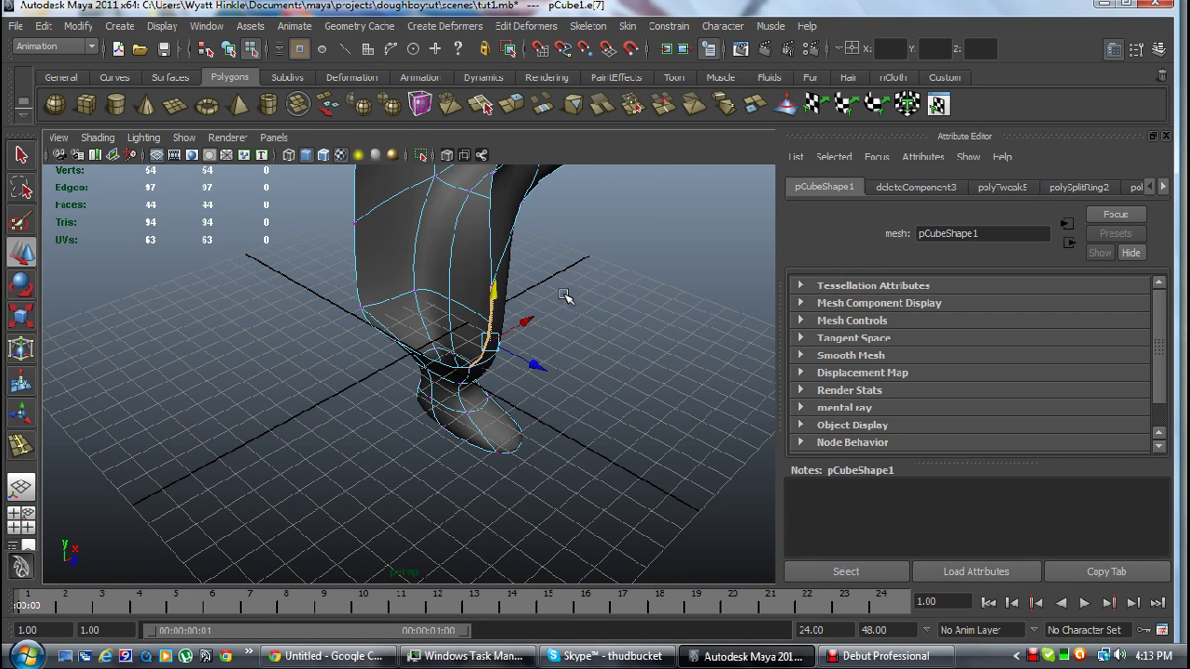
left_click_drag(564, 296, 383, 307, "alt")
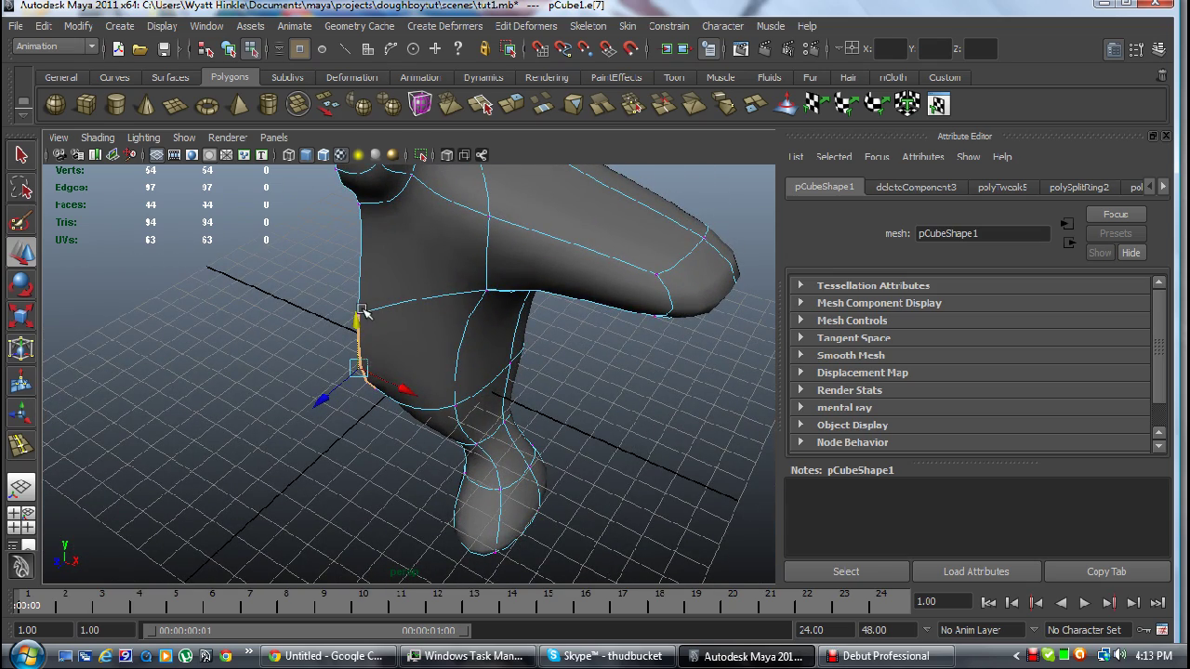
left_click(363, 312)
left_click(356, 316)
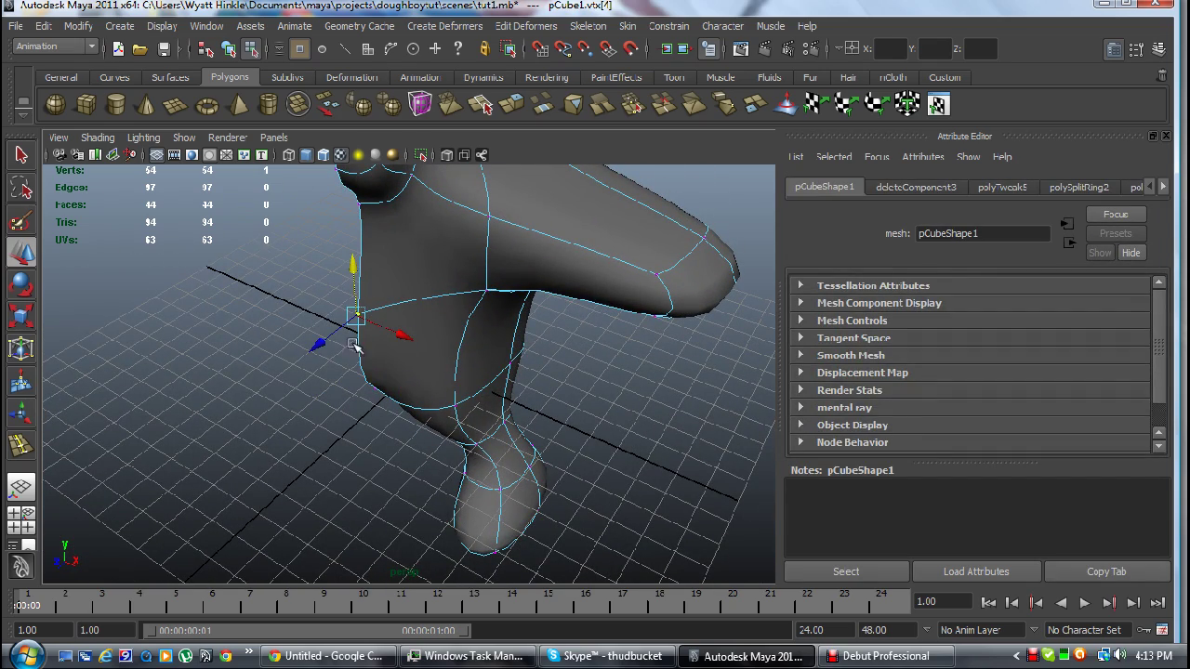
left_click_drag(321, 347, 374, 344)
Push another hip-side vertex outward along X to widen the hip.
mouse_move(376, 403)
left_mouse_down("alt")
mouse_move(391, 313)
mouse_move(389, 399)
left_mouse_up("alt")
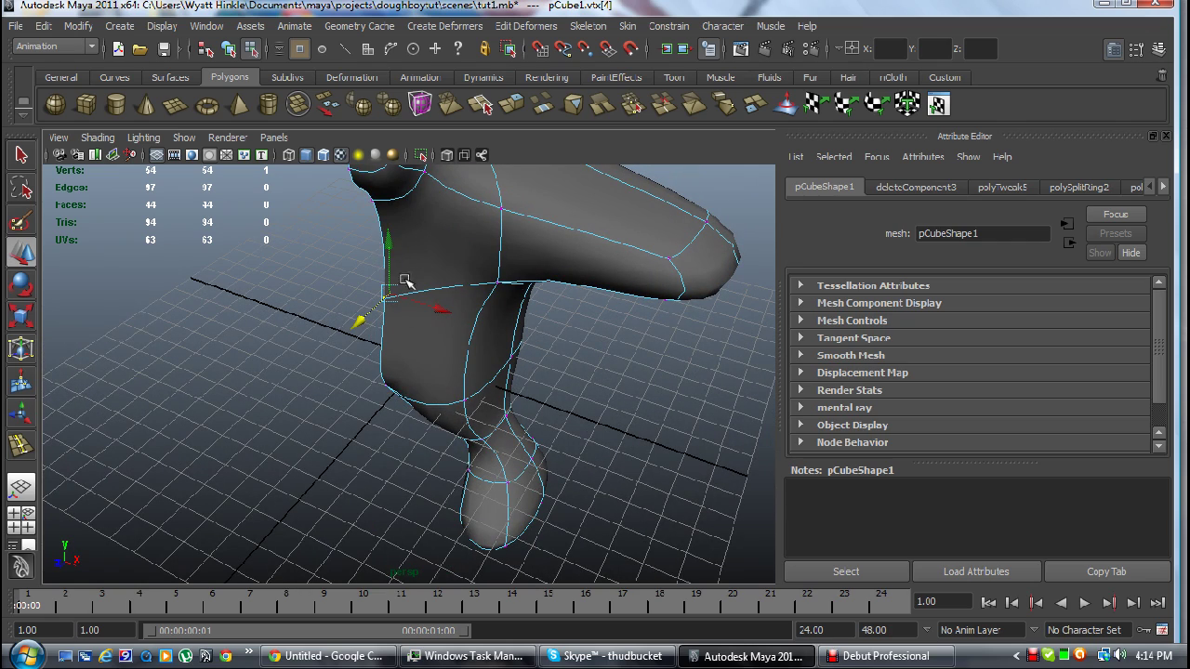
left_click(397, 234)
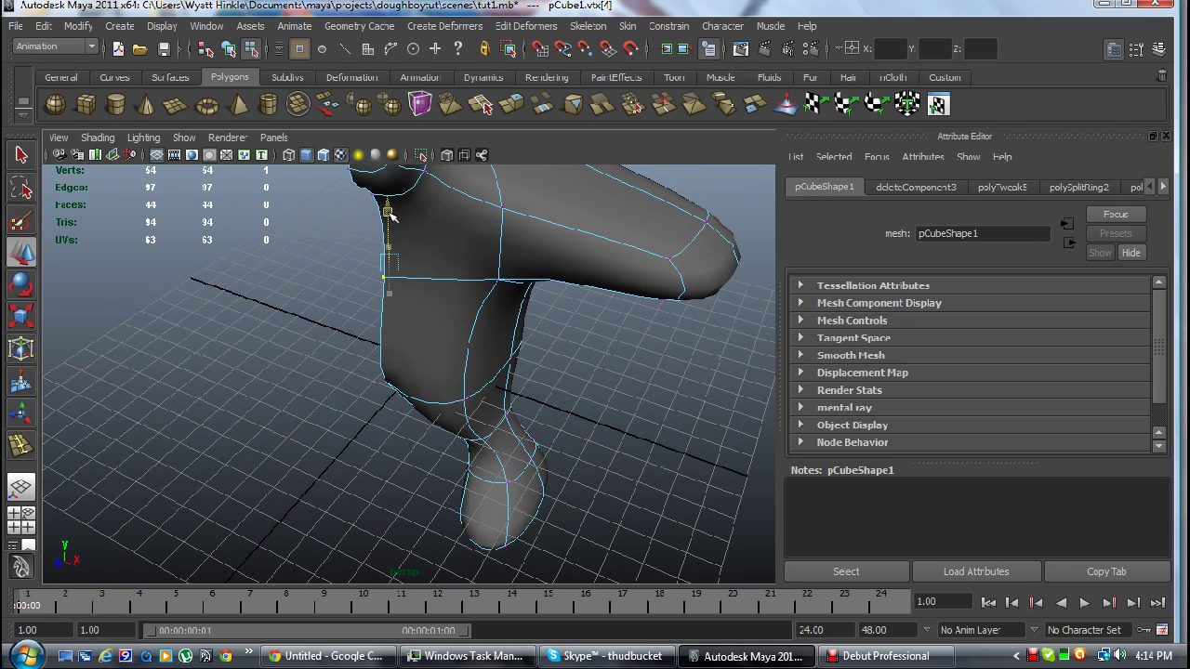
mouse_move(437, 369)
left_mouse_down("alt")
mouse_move(425, 266)
mouse_move(487, 248)
mouse_move(611, 285)
mouse_move(530, 316)
left_mouse_up("alt")
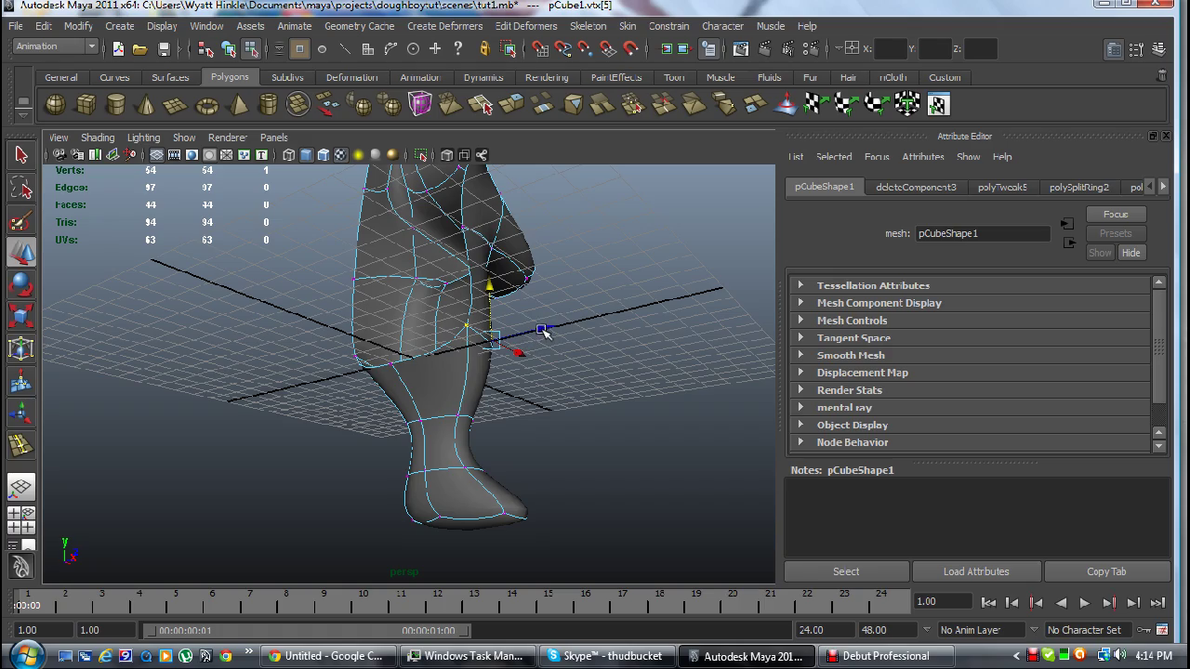
mouse_move(571, 332)
left_mouse_down()
mouse_move(591, 335)
mouse_move(566, 430)
mouse_move(344, 425)
mouse_move(343, 482)
mouse_move(424, 456)
mouse_move(452, 399)
mouse_move(478, 393)
mouse_move(450, 431)
mouse_move(366, 436)
mouse_move(400, 459)
mouse_move(496, 457)
mouse_move(605, 427)
mouse_move(499, 430)
mouse_move(494, 390)
mouse_move(466, 412)
left_mouse_up()
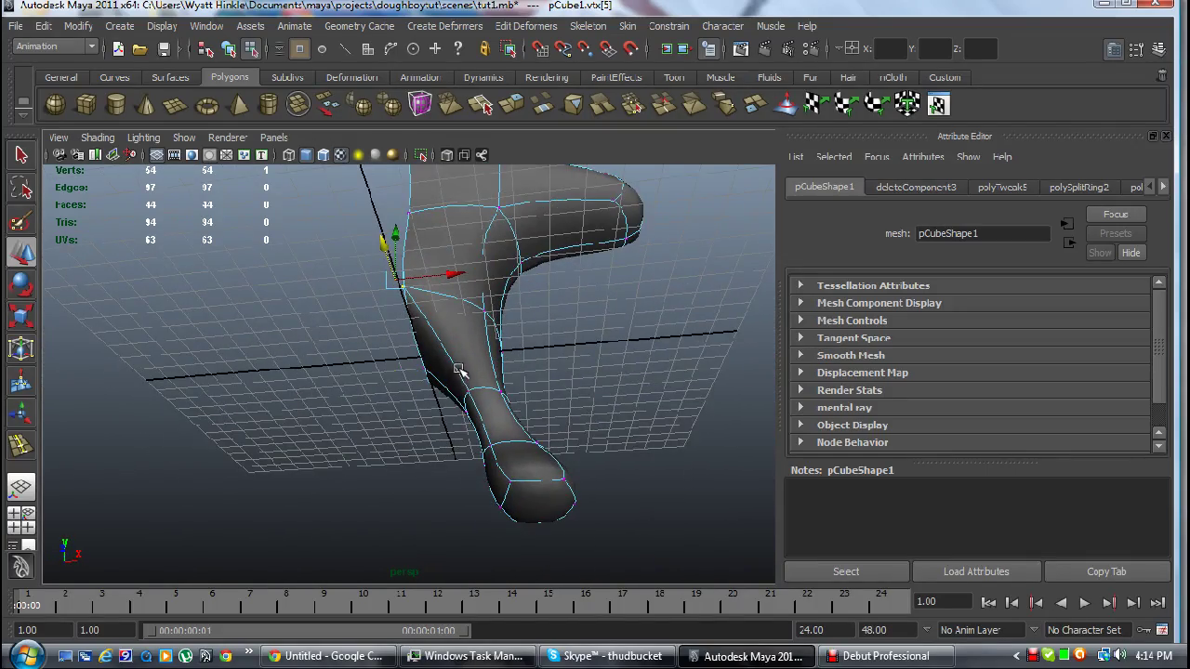
right_click_drag(458, 370, 468, 361)
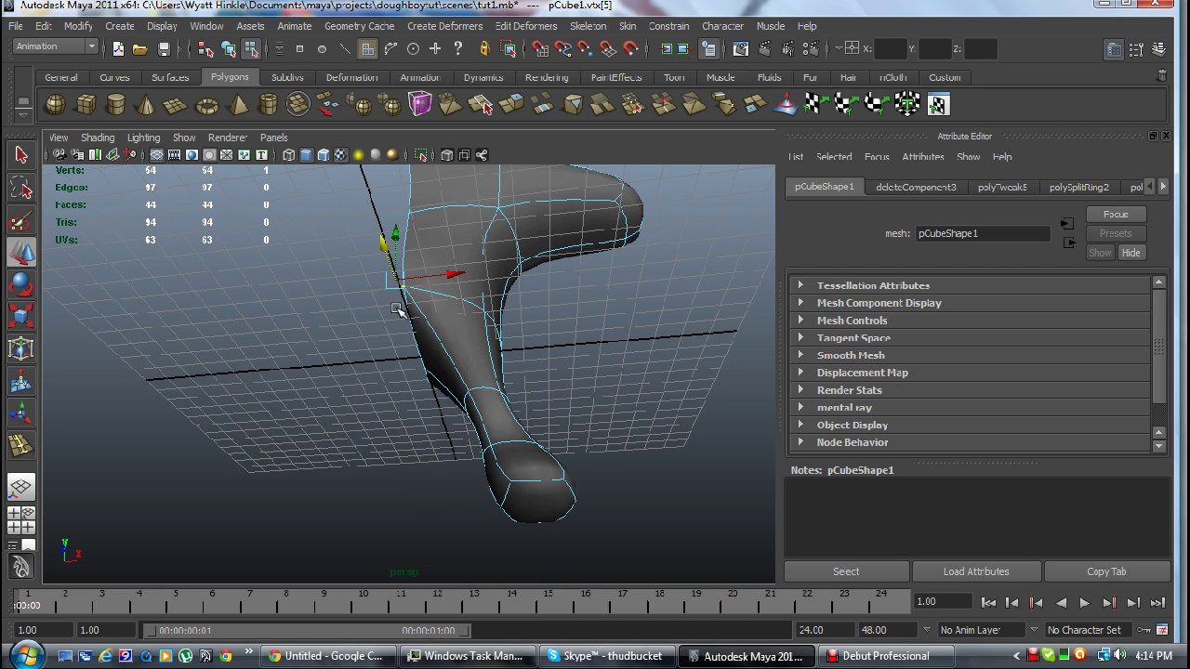
right_click(464, 340)
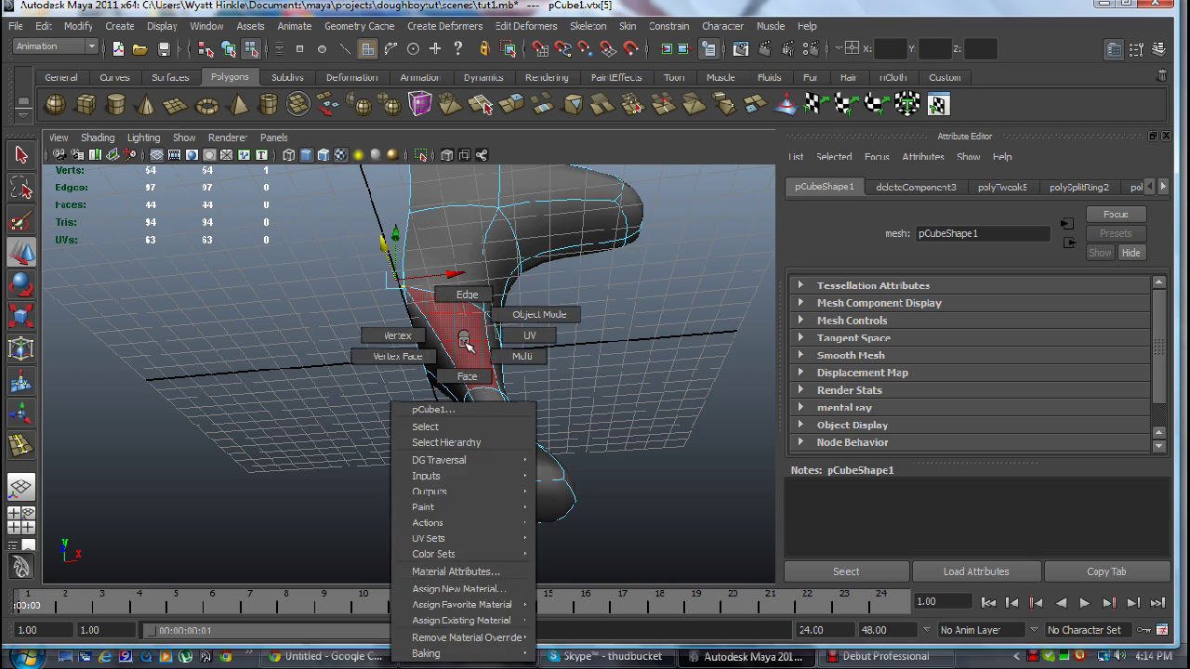
left_click(474, 295)
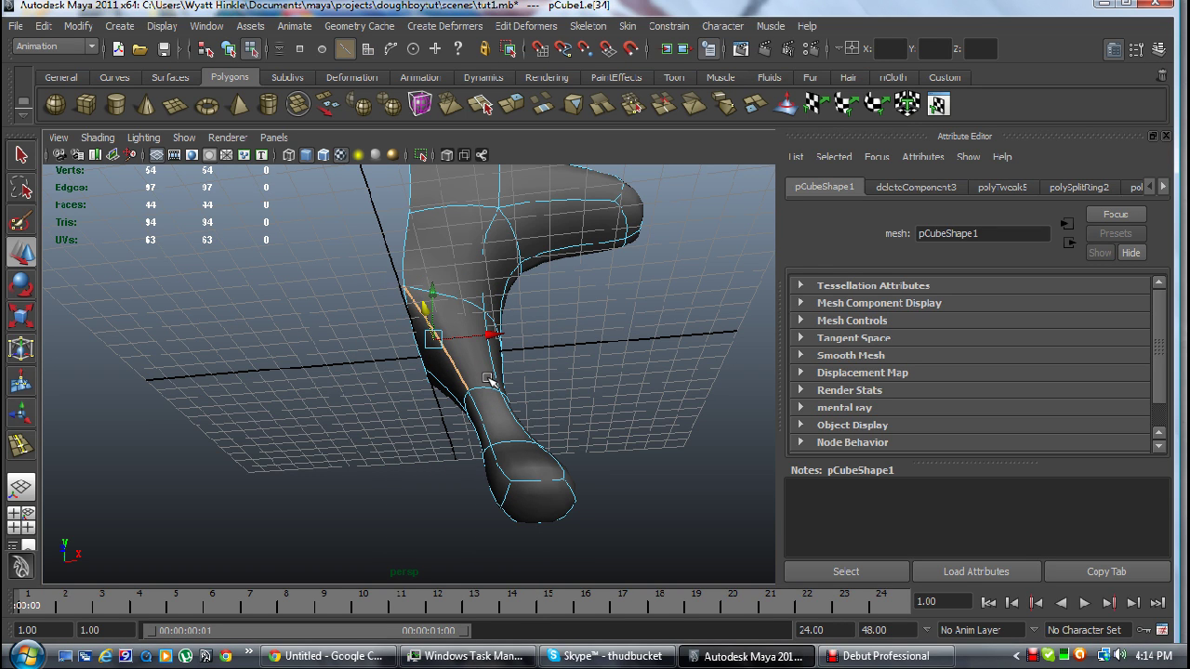
Delete the inner-leg edge so two faces merge, leaving 96 edges and 43 faces.
key("Delete")
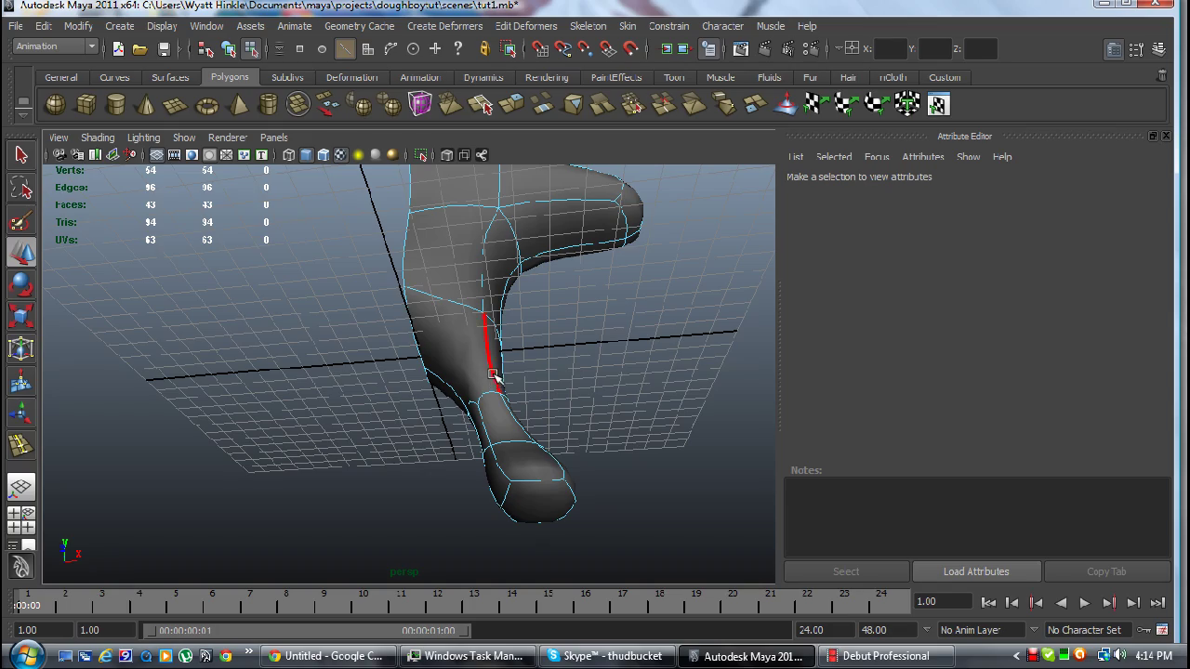
mouse_move(492, 374)
left_mouse_down("alt")
mouse_move(645, 415)
mouse_move(615, 451)
mouse_move(605, 442)
left_mouse_up("alt")
mouse_move(509, 347)
left_mouse_down("alt")
mouse_move(396, 333)
mouse_move(465, 326)
mouse_move(494, 257)
mouse_move(433, 234)
mouse_move(332, 287)
mouse_move(353, 247)
mouse_move(446, 258)
mouse_move(457, 336)
left_mouse_up("alt")
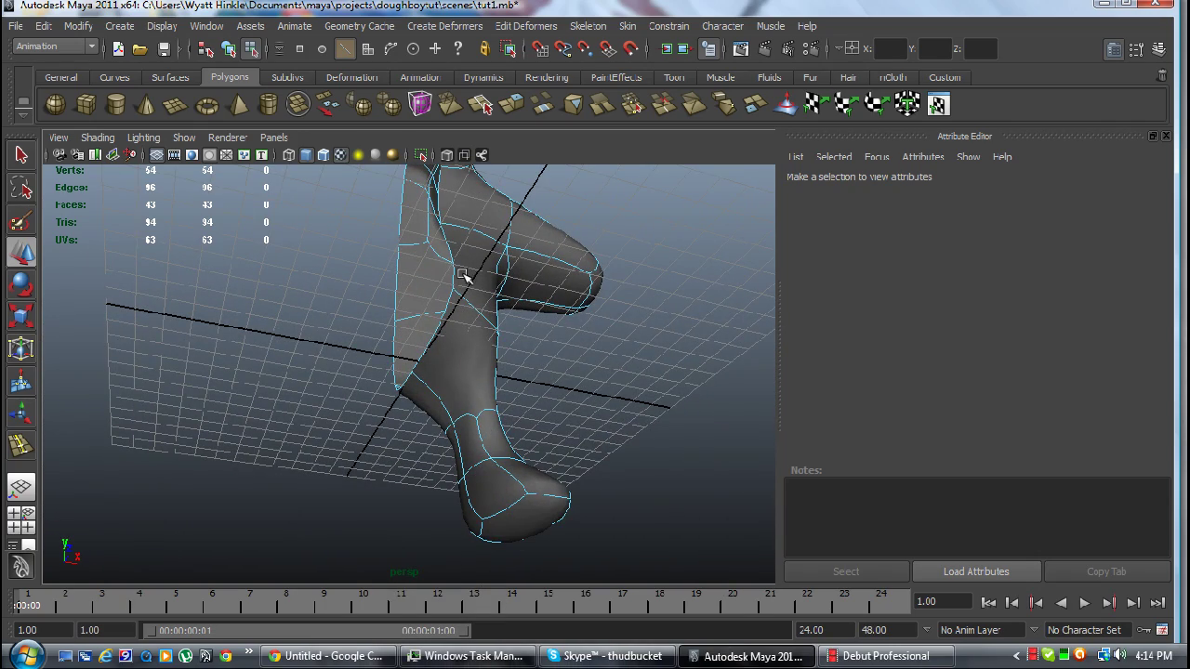
mouse_move(465, 276)
left_mouse_down("alt")
mouse_move(484, 417)
mouse_move(460, 412)
mouse_move(449, 362)
mouse_move(473, 372)
left_mouse_up("alt")
right_click_drag(467, 336, 471, 369)
right_click_drag(430, 336, 429, 336)
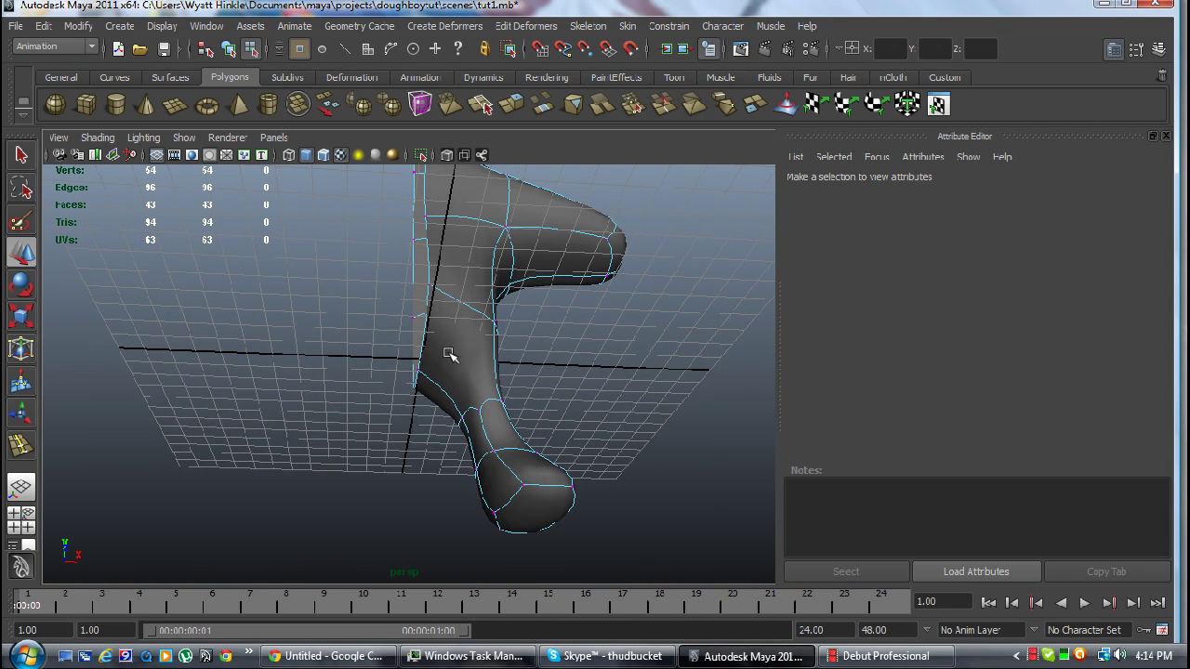
left_click(429, 284)
left_click_drag(468, 359, 566, 443, "alt")
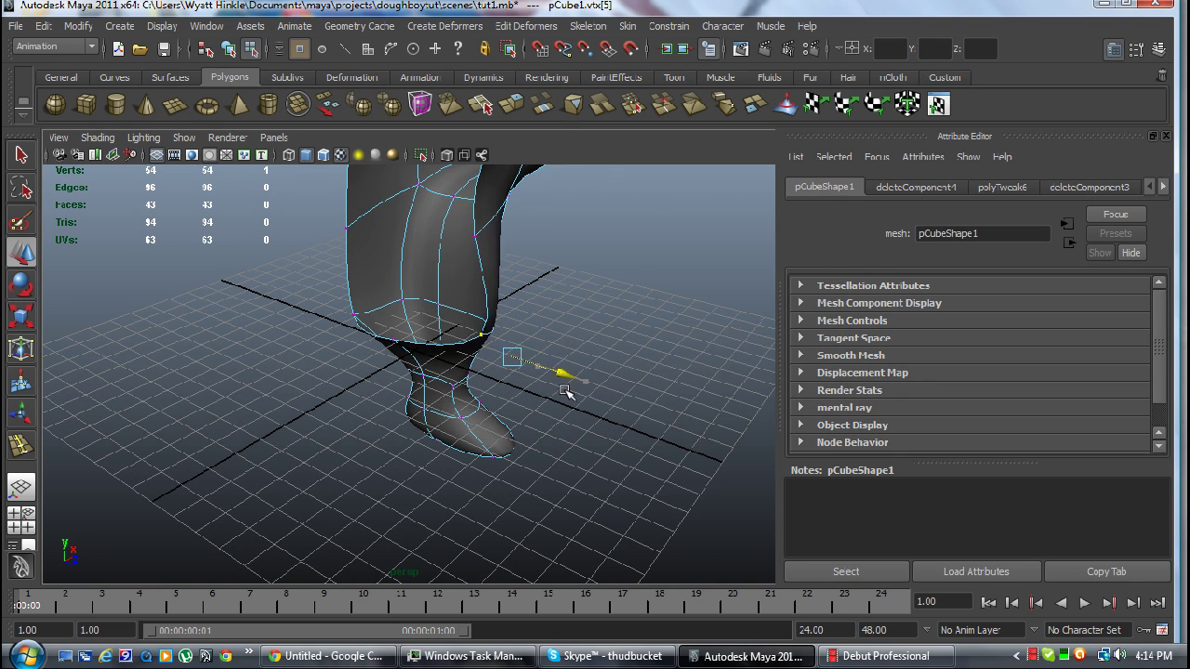
Raise two leg vertices along Y so the hip curves smoothly into the body.
mouse_move(578, 389)
left_mouse_down("alt")
mouse_move(544, 325)
mouse_move(353, 285)
mouse_move(308, 300)
mouse_move(357, 303)
mouse_move(391, 244)
mouse_move(391, 268)
mouse_move(417, 289)
mouse_move(475, 300)
left_mouse_up("alt")
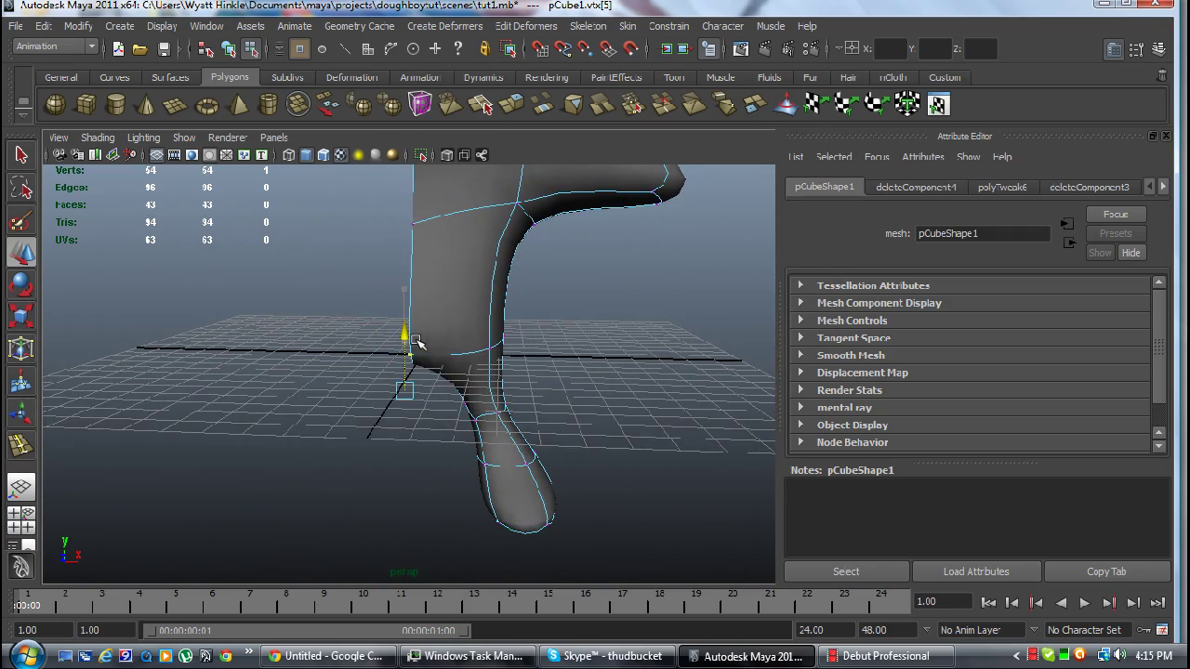
mouse_move(417, 344)
left_mouse_down("alt")
mouse_move(539, 396)
mouse_move(656, 390)
mouse_move(701, 369)
mouse_move(467, 374)
mouse_move(380, 406)
mouse_move(456, 430)
mouse_move(413, 340)
left_mouse_up("alt")
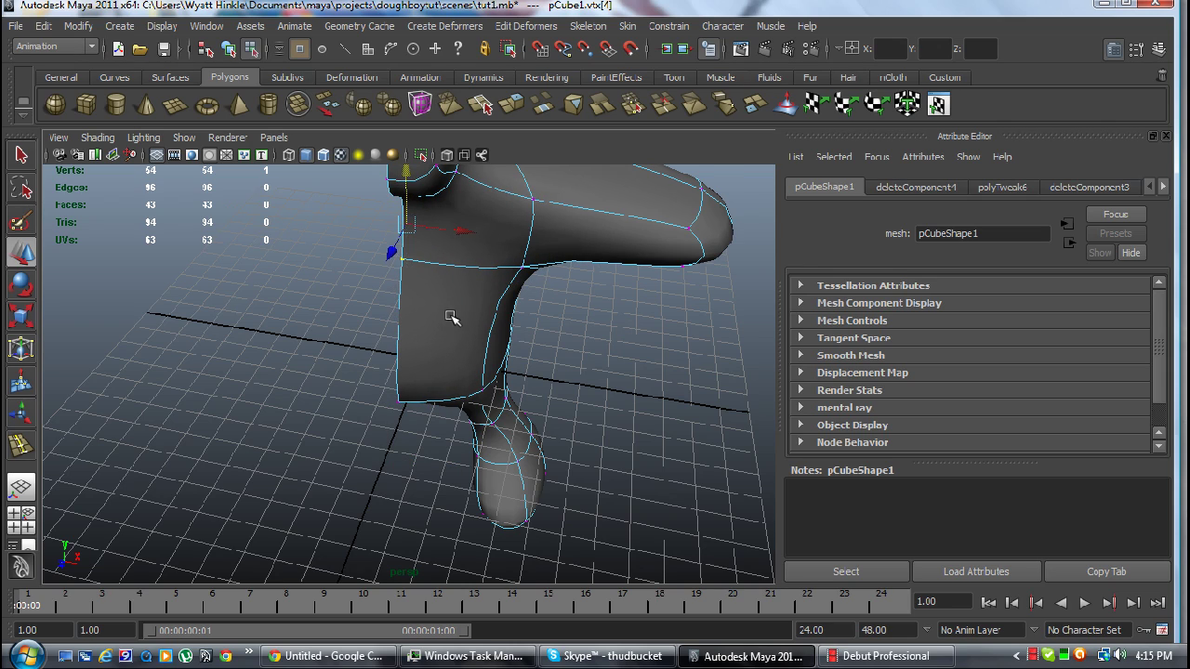
mouse_move(450, 318)
left_mouse_down("alt")
mouse_move(642, 245)
mouse_move(667, 316)
mouse_move(596, 339)
mouse_move(452, 338)
mouse_move(404, 218)
mouse_move(340, 238)
mouse_move(486, 313)
mouse_move(470, 312)
mouse_move(472, 405)
mouse_move(755, 400)
mouse_move(734, 419)
mouse_move(659, 380)
mouse_move(586, 390)
mouse_move(686, 394)
left_mouse_up("alt")
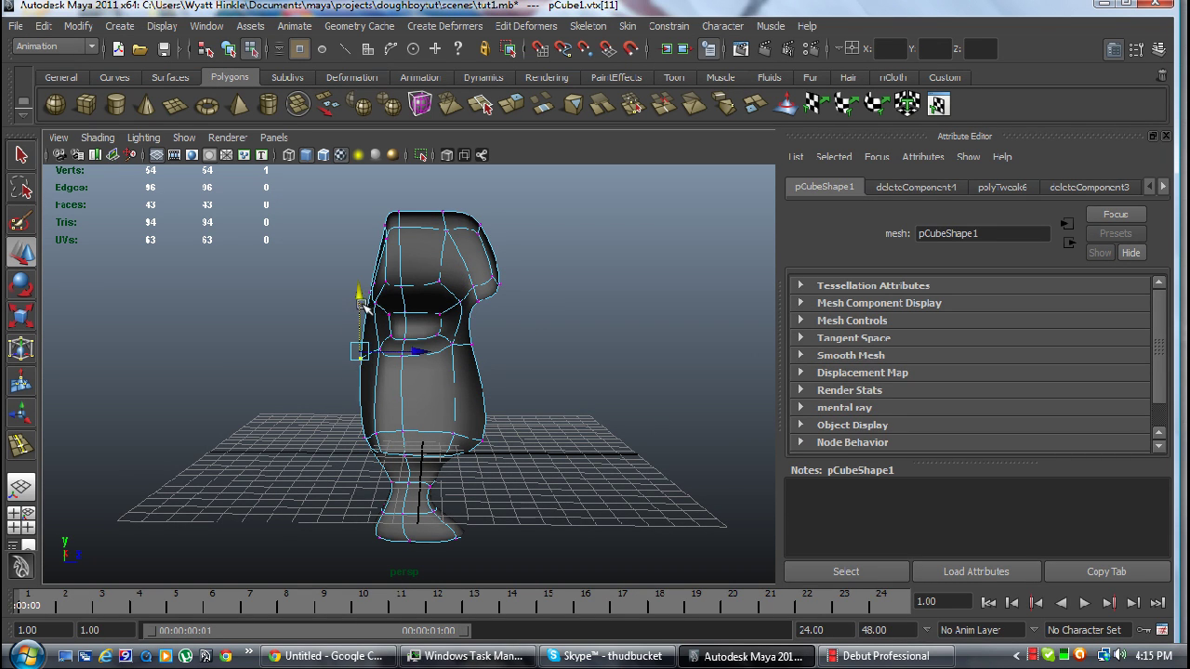
mouse_move(365, 307)
left_mouse_down("alt")
mouse_move(358, 367)
mouse_move(298, 377)
mouse_move(178, 369)
mouse_move(305, 337)
mouse_move(340, 415)
mouse_move(186, 372)
left_mouse_up("alt")
right_click_drag(186, 372, 431, 438, "alt")
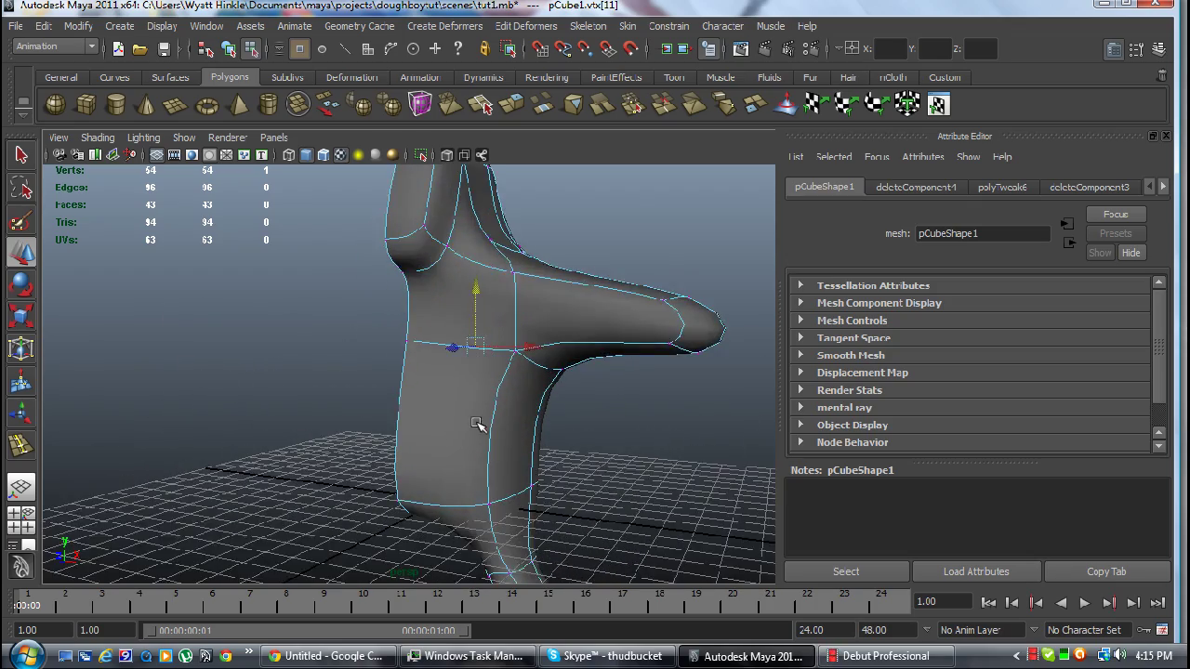
mouse_move(477, 424)
left_mouse_down("alt")
mouse_move(444, 278)
mouse_move(462, 326)
mouse_move(284, 328)
mouse_move(276, 345)
mouse_move(109, 356)
left_mouse_up("alt")
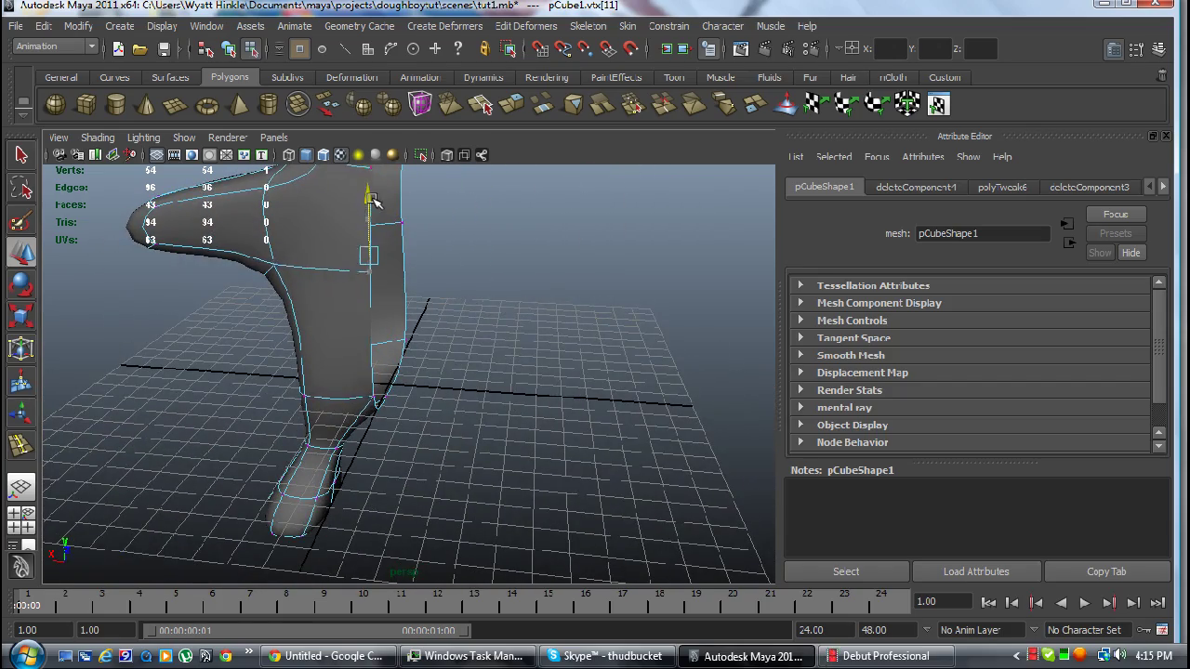
left_click_drag(372, 216, 372, 182)
mouse_move(393, 266)
left_mouse_down("alt")
mouse_move(154, 279)
mouse_move(9, 233)
left_mouse_up("alt")
mouse_move(154, 271)
left_mouse_down("alt")
mouse_move(456, 313)
mouse_move(330, 239)
mouse_move(292, 239)
mouse_move(474, 311)
mouse_move(452, 345)
mouse_move(394, 338)
mouse_move(437, 323)
mouse_move(465, 264)
mouse_move(372, 301)
mouse_move(290, 306)
mouse_move(394, 313)
mouse_move(483, 284)
mouse_move(470, 260)
mouse_move(364, 326)
mouse_move(418, 334)
left_mouse_up("alt")
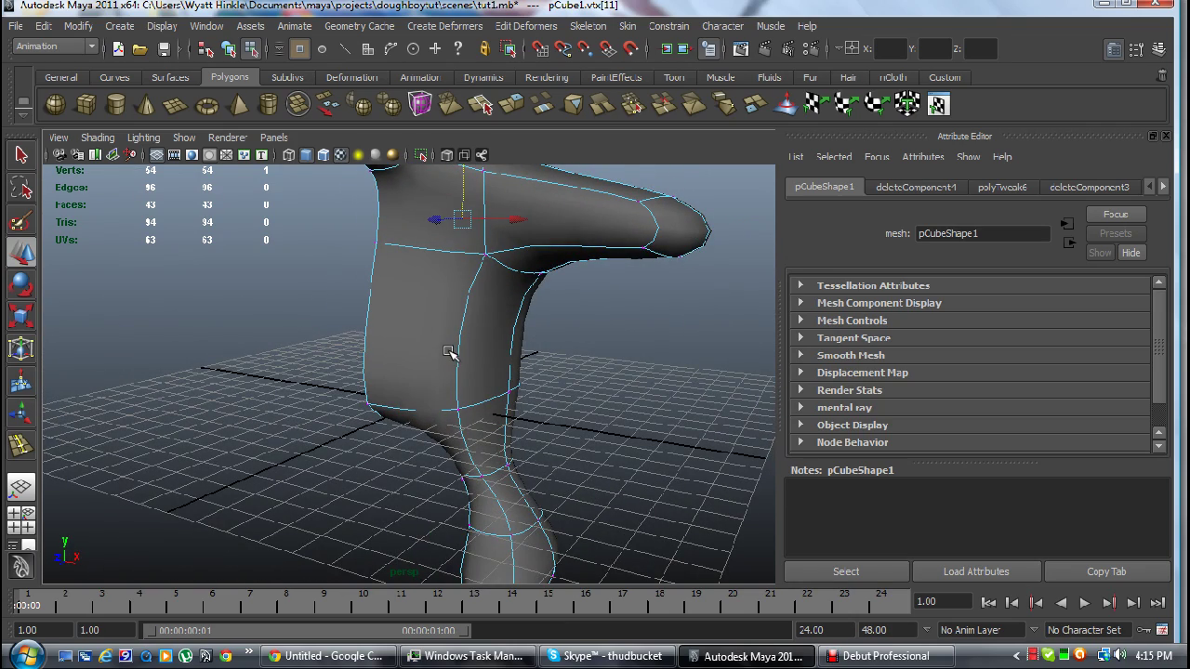
right_click_drag(458, 335, 462, 388)
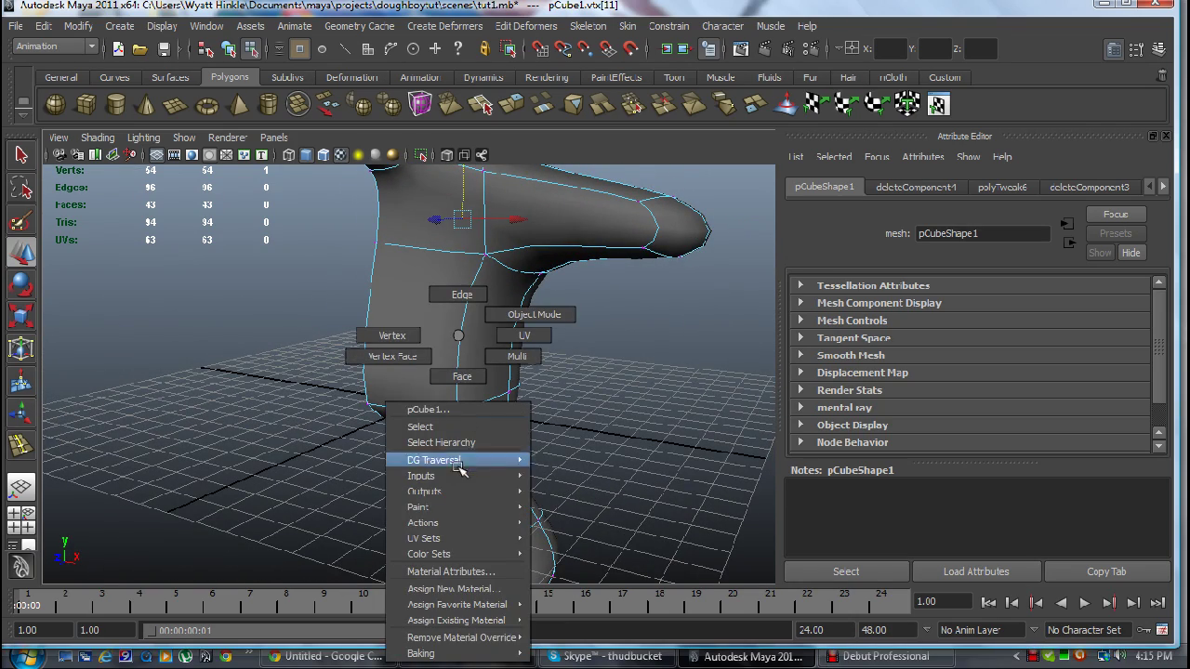
Insert new edge loops across the upper leg and around the arm.
left_click(409, 363)
key("space")
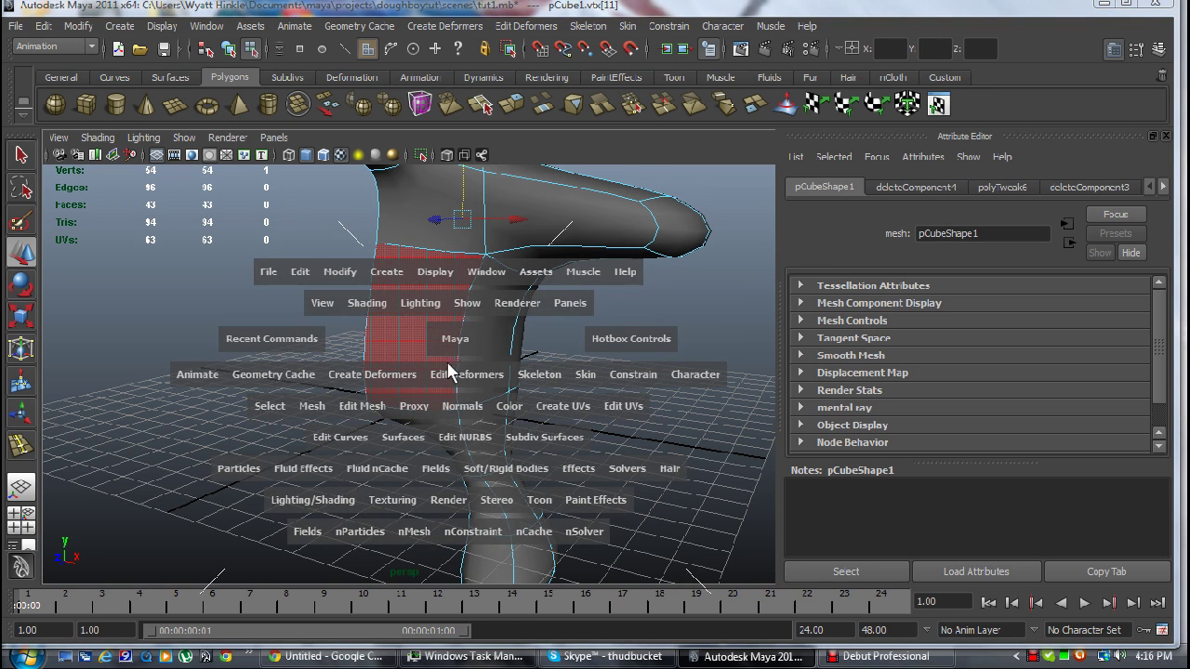
left_click_drag(369, 409, 391, 219)
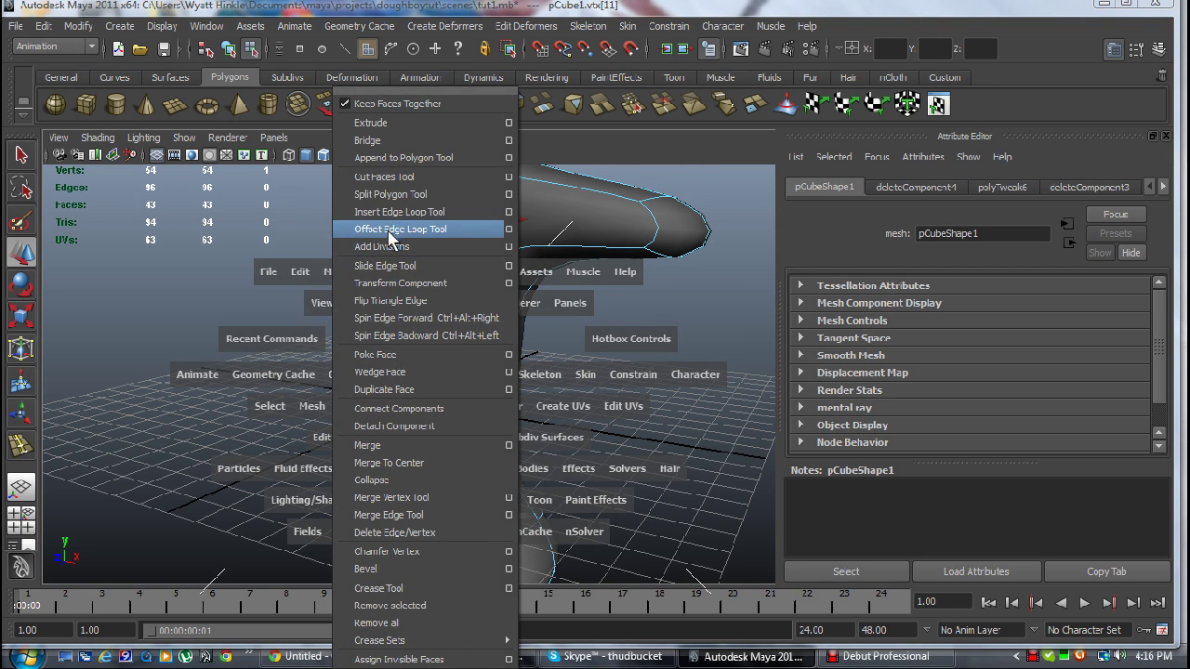
left_click(391, 214)
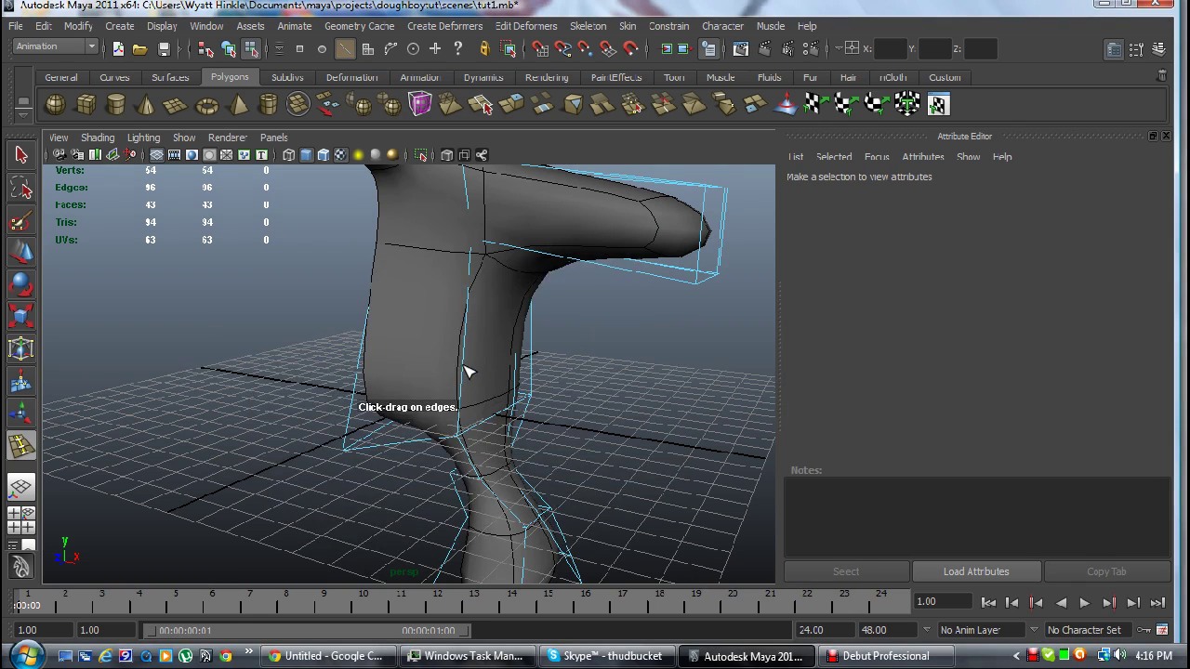
left_click(465, 371)
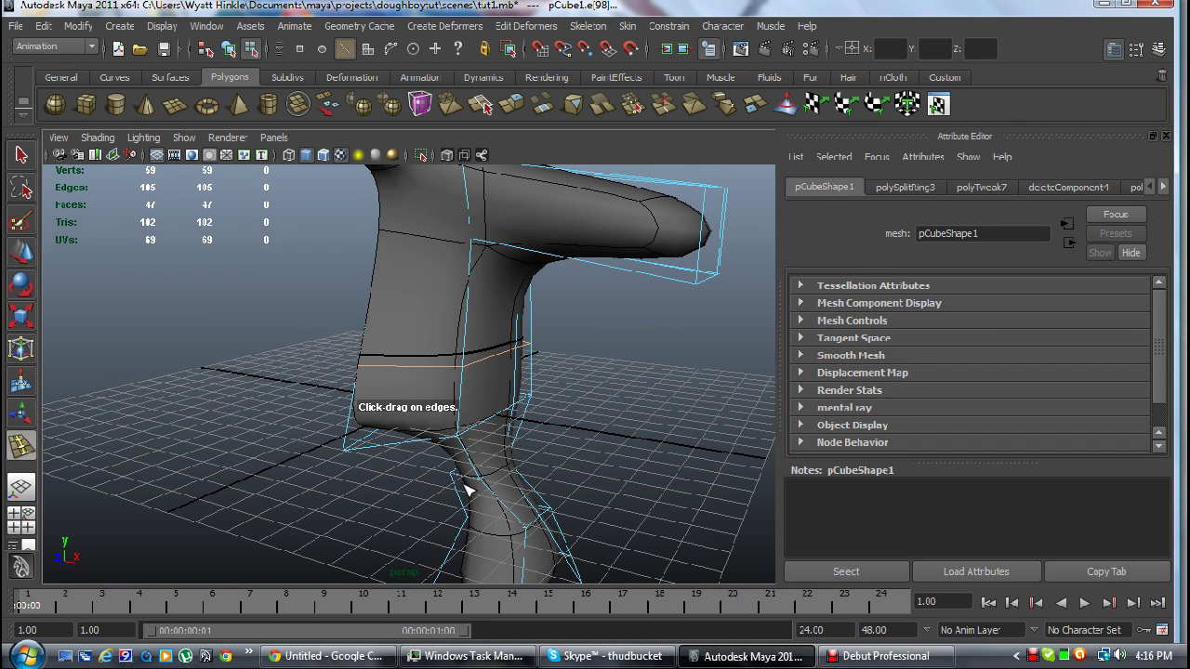
left_click(569, 263)
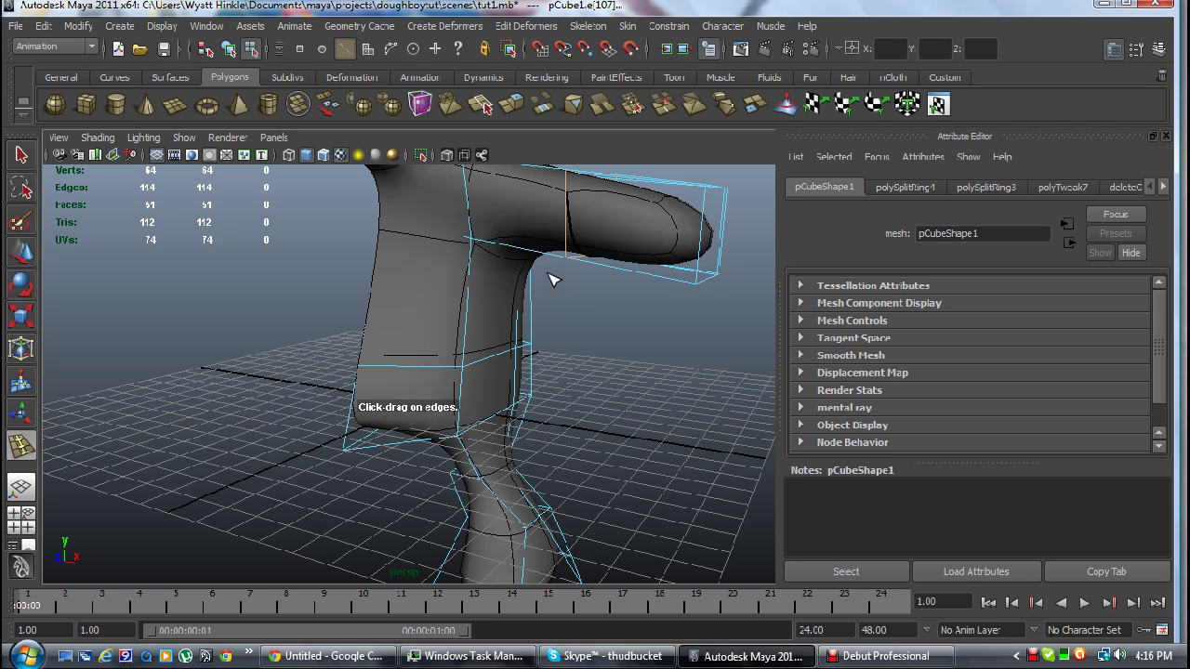
mouse_move(550, 279)
left_mouse_down("alt")
mouse_move(550, 319)
mouse_move(425, 340)
mouse_move(529, 337)
mouse_move(569, 291)
mouse_move(460, 340)
mouse_move(433, 335)
mouse_move(471, 337)
mouse_move(539, 269)
mouse_move(539, 292)
mouse_move(600, 321)
mouse_move(545, 371)
mouse_move(531, 345)
mouse_move(483, 324)
mouse_move(548, 351)
left_mouse_up("alt")
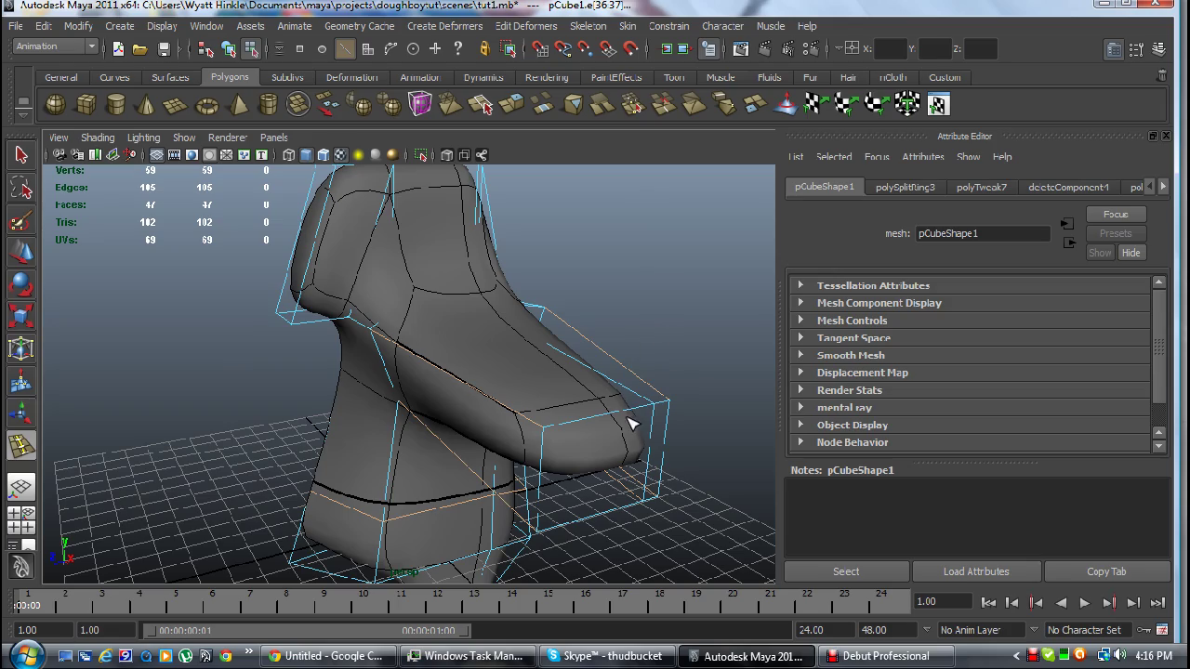
Orbit to review the new loops and bring the Debut recorder window forward.
mouse_move(595, 423)
left_mouse_down("alt")
mouse_move(586, 364)
mouse_move(704, 337)
mouse_move(741, 307)
mouse_move(711, 375)
mouse_move(641, 388)
mouse_move(368, 387)
mouse_move(46, 412)
mouse_move(531, 433)
mouse_move(629, 480)
mouse_move(648, 453)
mouse_move(540, 406)
mouse_move(586, 383)
left_mouse_up("alt")
mouse_move(586, 383)
middle_mouse_down("alt")
mouse_move(565, 279)
mouse_move(545, 307)
middle_mouse_up("alt")
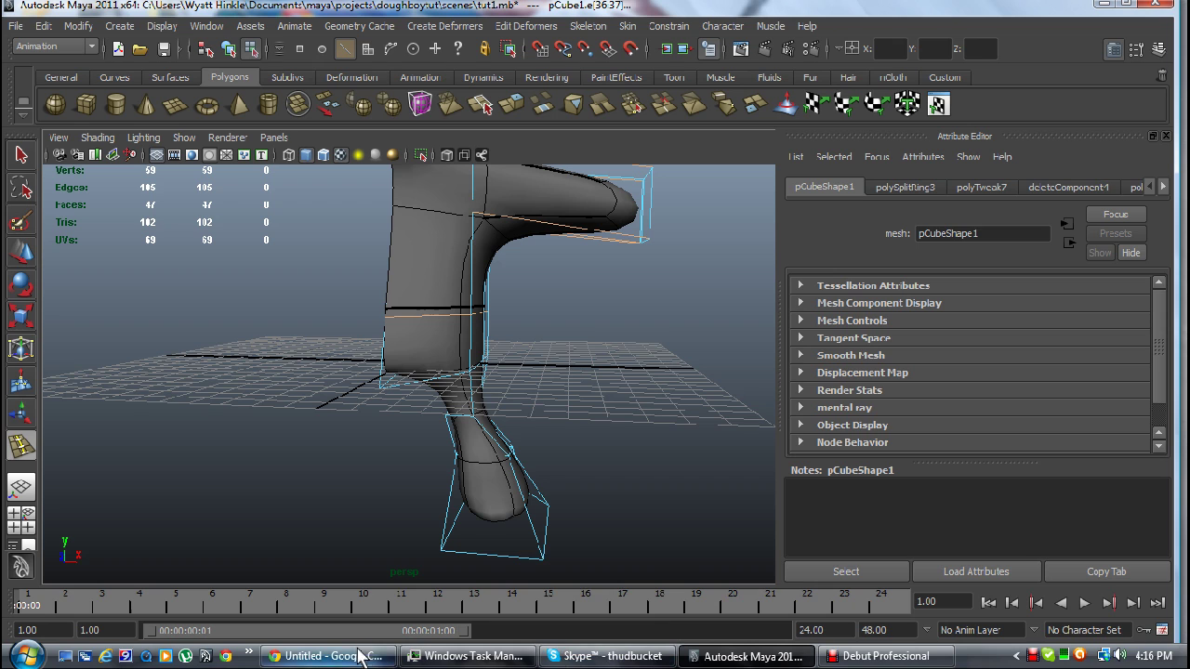
left_click(883, 657)
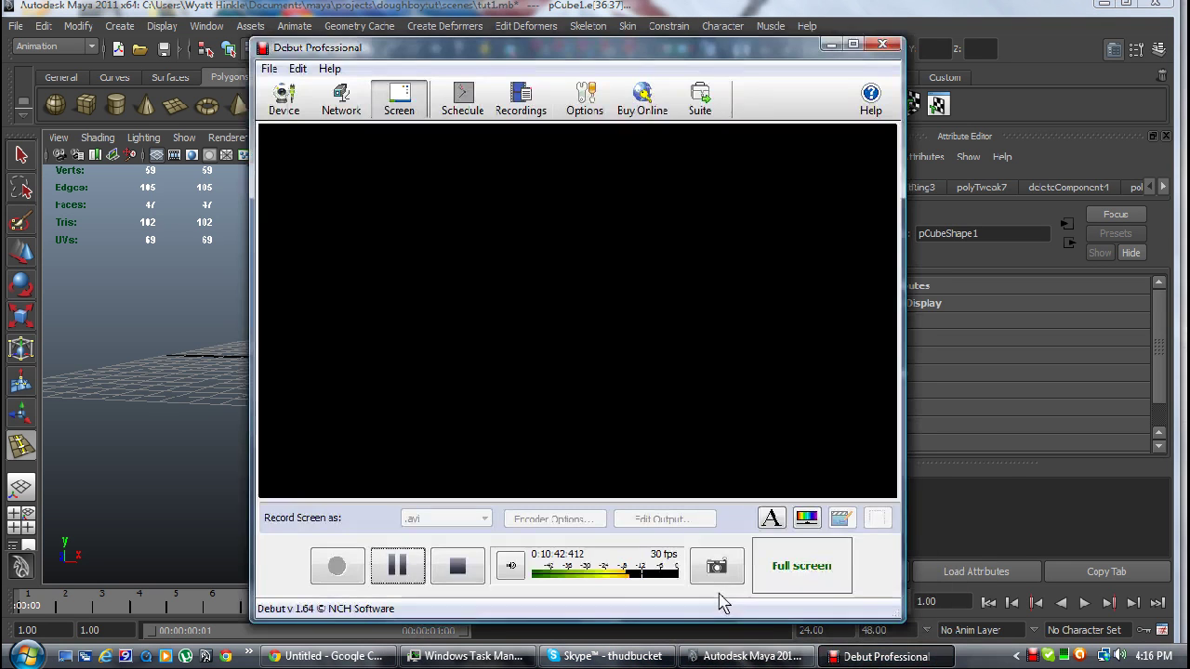